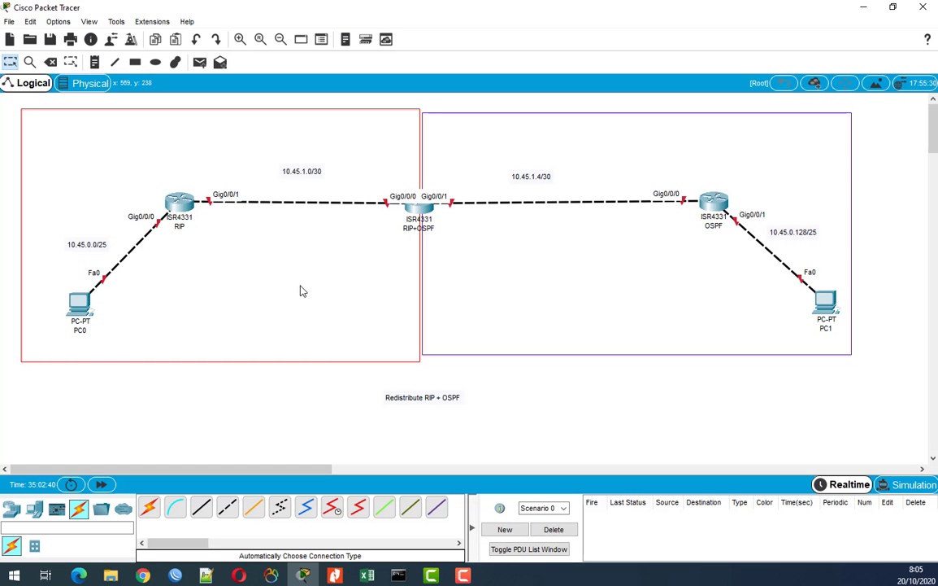
- Connect PC0's RS 232 port to the RIP router's Console port with a console cable
click(178, 509)
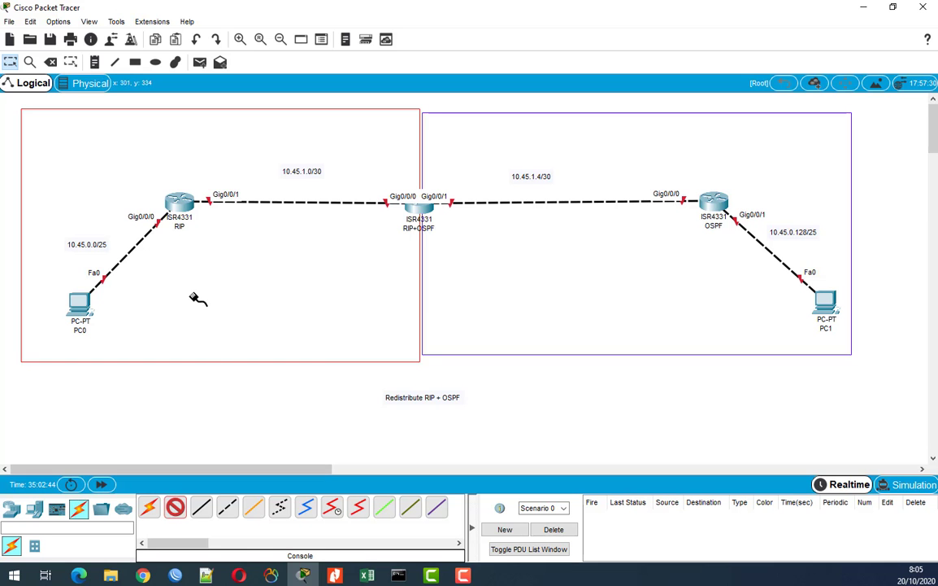
click(85, 304)
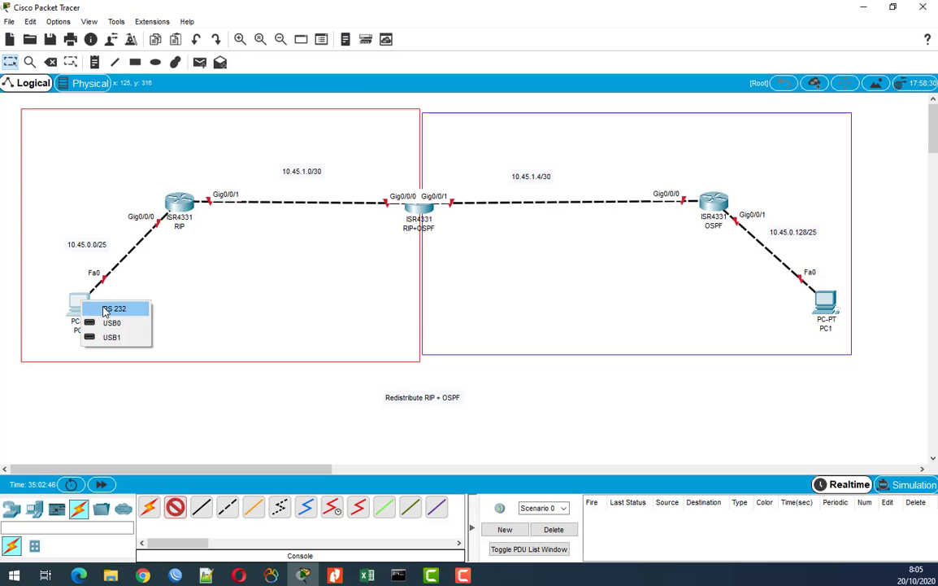
click(97, 308)
click(175, 203)
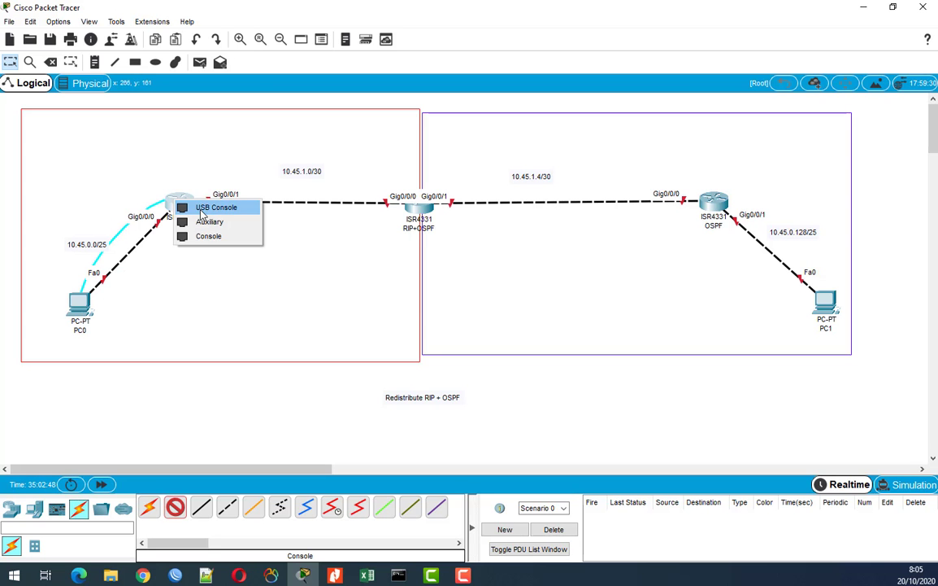
click(205, 236)
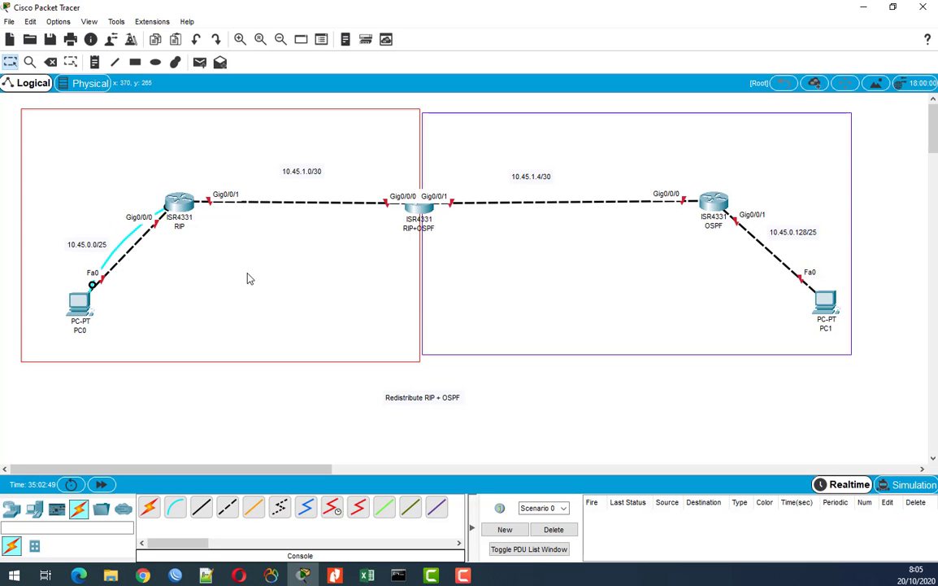
- Connect PC1's RS 232 port to the OSPF router's Console port with a console cable
click(175, 507)
click(821, 302)
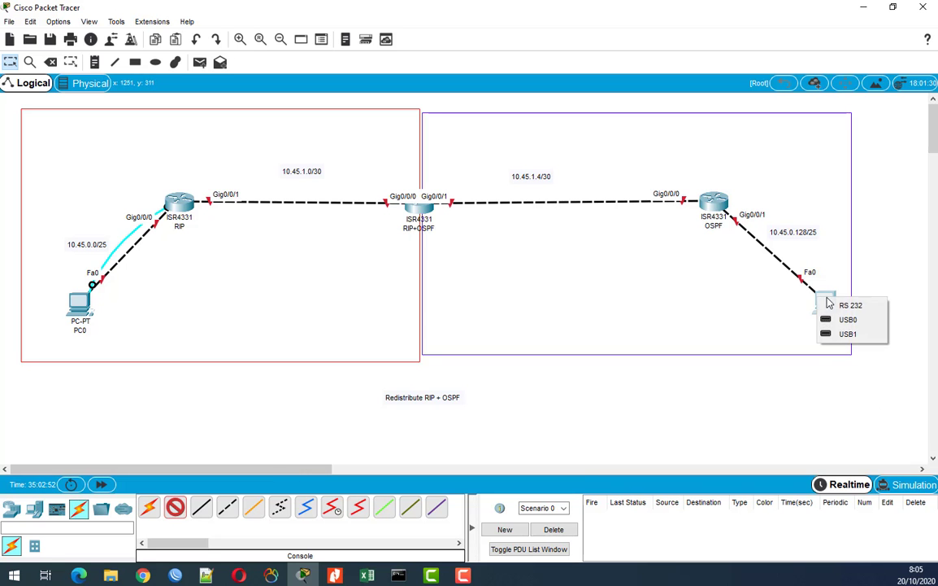
click(842, 305)
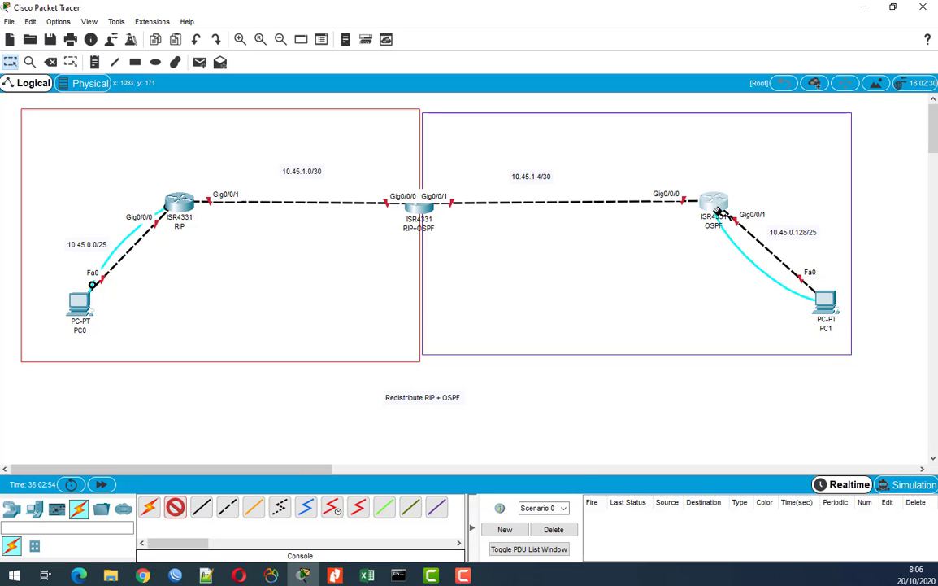
click(716, 207)
click(746, 243)
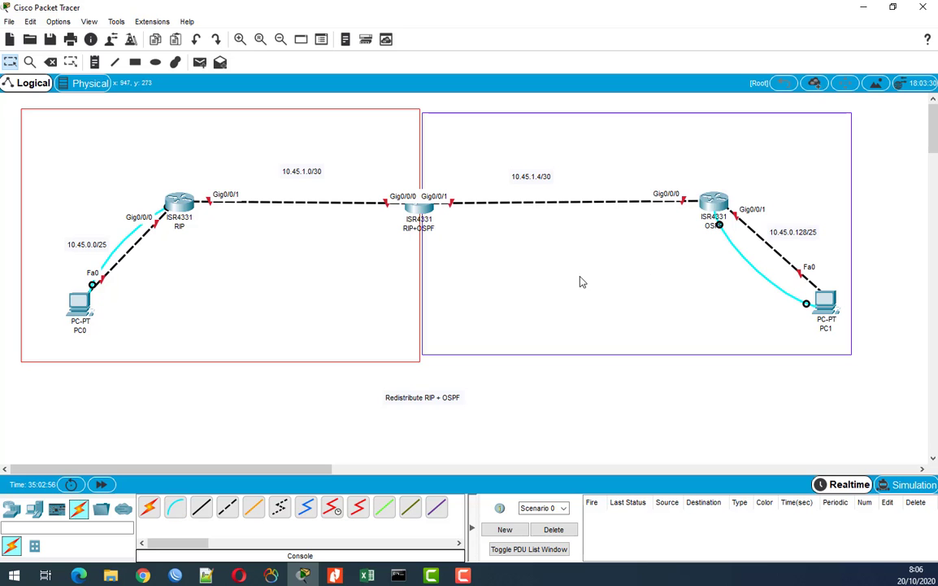
- Add a third PC to the workspace below the red RIP area
click(32, 509)
click(149, 507)
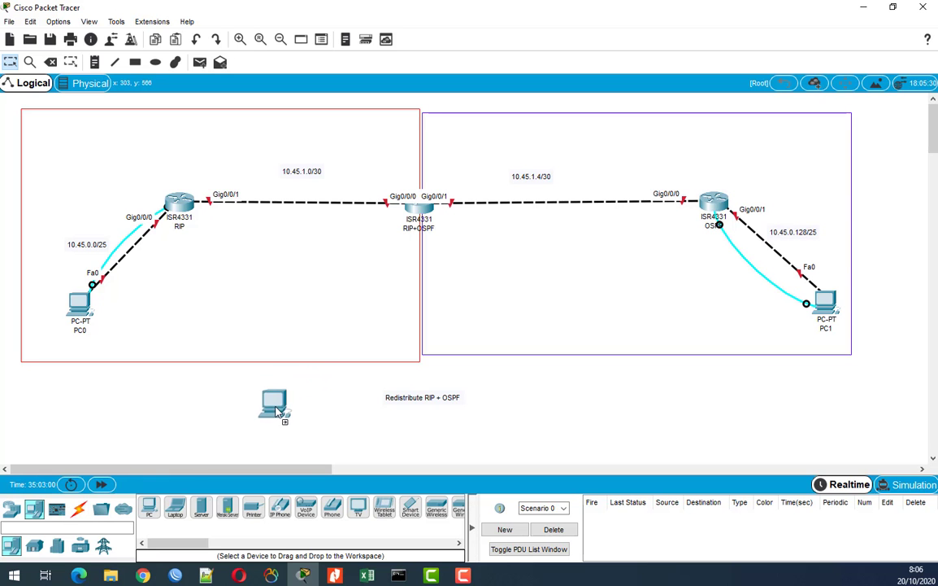
click(276, 411)
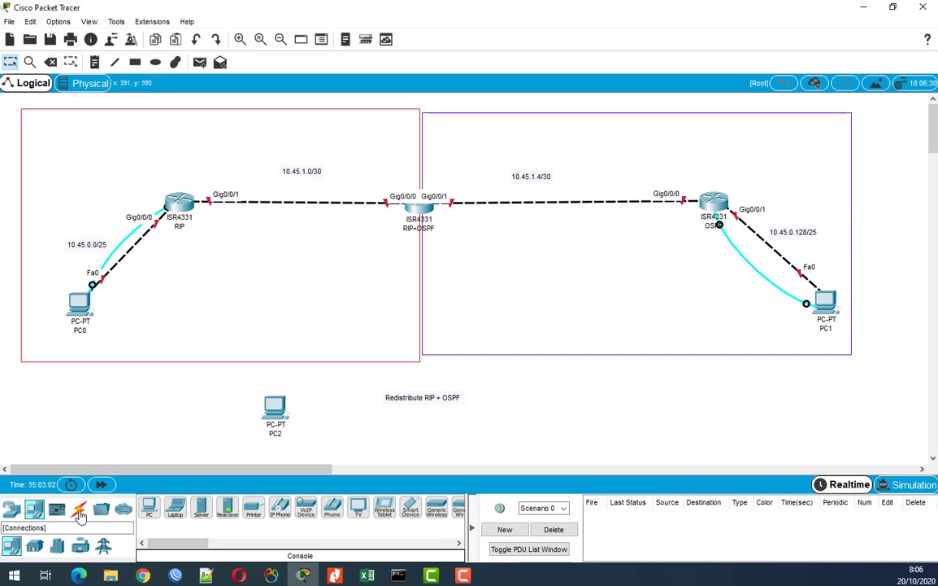
- Connect the new PC's RS 232 port to the RIP+OSPF router's Console port with a console cable
click(78, 508)
click(202, 507)
click(287, 422)
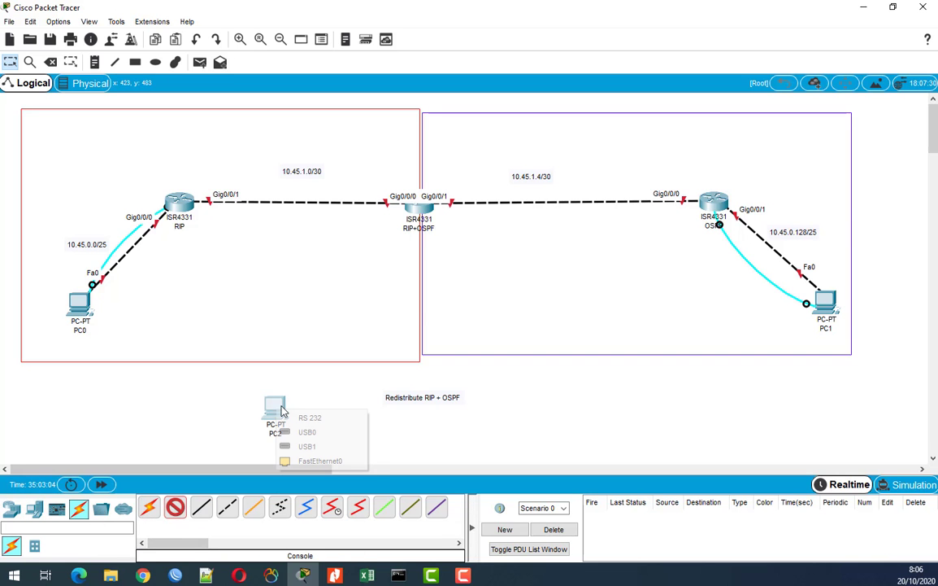
click(307, 415)
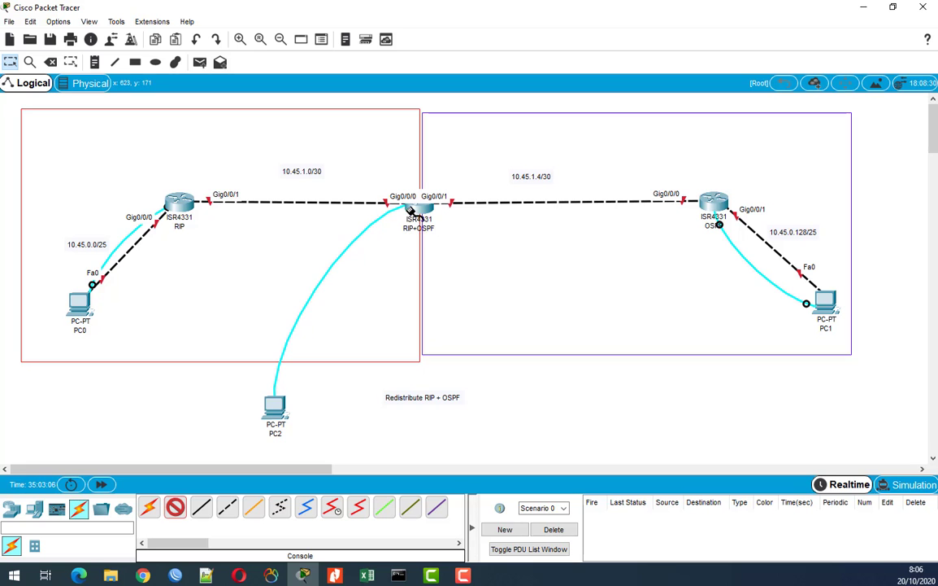
click(409, 207)
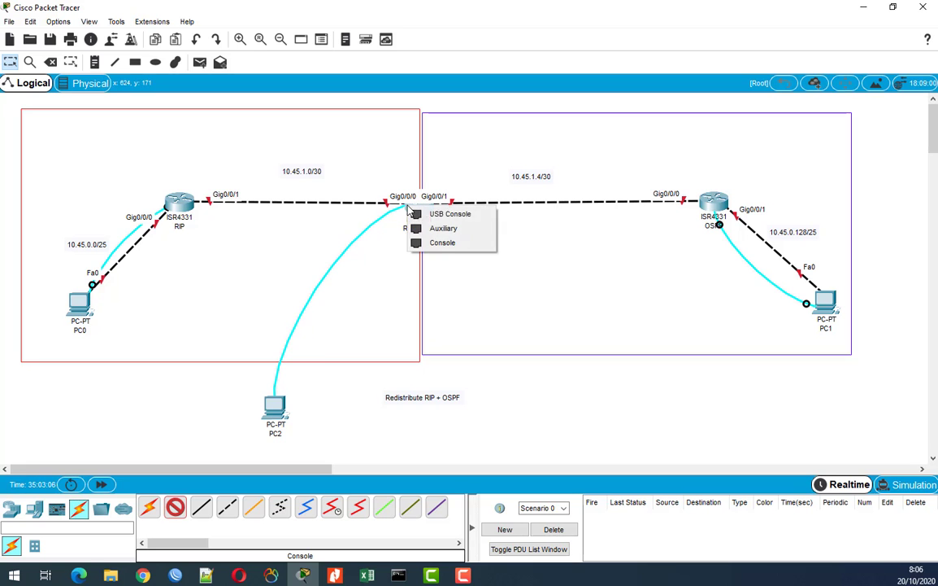
click(440, 246)
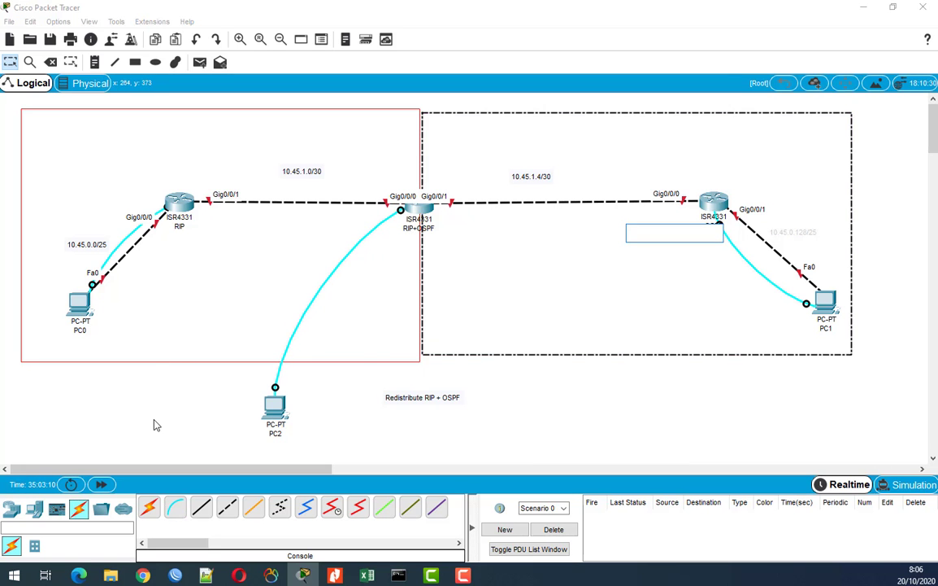
- Open a terminal session on PC0 with the default settings and move its window off the RIP part of the topology
click(79, 302)
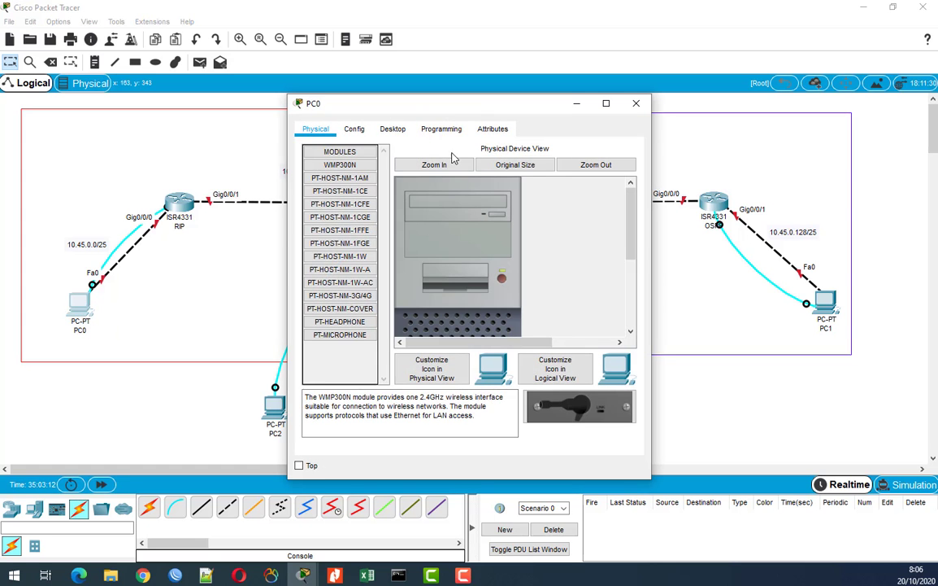
click(390, 127)
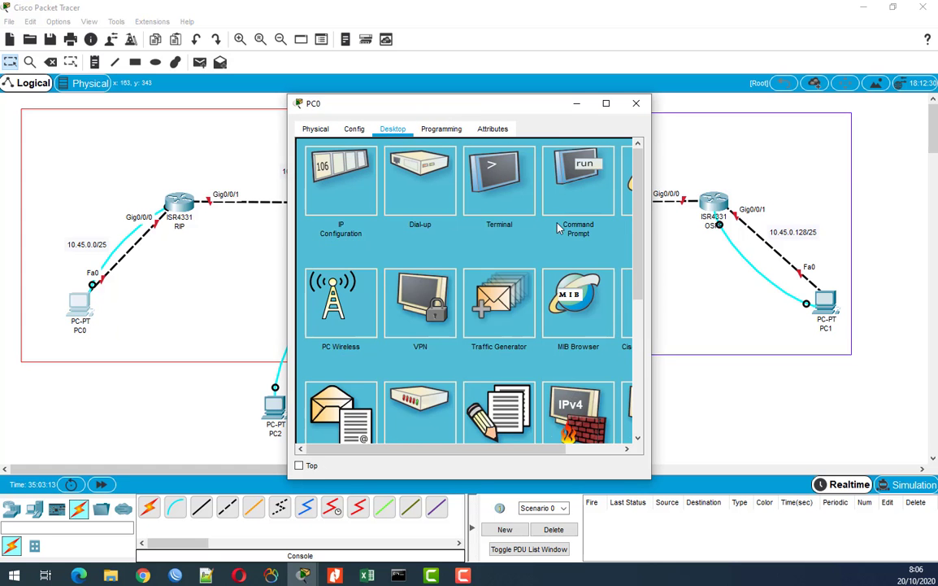
click(498, 179)
click(604, 274)
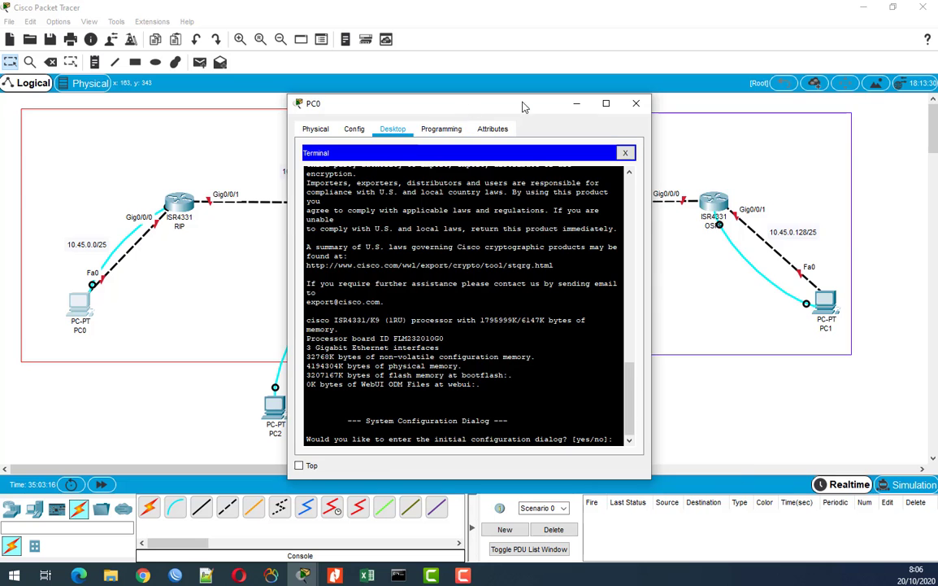
drag(524, 107, 661, 62)
- Decline the router's initial configuration dialog with n and start the command line
text(ni)
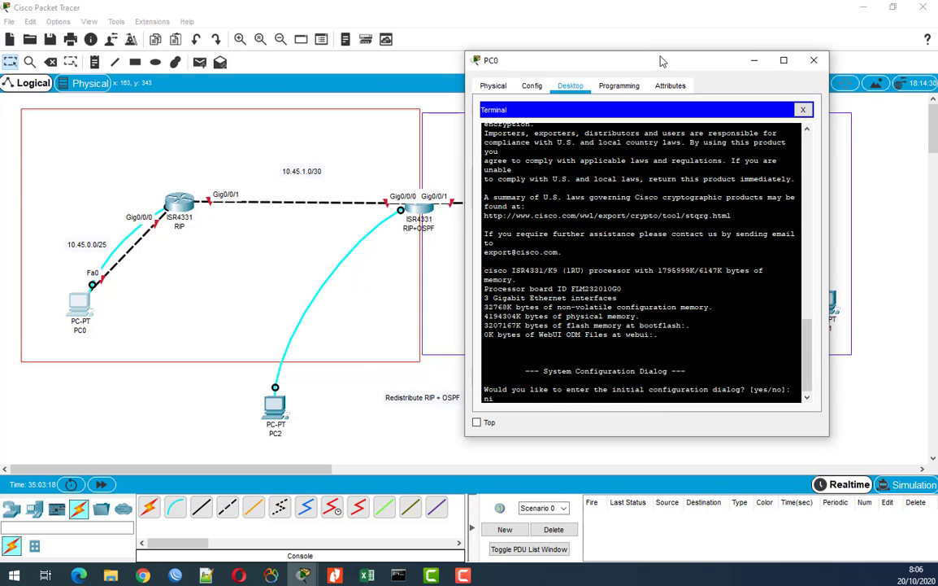
key(BackSpace)
text(n)
key(Return)
key(Return)
key(Return)
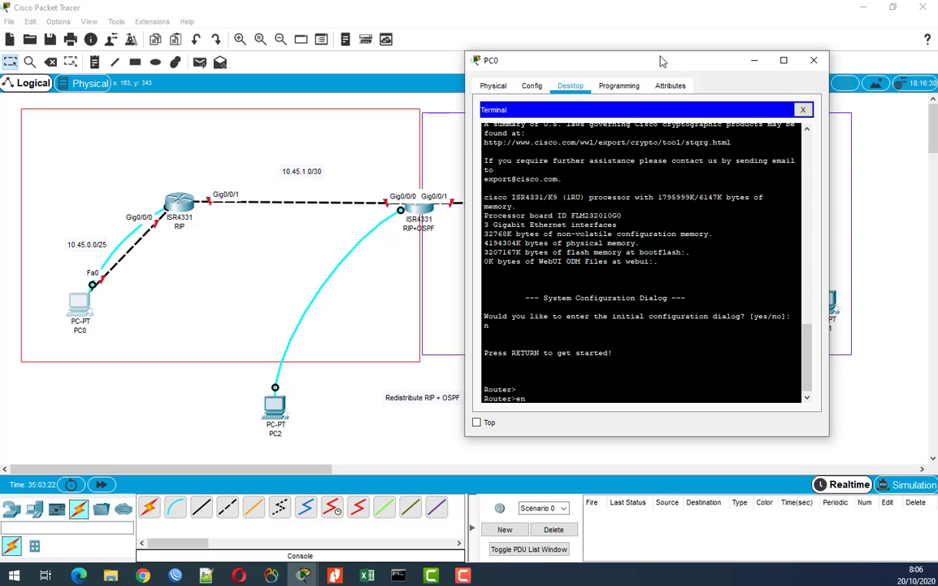
- Enter privileged mode with en and global configuration mode with configure terminal
text(en)
key(Return)
key(Return)
key(Return)
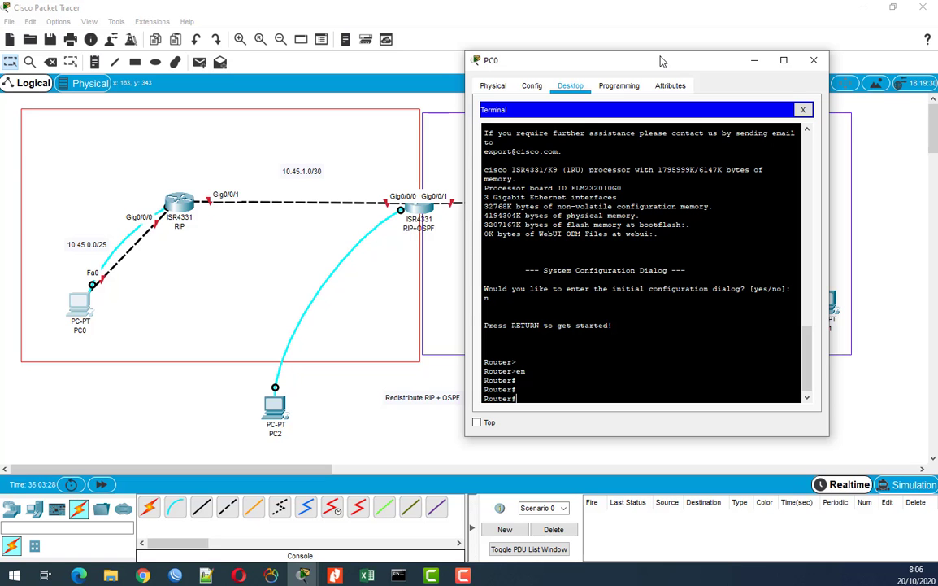
text(conf)
key(Tab)
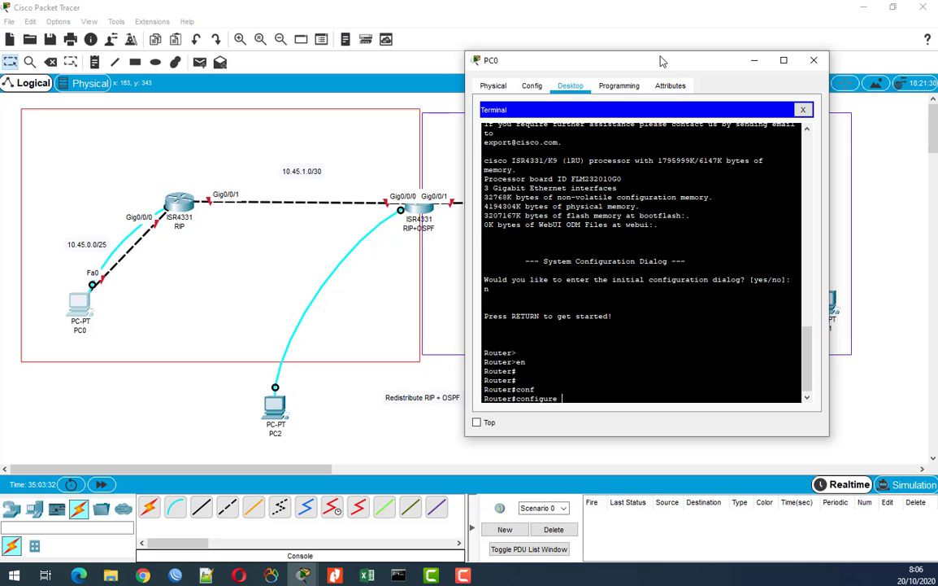
text(ter)
key(Tab)
key(Return)
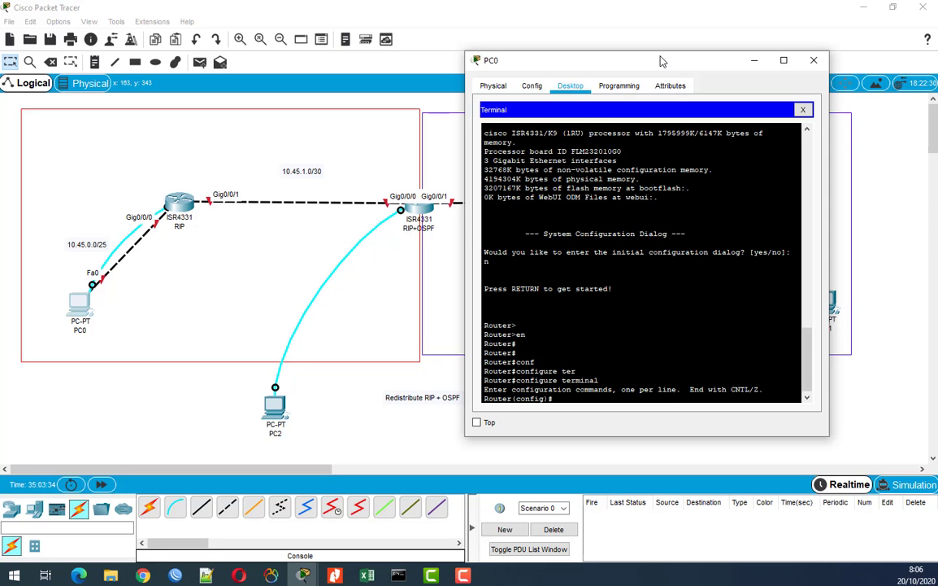
- Set the router's hostname to RIP
text(host)
key(Tab)
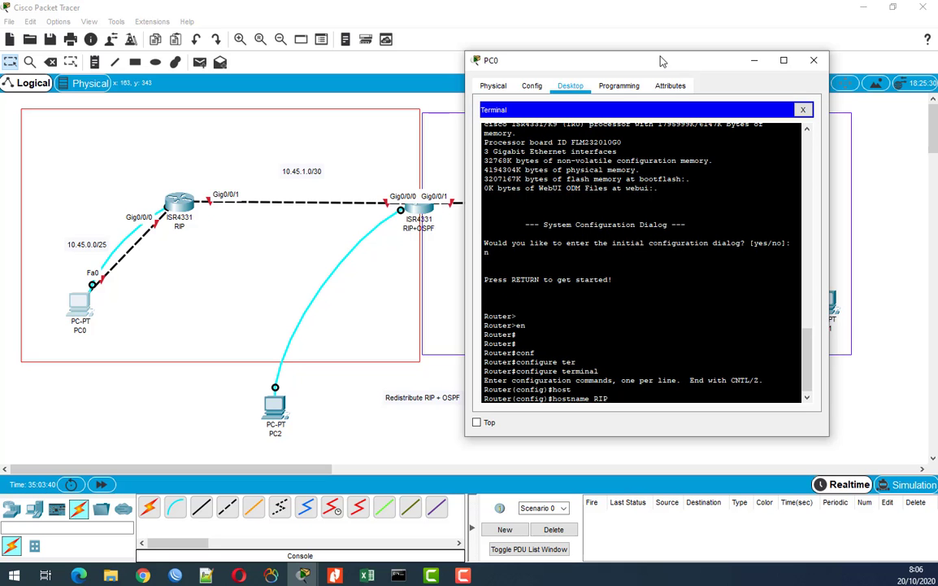
key(Return)
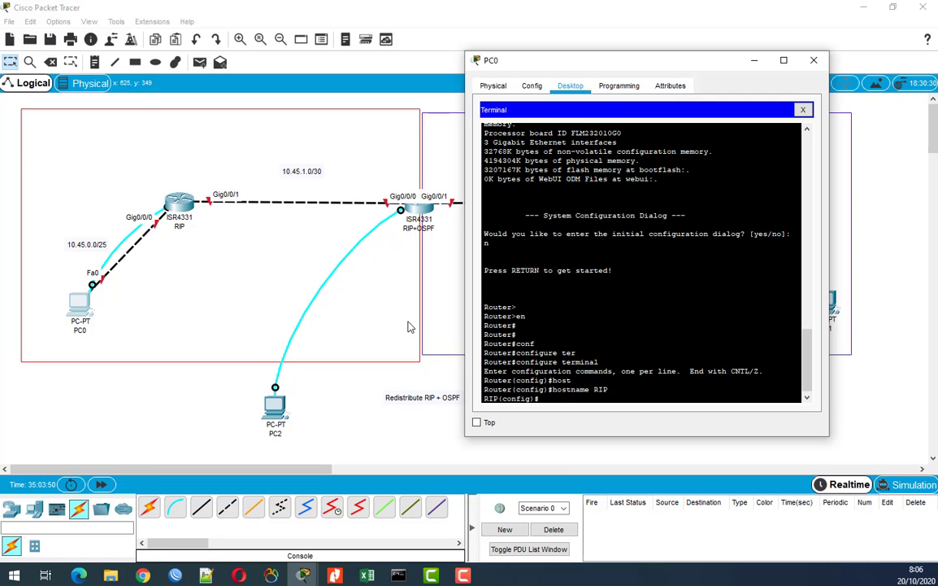
- Select interface gigabitEthernet 0/0/0 on the RIP router and enable it with no shutdown
text(n)
key(Tab)
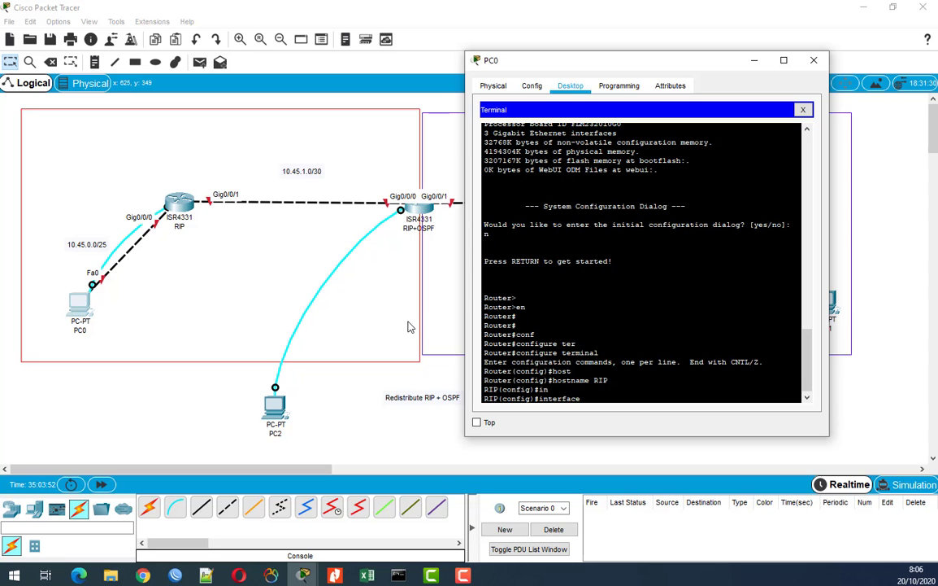
text(g)
key(Tab)
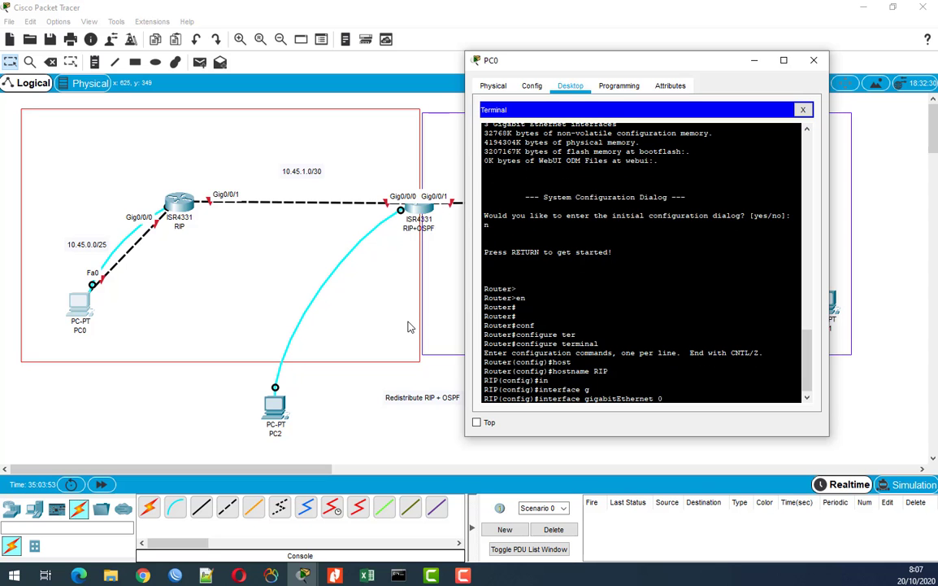
text(0/0/0)
key(Return)
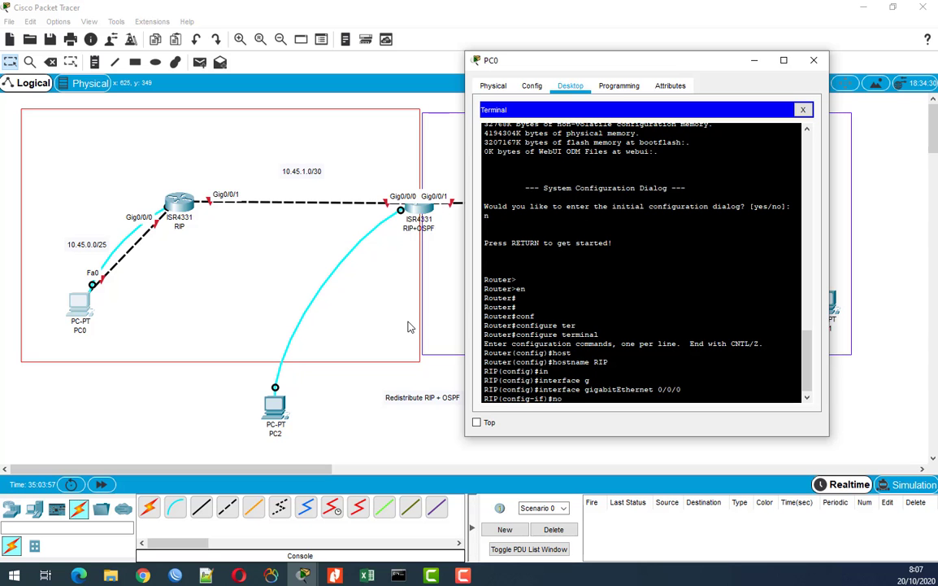
text(nosh)
key(Tab)
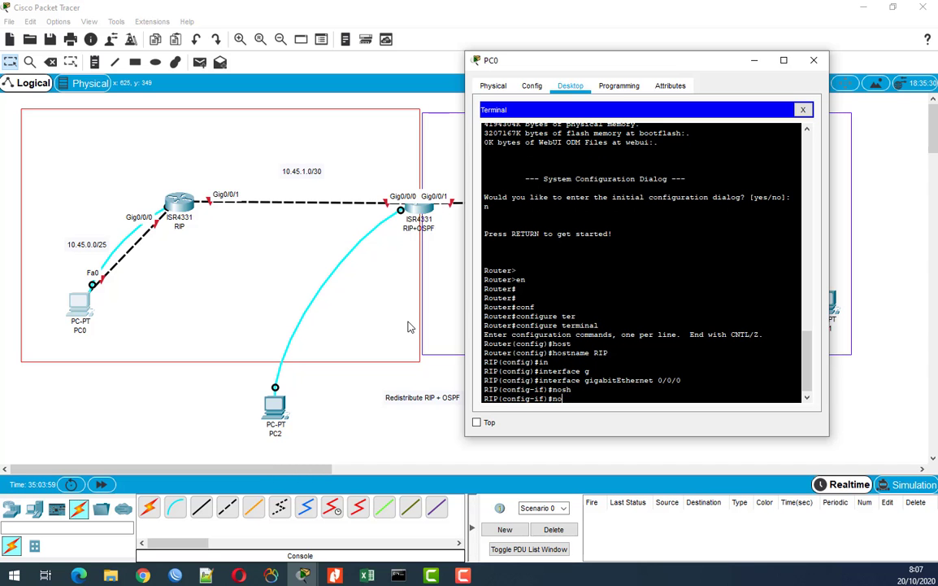
text(shu)
key(Tab)
key(Return)
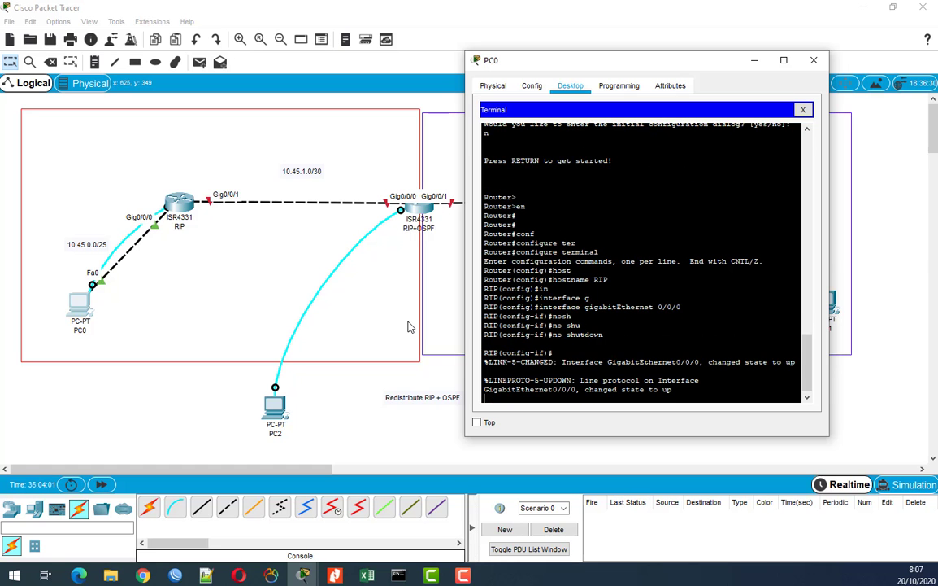
key(Return)
key(Return)
key(Return)
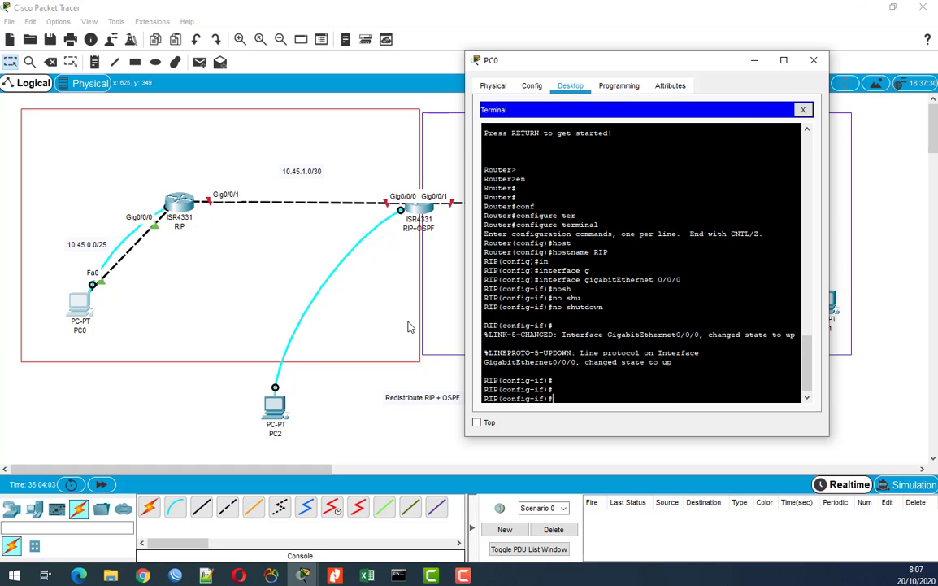
- Assign IP address 10.45.0.1 with mask 255.255.255.128 to the interface and exit interface configuration
text(ip ad)
key(Tab)
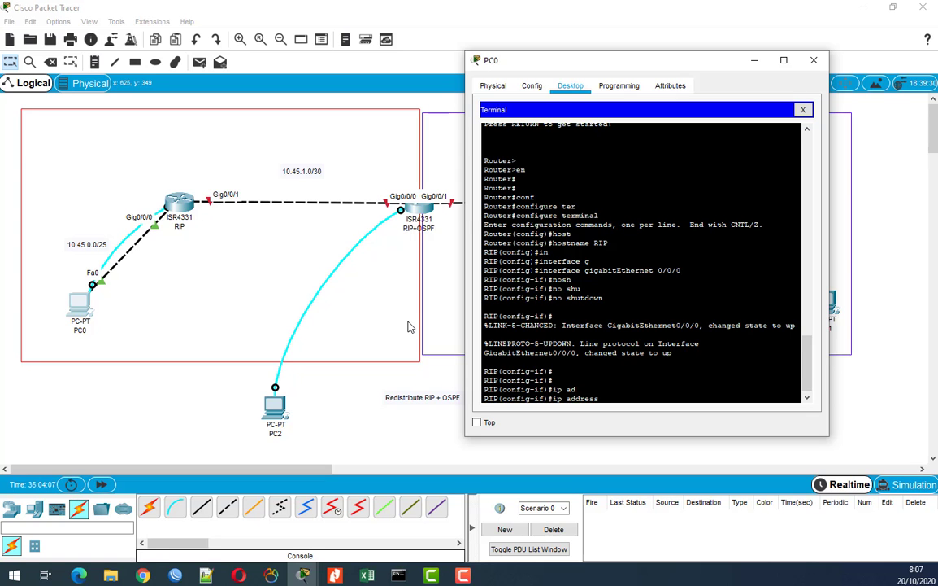
text(10.45.0.1 255.255.25)
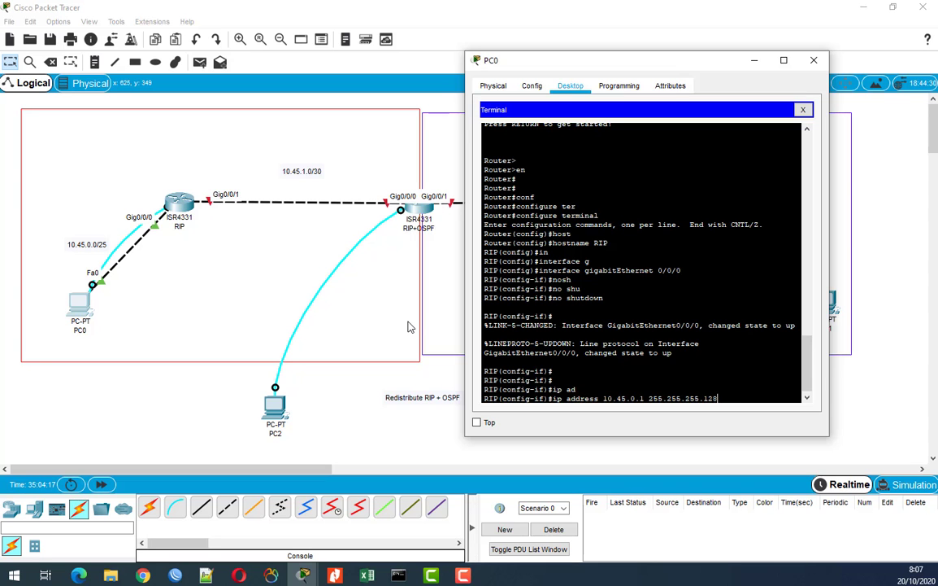
text(5.128)
key(Return)
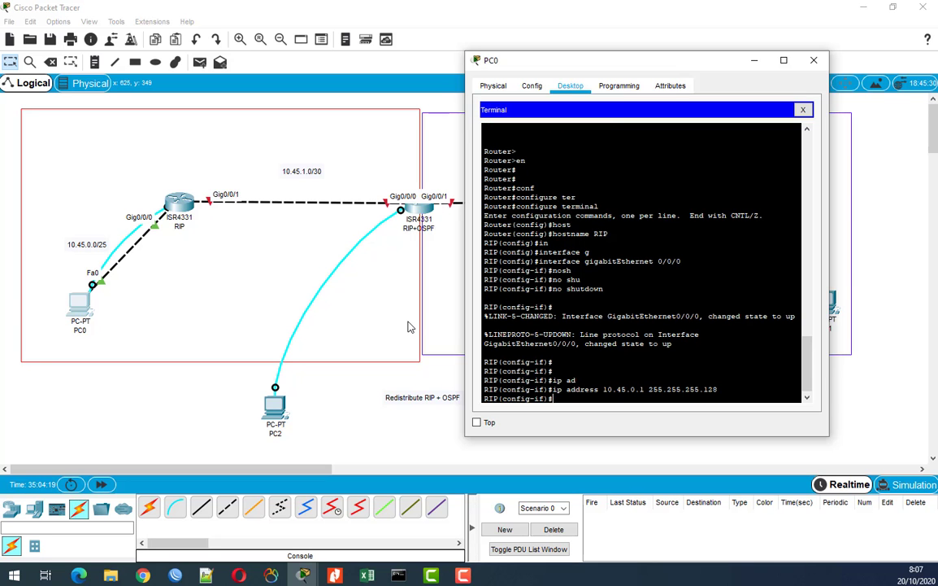
text(exit)
key(Return)
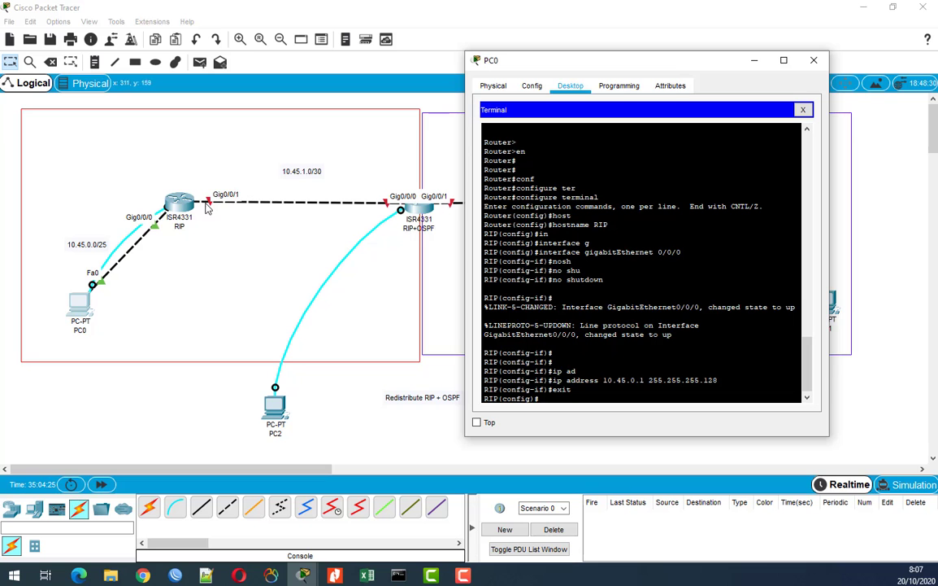
- Select interface gigabitEthernet 0/0/1 on the RIP router and assign it IP address 10.45.1.1 with mask 255.255.255.252
text(in)
key(Tab)
text(g)
key(Tab)
text(0/)
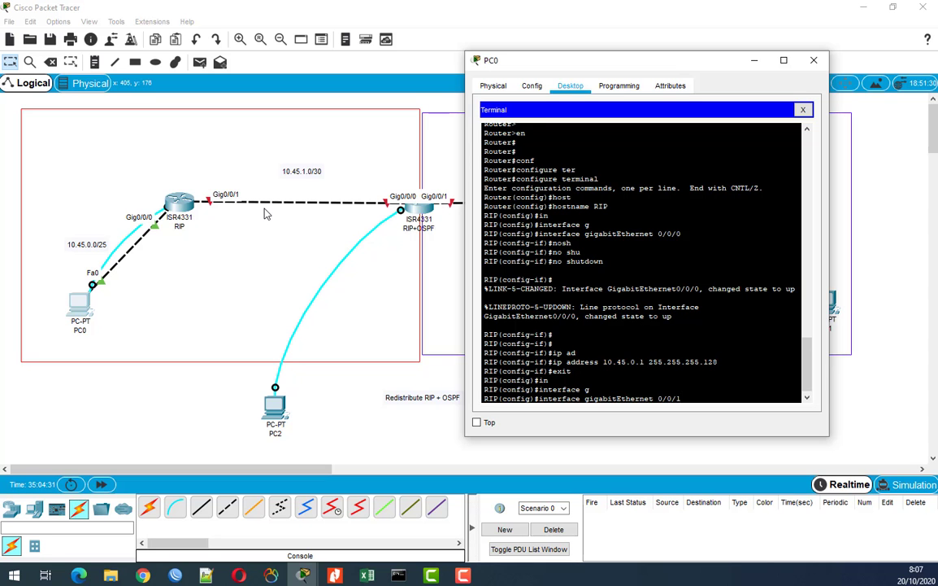
key(Return)
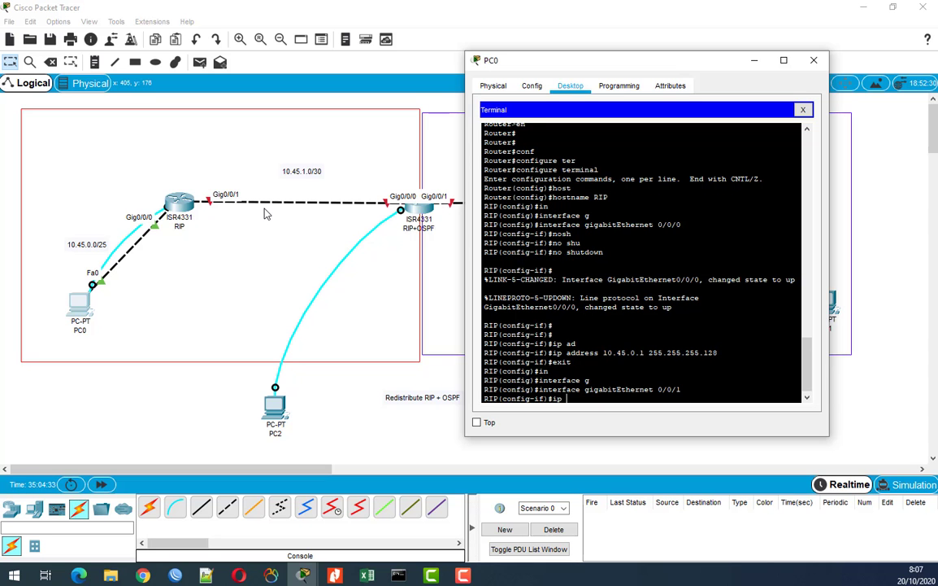
text(ip ad)
key(Tab)
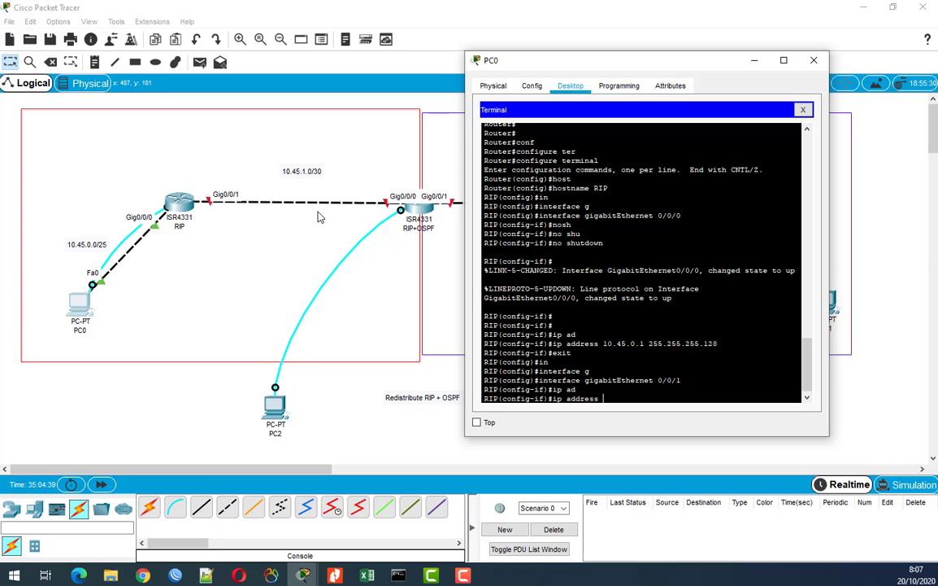
text(10.45.1.1 255.255.255.252)
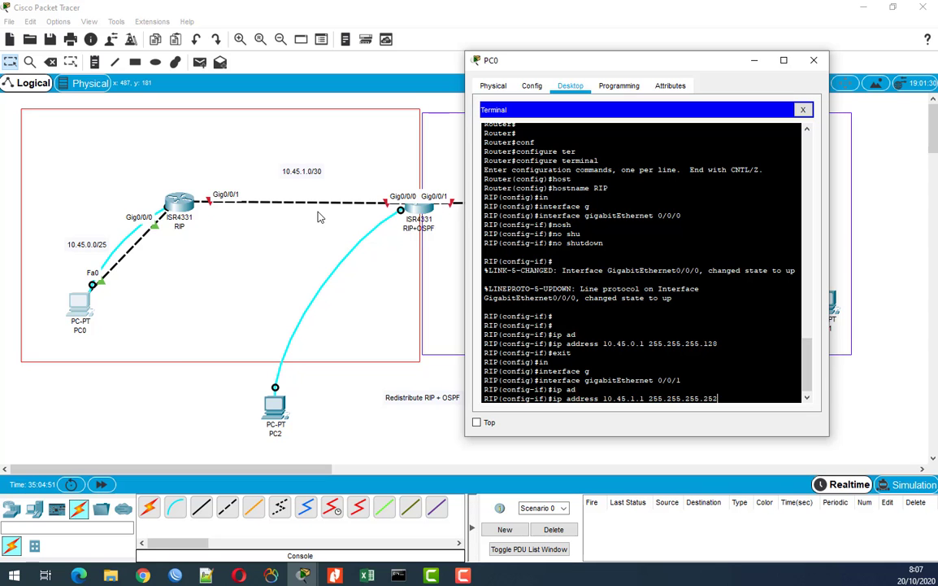
key(Return)
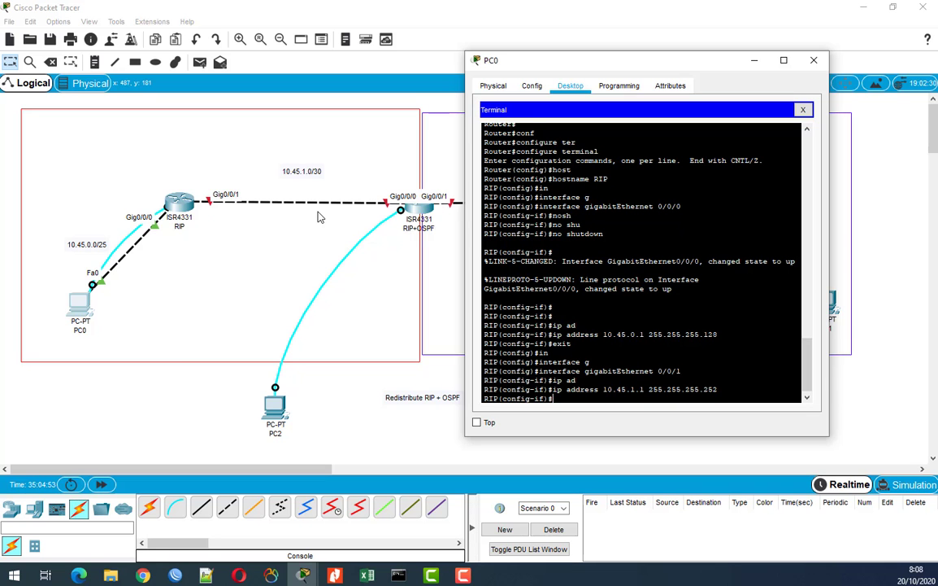
- Enable the selected interface with no shutdown and exit to global configuration mode
text(no shu)
key(Tab)
key(Return)
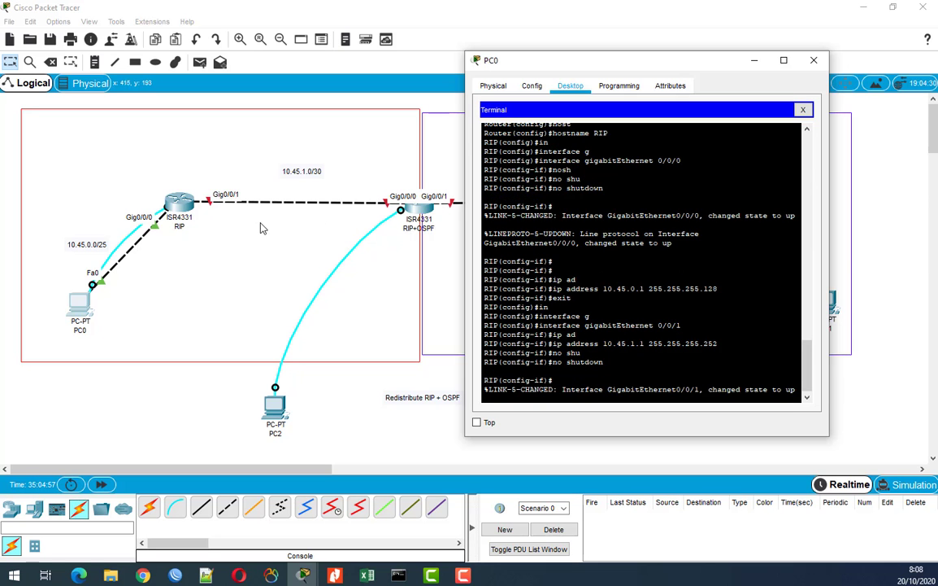
key(Return)
key(Return)
key(Return)
key(Return)
key(Return)
key(Return)
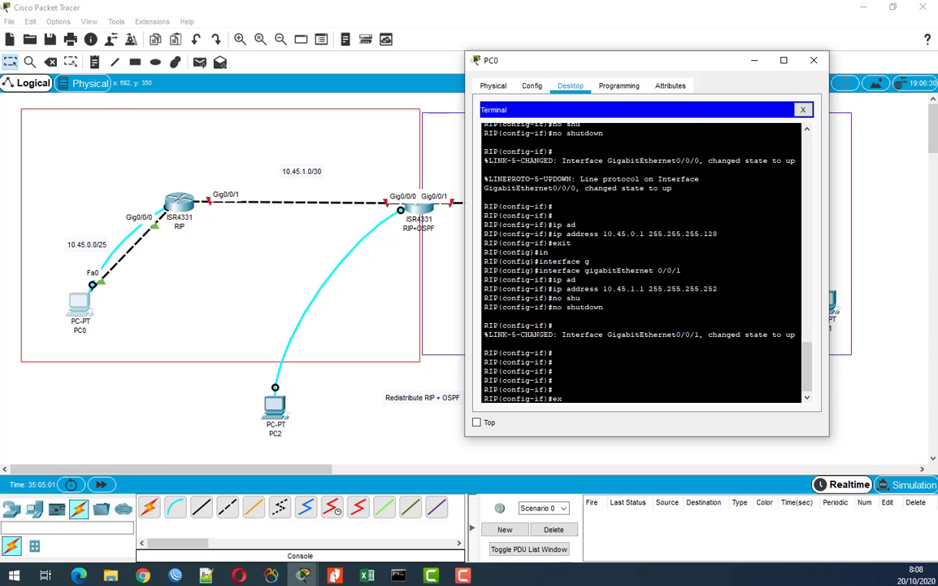
text(ex)
key(Tab)
key(Return)
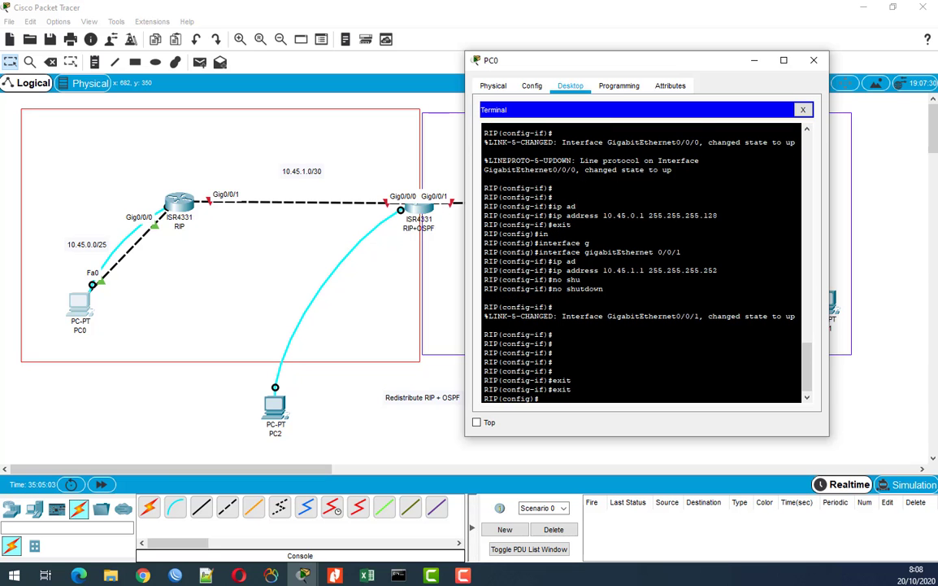
- Enter RIP routing configuration with router rip
key(BackSpace)
key(BackSpace)
key(BackSpace)
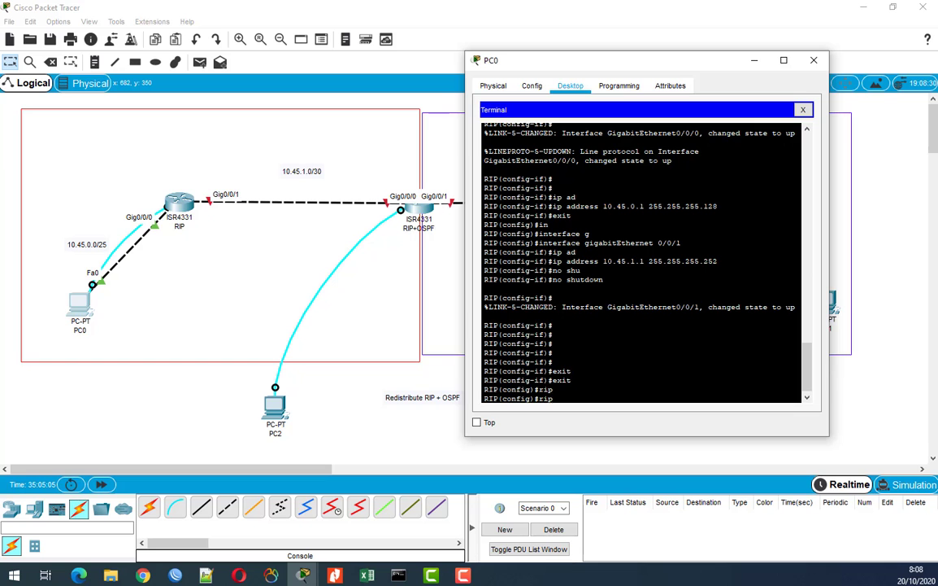
text(rou)
key(Tab)
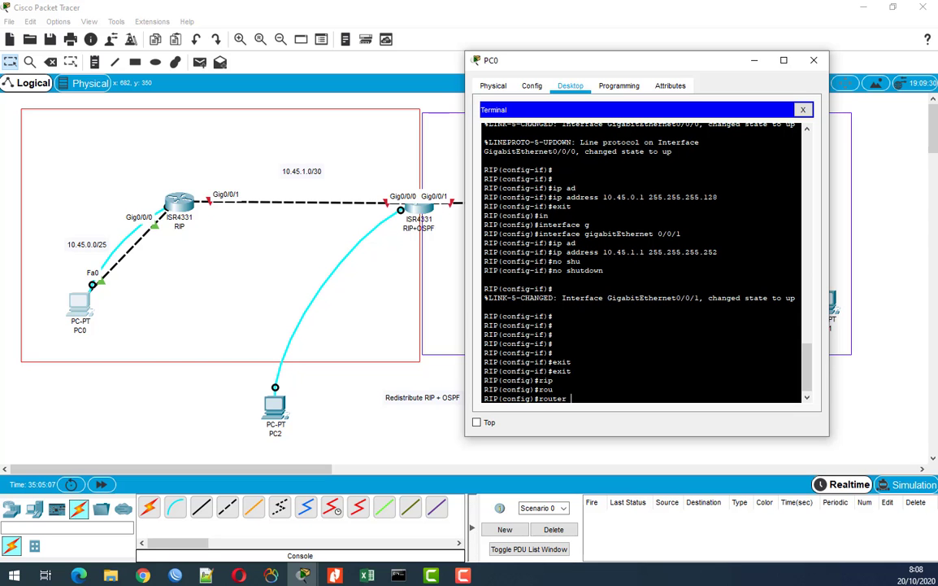
text(rip)
key(Tab)
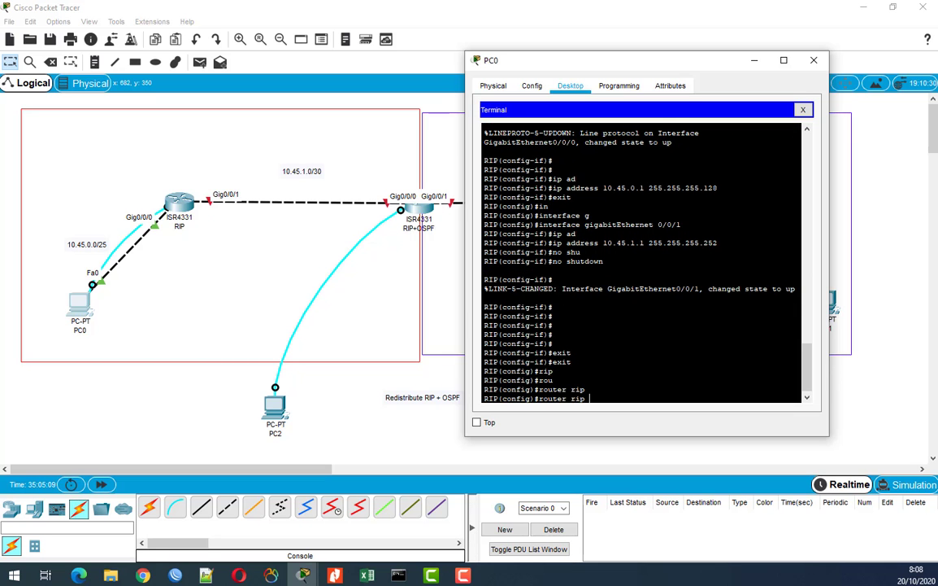
key(Return)
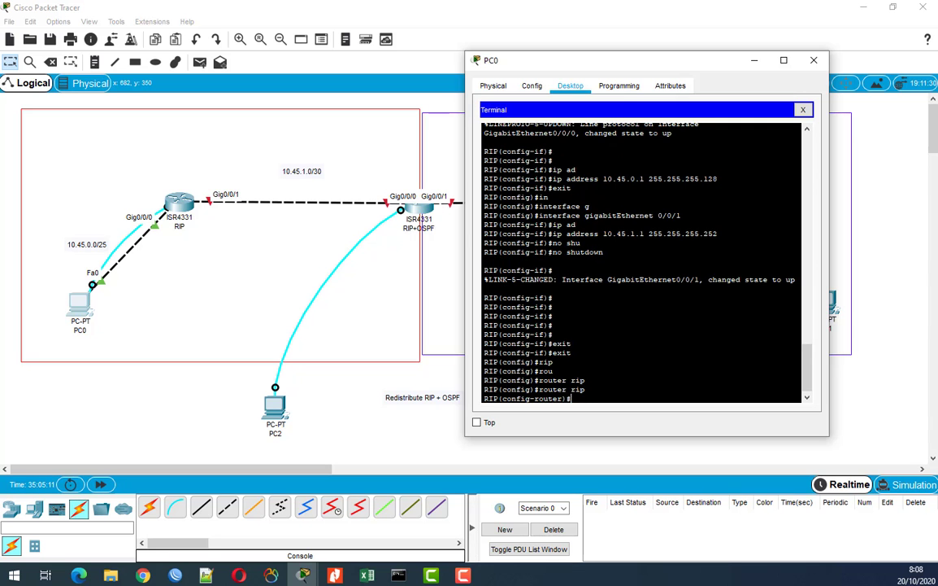
- Set the RIP protocol to version 2
text(ver)
key(Tab)
key(BackSpace)
key(BackSpace)
key(BackSpace)
key(BackSpace)
key(BackSpace)
key(BackSpace)
key(BackSpace)
text(ver)
key(Tab)
text(2)
key(Return)
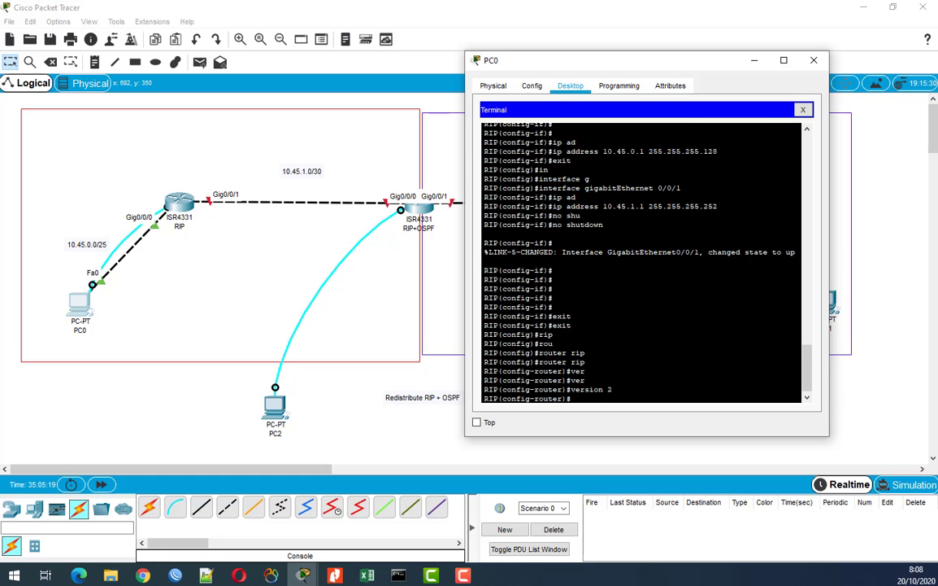
- Turn off automatic route summarization for RIP with no auto-summary
text(no au)
key(Tab)
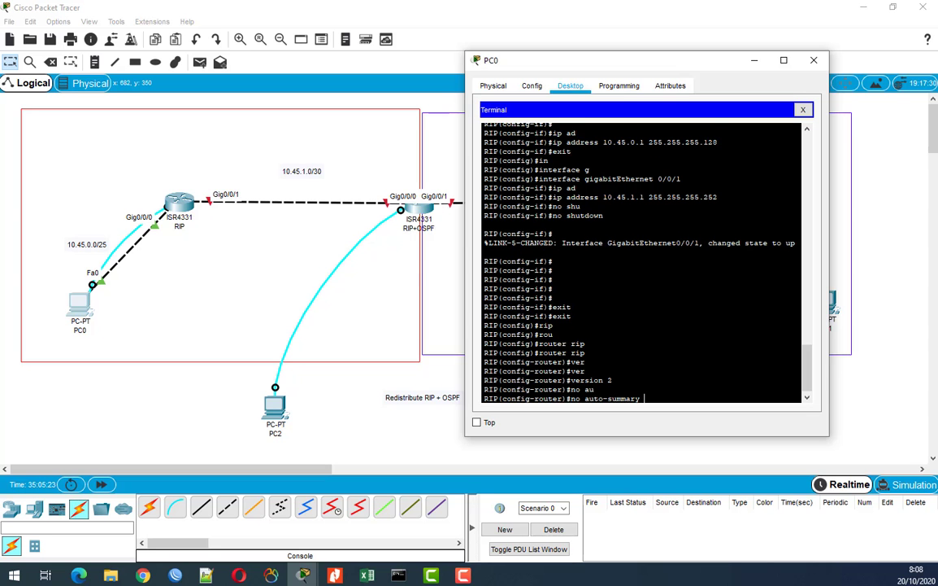
key(Return)
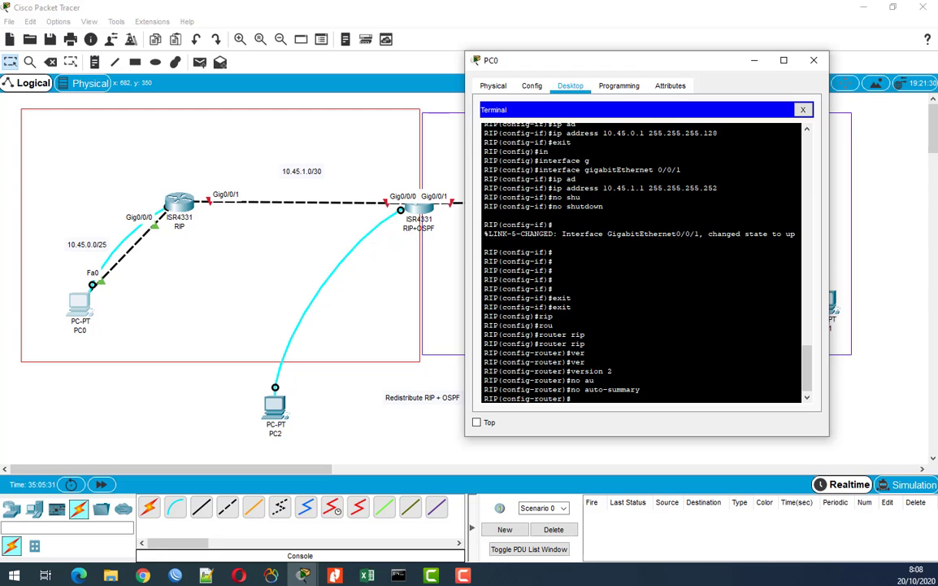
- Advertise networks 10.45.0.0 and 10.45.1.0 in RIP
text(net)
key(Tab)
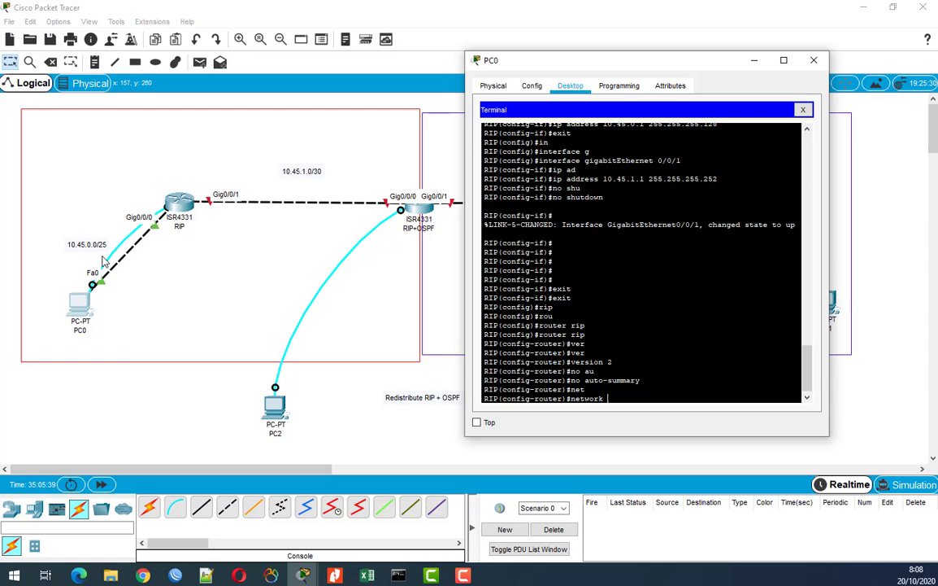
text(10.45.0.0)
key(Return)
key(Up)
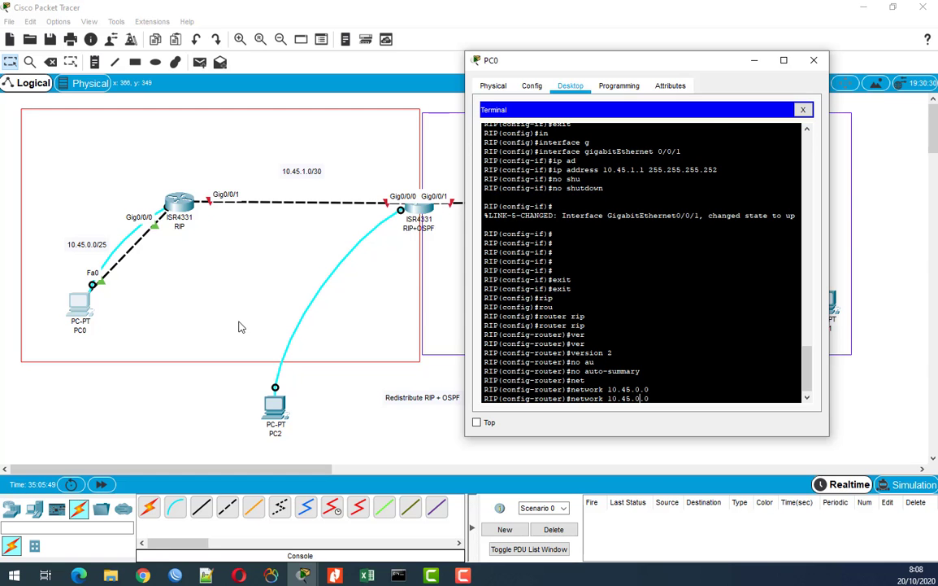
key(BackSpace)
text(1)
key(Return)
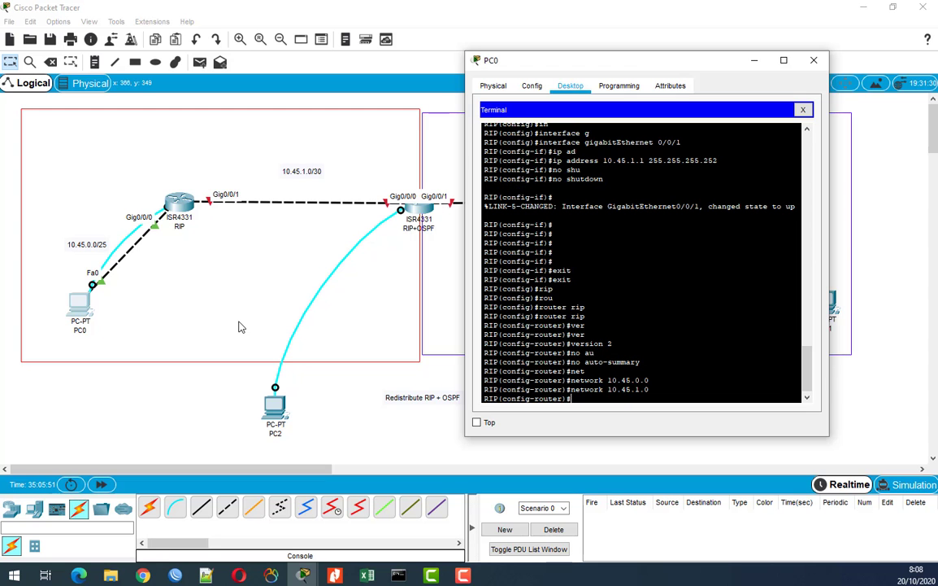
text(exiy)
key(BackSpace)
key(BackSpace)
key(BackSpace)
key(BackSpace)
- Minimize PC0's window and open a terminal session on PC2 with the default port configuration
click(755, 60)
click(275, 404)
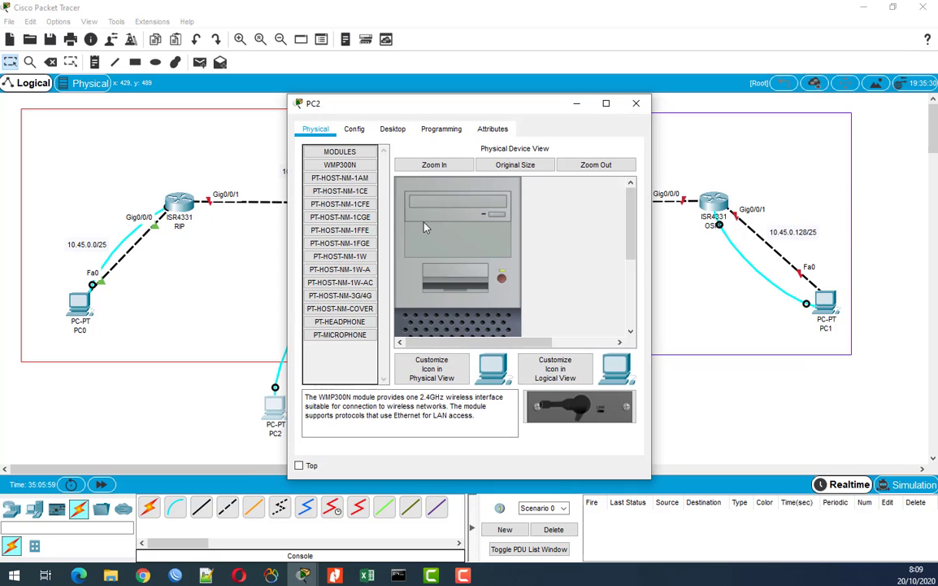
click(389, 128)
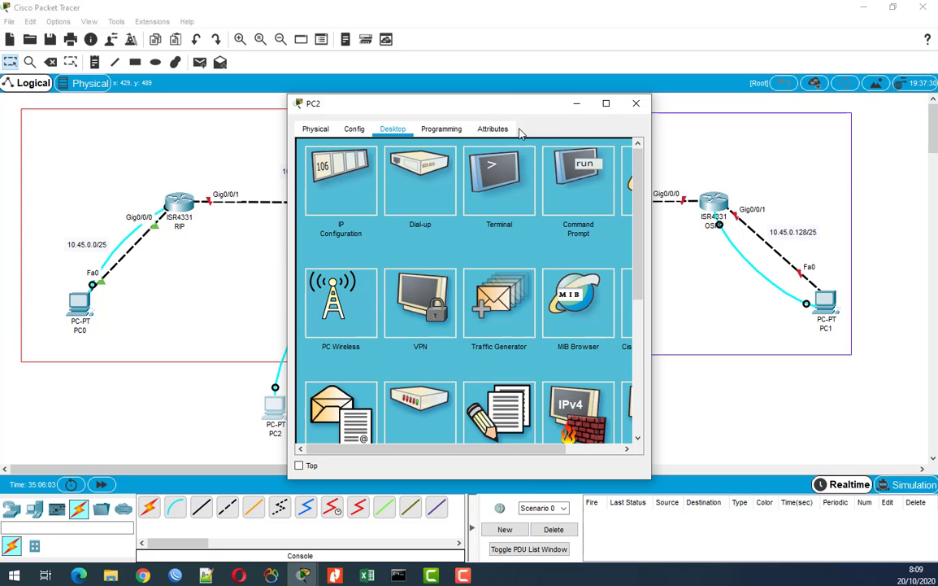
drag(488, 103, 673, 97)
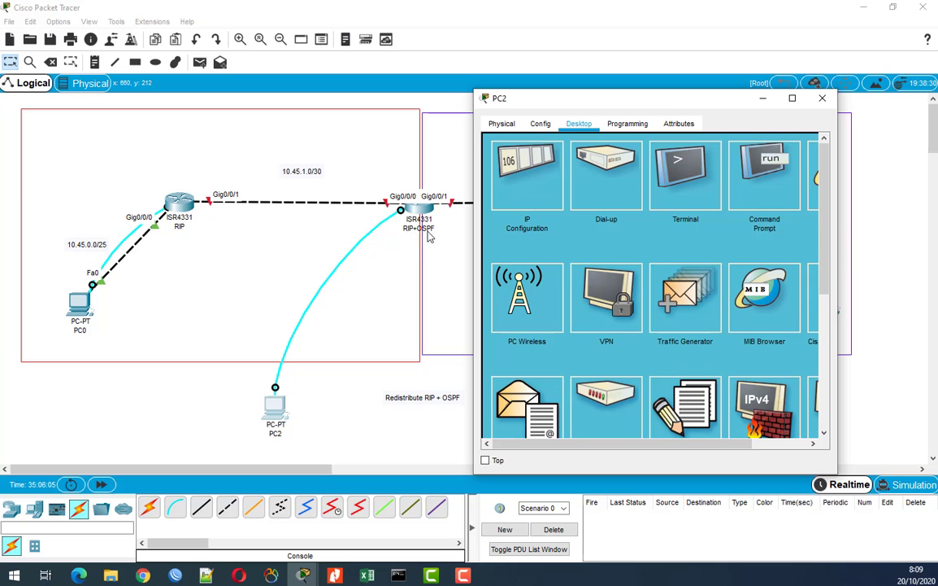
click(684, 172)
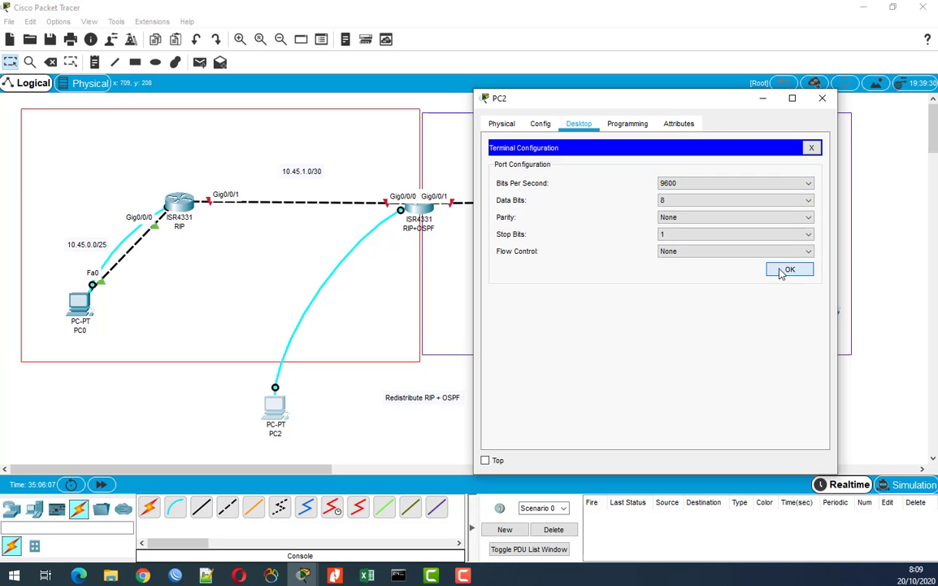
click(785, 269)
- Decline the initial configuration dialog on the RIP+OSPF router and enter privileged mode with en
text(n)
key(Return)
key(Return)
key(Return)
key(Return)
text(en)
key(Return)
key(Return)
key(Return)
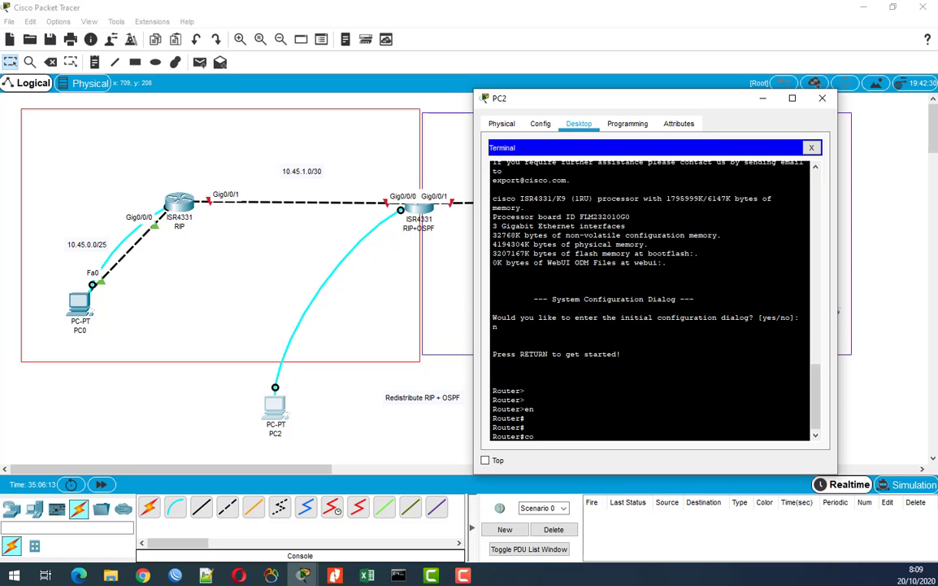
- Enter global configuration mode with configure terminal
text(conf)
key(Tab)
text(ter)
key(Tab)
key(Return)
key(Return)
key(Return)
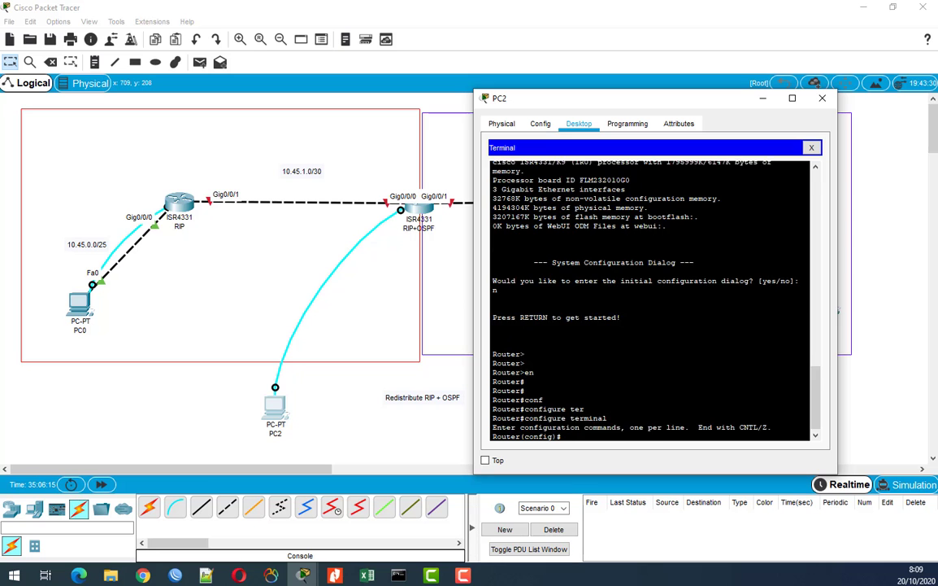
- Set the router's hostname to RIP+OSPF
text(host)
key(Tab)
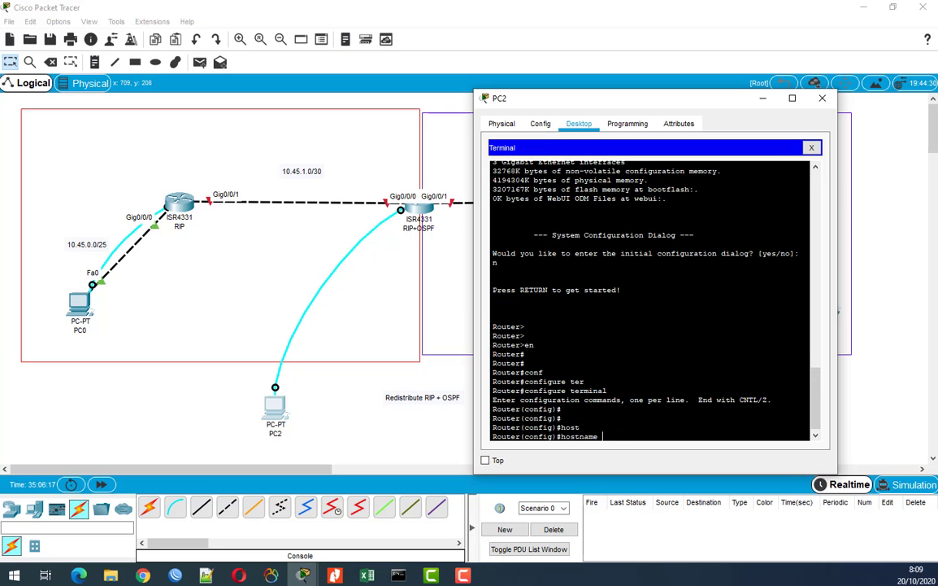
text(RIP)
text(+OSPF)
text(F)
key(Return)
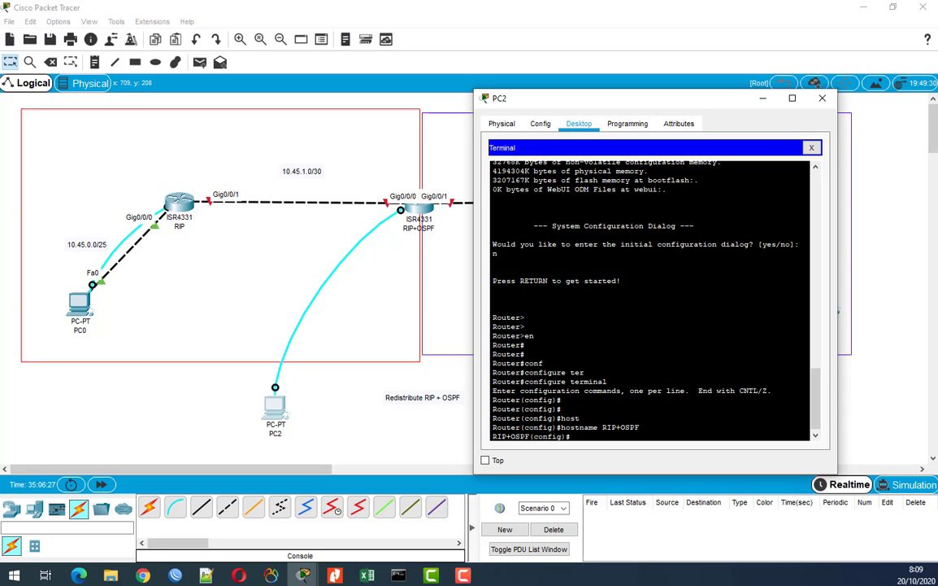
- Select interface gigabitEthernet 0/0/0 on the RIP+OSPF router and enable it with no shutdown
text(in)
key(Tab)
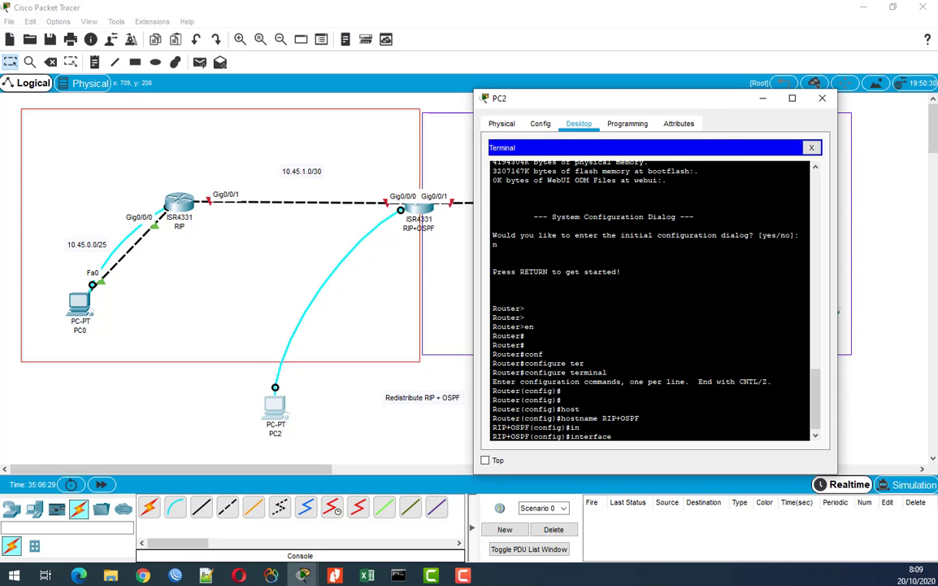
text(g)
key(Tab)
text(0/0/0)
key(Return)
text(no shu)
key(Tab)
key(Return)
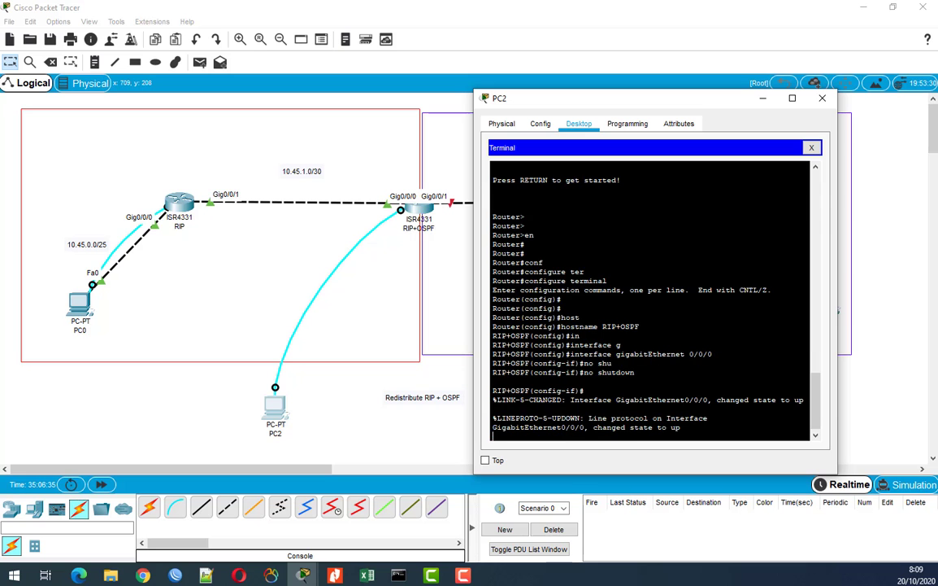
- Assign IP address 10.45.1.2 with mask 255.255.255.252 to the interface and exit interface configuration
key(Return)
text(ip ad)
key(Tab)
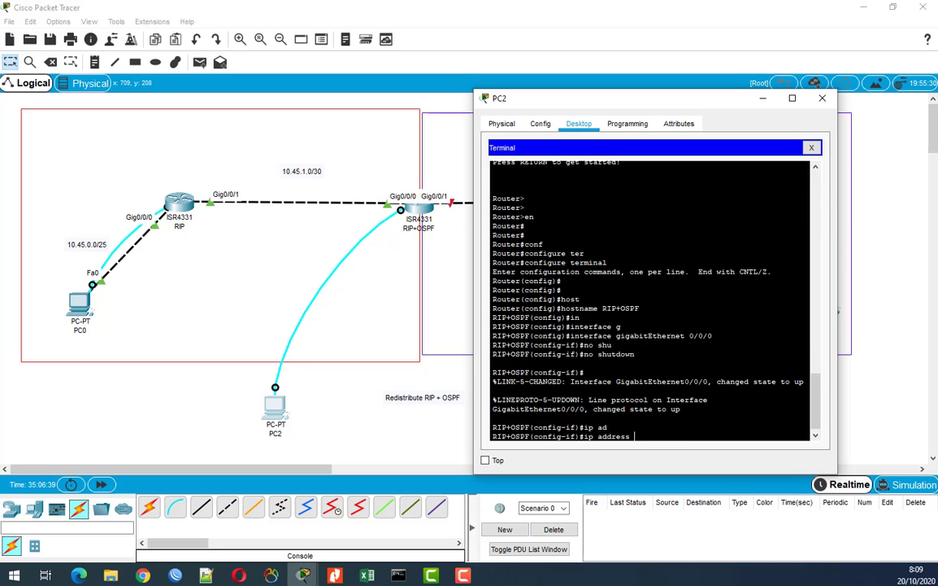
text(10.45.1.2 255.255.255.252)
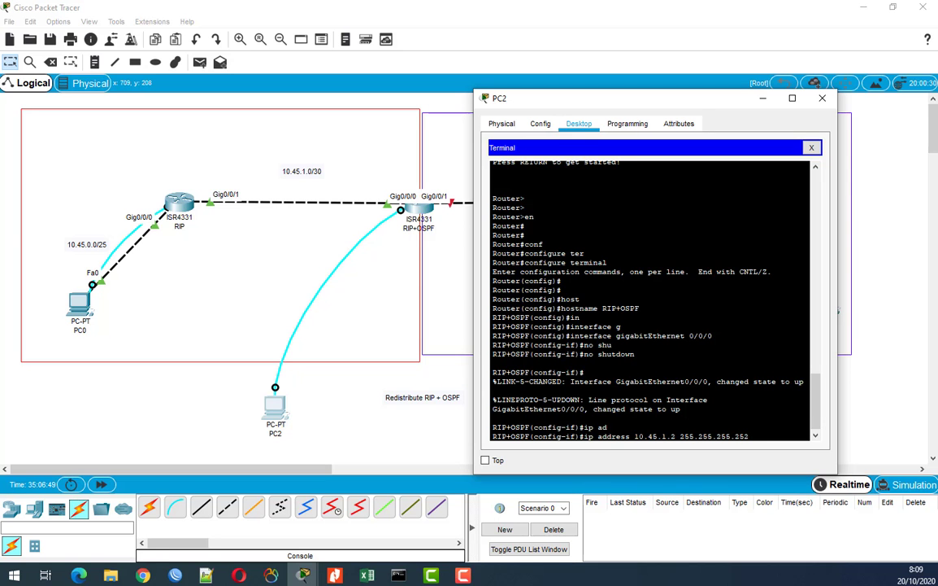
key(Return)
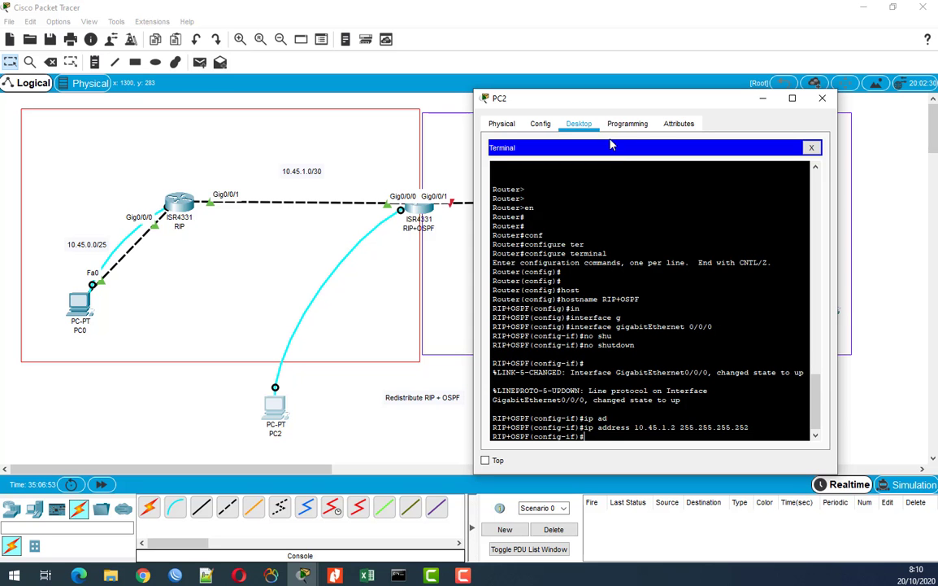
drag(607, 104, 158, 83)
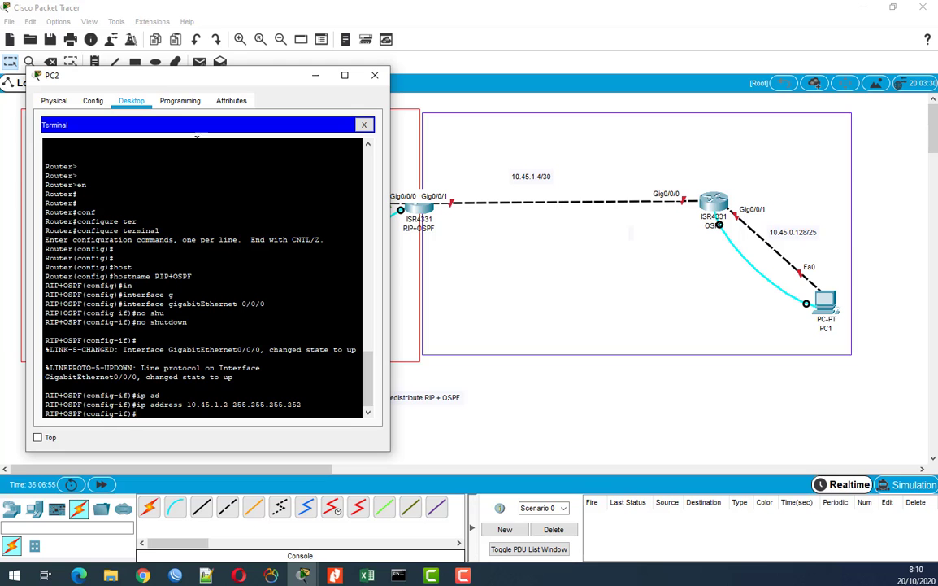
text(xit)
key(Return)
- Enter configuration mode for interface gigabitEthernet 0/0/1 on the RIP+OSPF router
text(i)
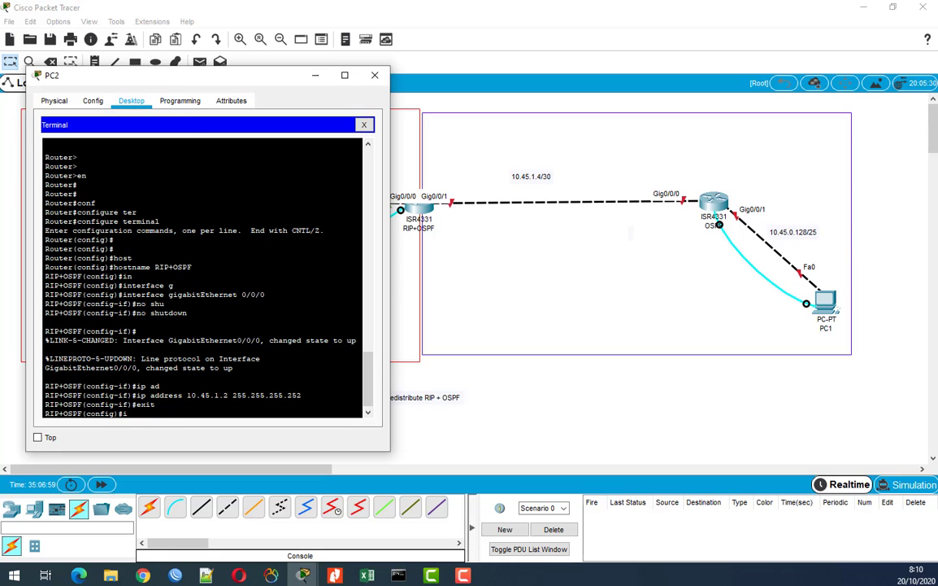
text(n)
key(Tab)
text(g)
key(Tab)
text(0/0/1)
key(Return)
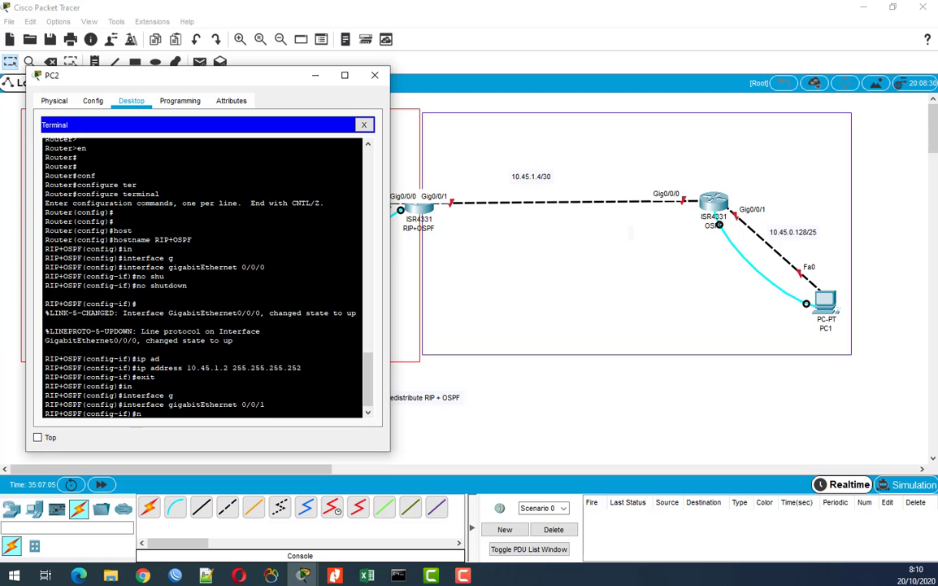
- Enable interface gigabitEthernet 0/0/1 with no shutdown
text(no s)
key(Tab)
text(shu)
key(Tab)
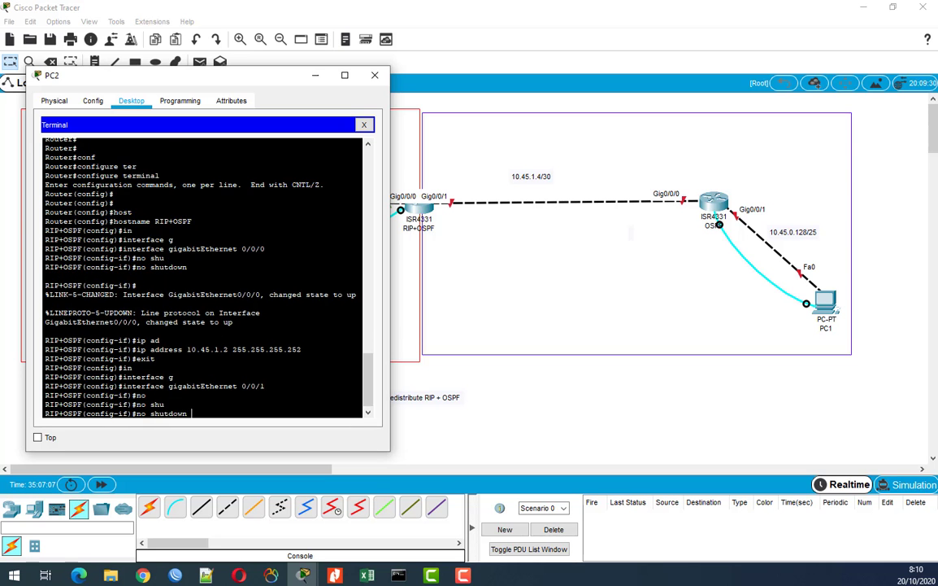
key(Return)
key(Return)
key(Return)
key(Return)
key(Return)
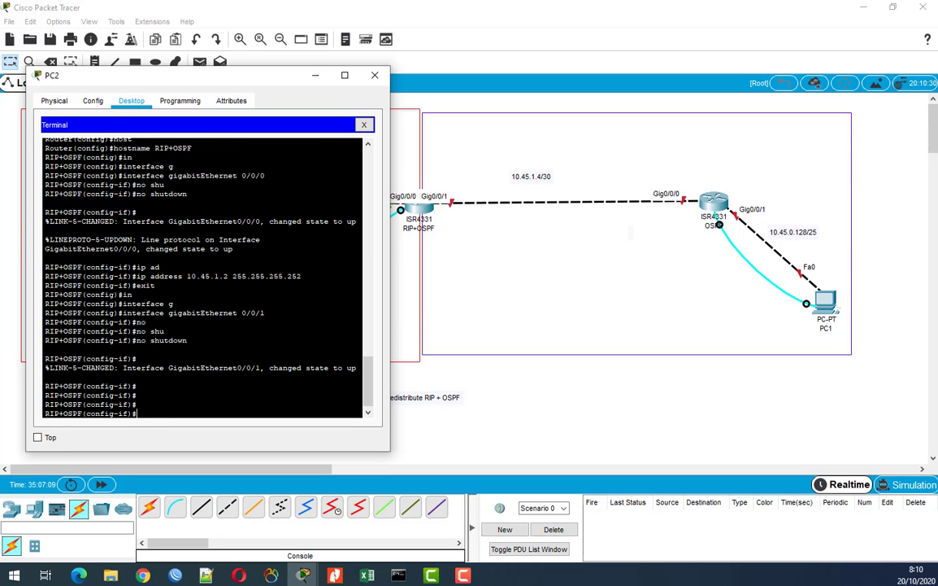
- Assign IP address 10.45.1.5 with mask 255.255.255.252 to the interface and exit interface configuration
text(ip ad)
key(Tab)
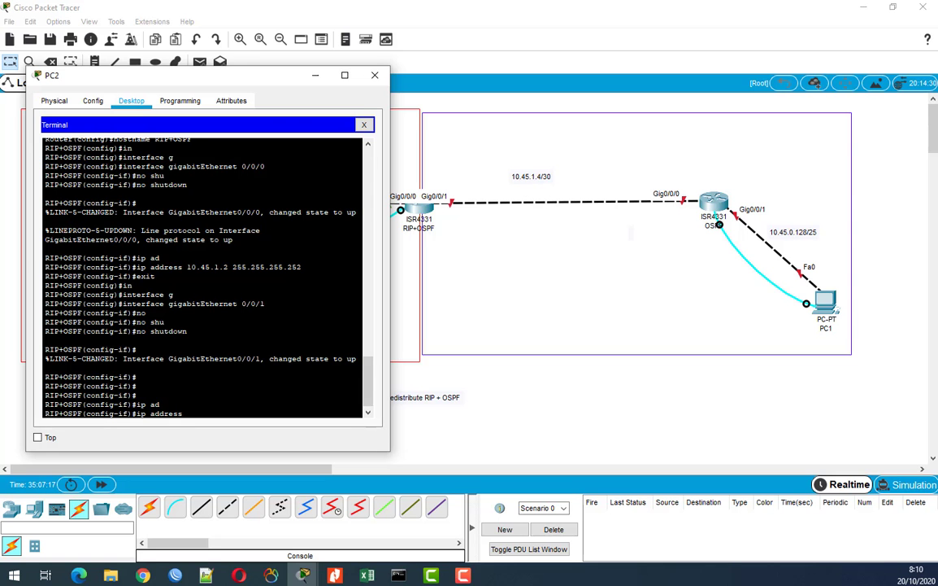
text(10.45.1.5 255.255.255.252)
key(Return)
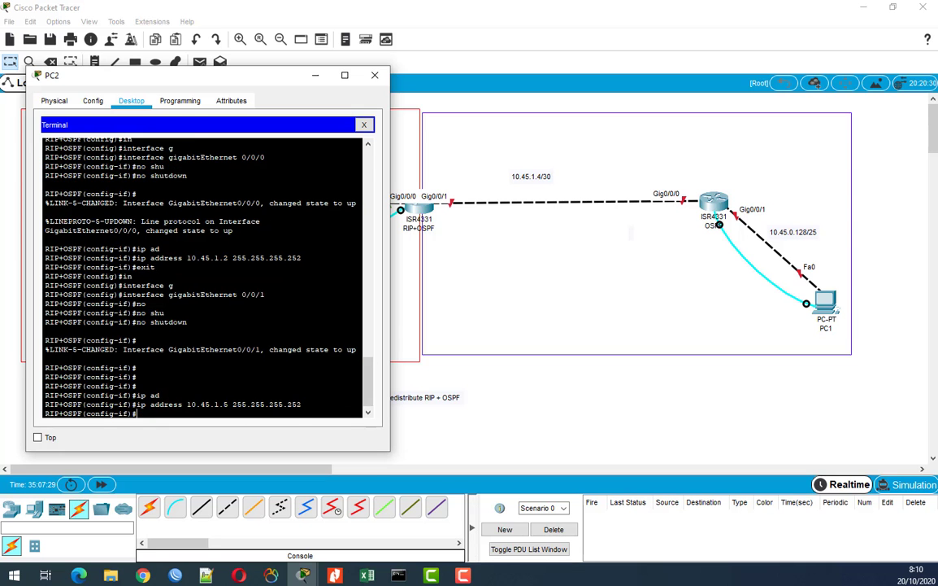
key(Return)
key(Return)
text(exit)
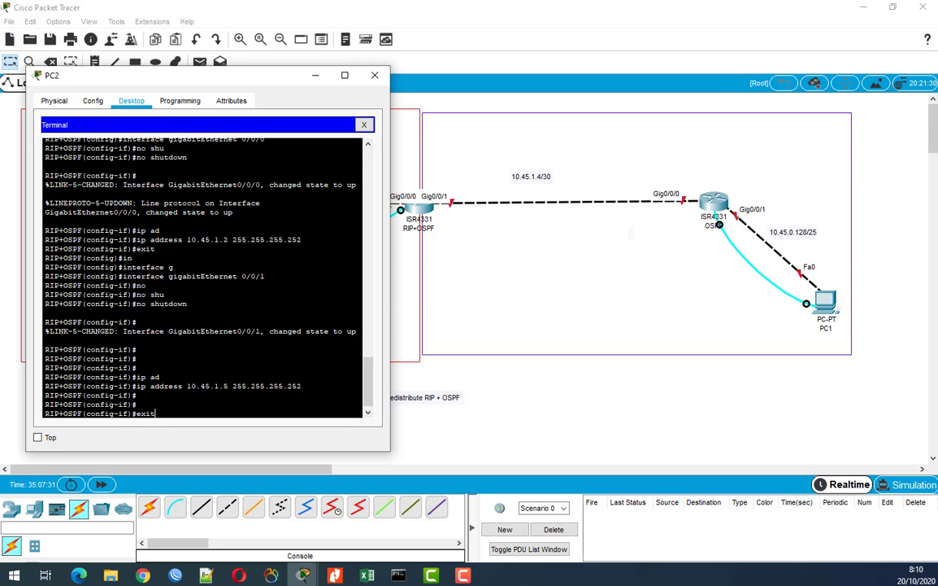
key(Return)
key(Return)
key(Return)
- Enter RIP routing configuration with router rip on the RIP+OSPF router
text(rio)
key(Return)
text(r)
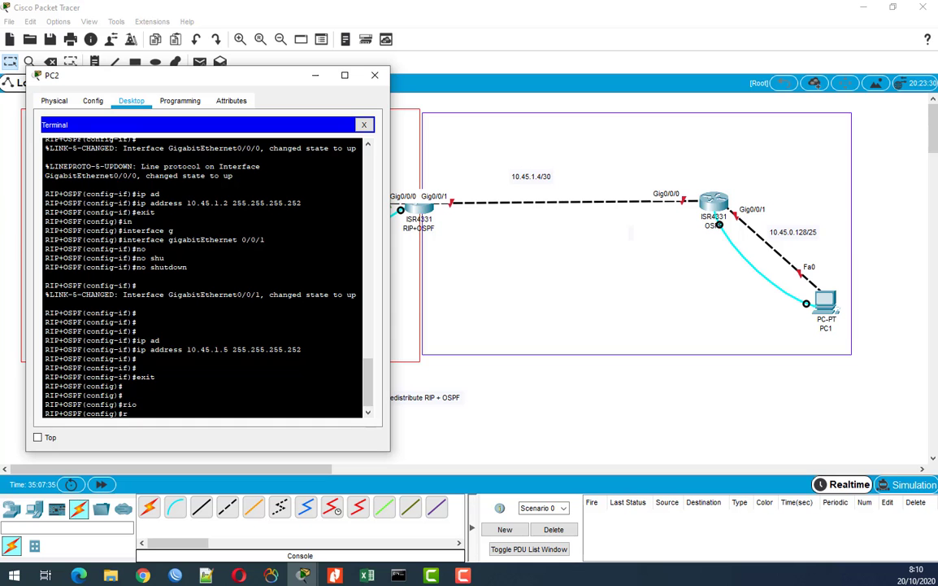
text(rou)
key(Tab)
text(rip)
key(Tab)
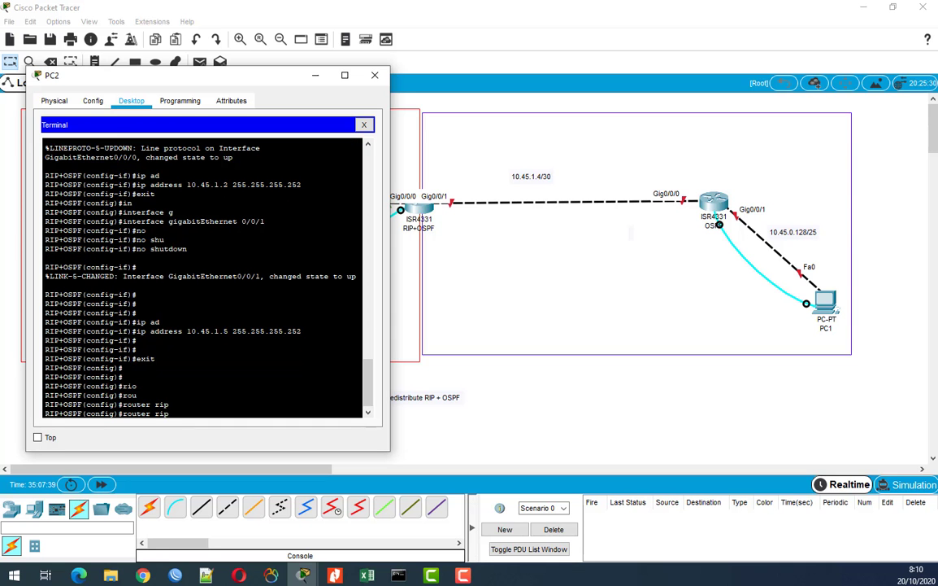
key(Return)
- Set RIP to version 2 and disable automatic summarization with no auto-summary
text(ve)
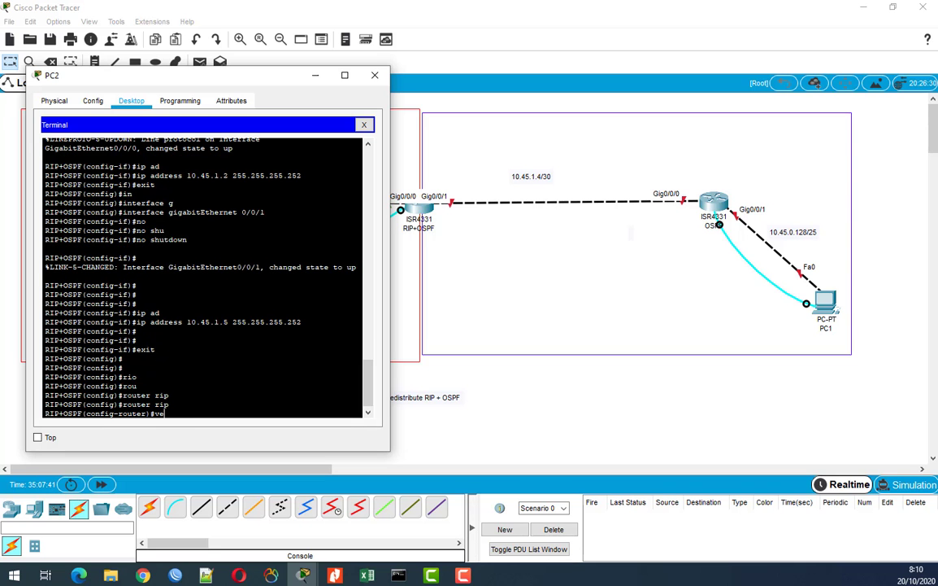
text(r)
key(Tab)
text(2)
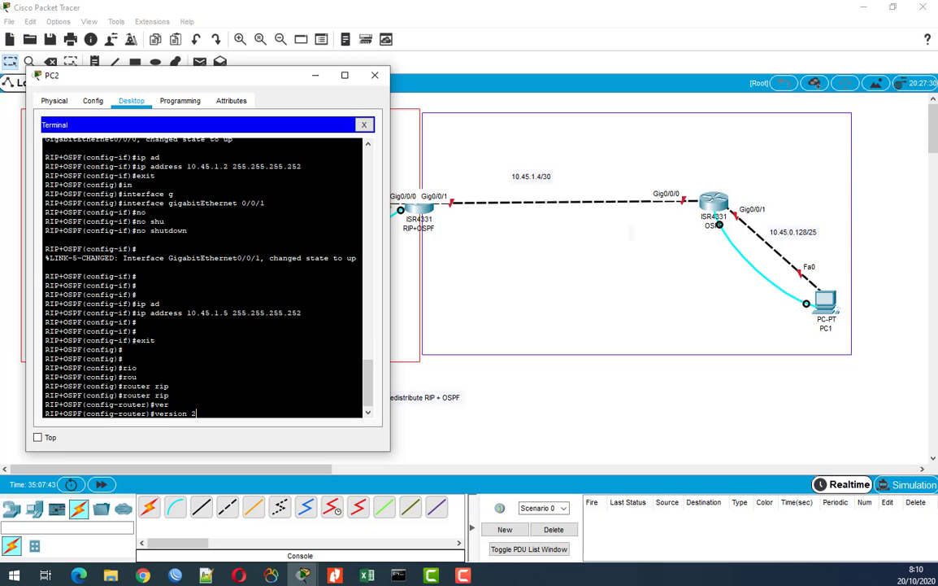
key(Return)
text(no au)
key(Tab)
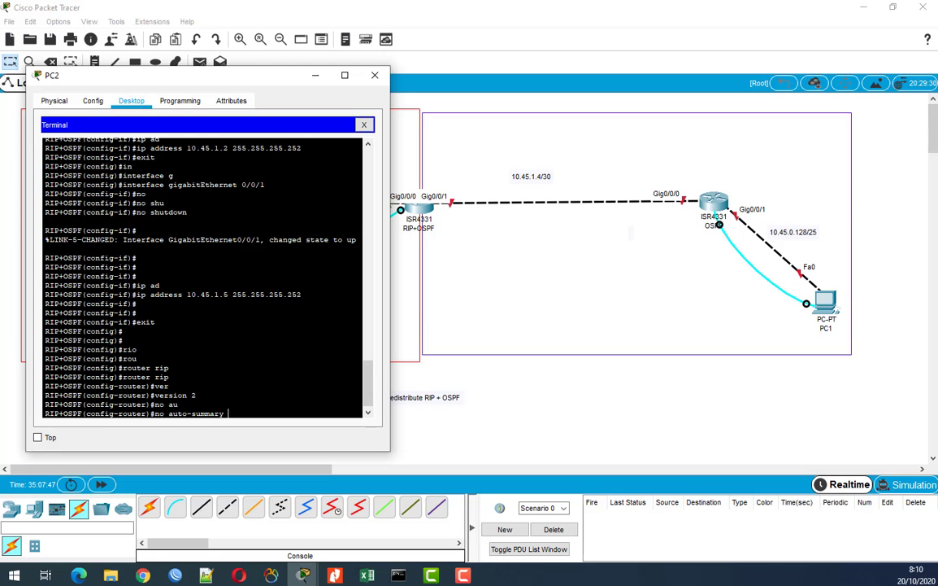
key(Return)
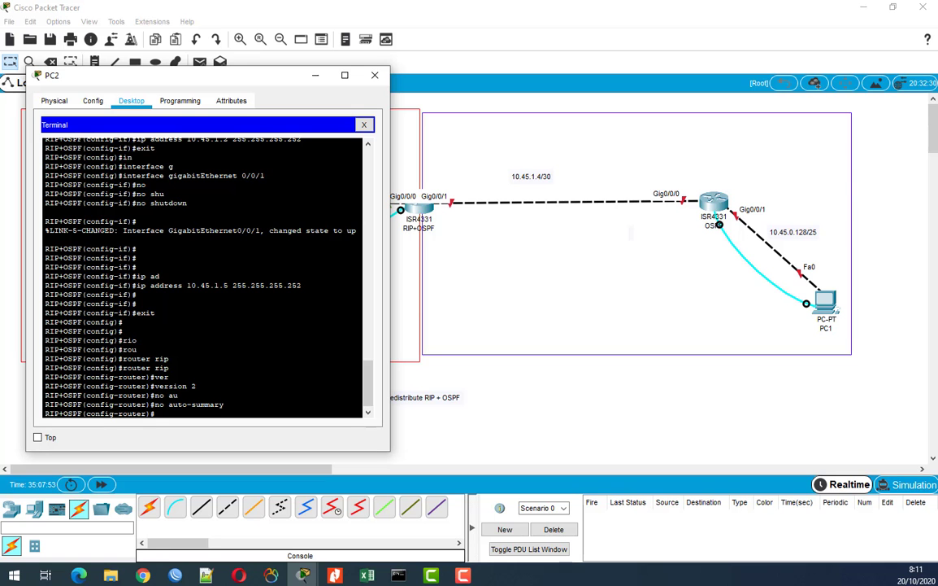
- Add networks 10.45.1.0 and 10.45.1.4 to the RIP routing process
text(net)
key(Tab)
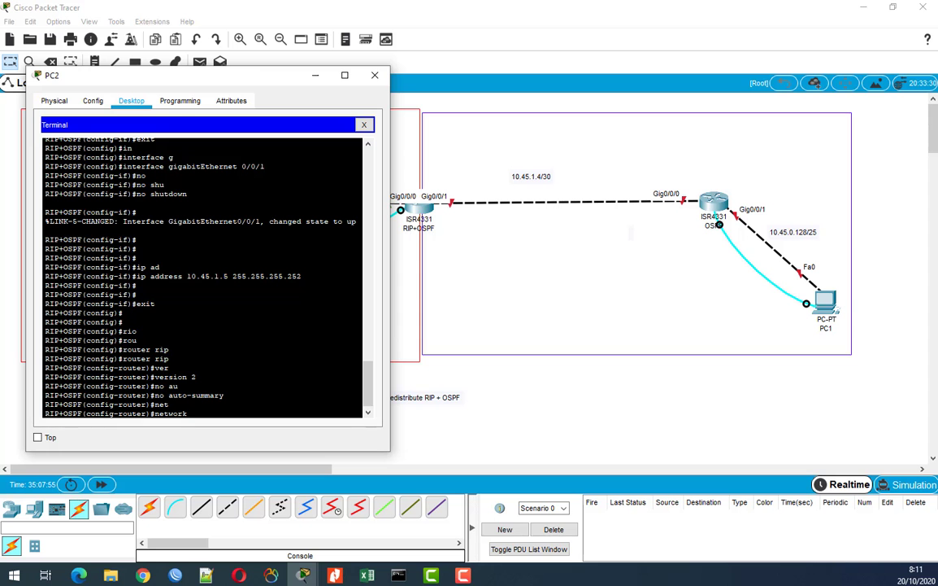
drag(258, 79, 295, 65)
text(10.45.1.0)
key(Return)
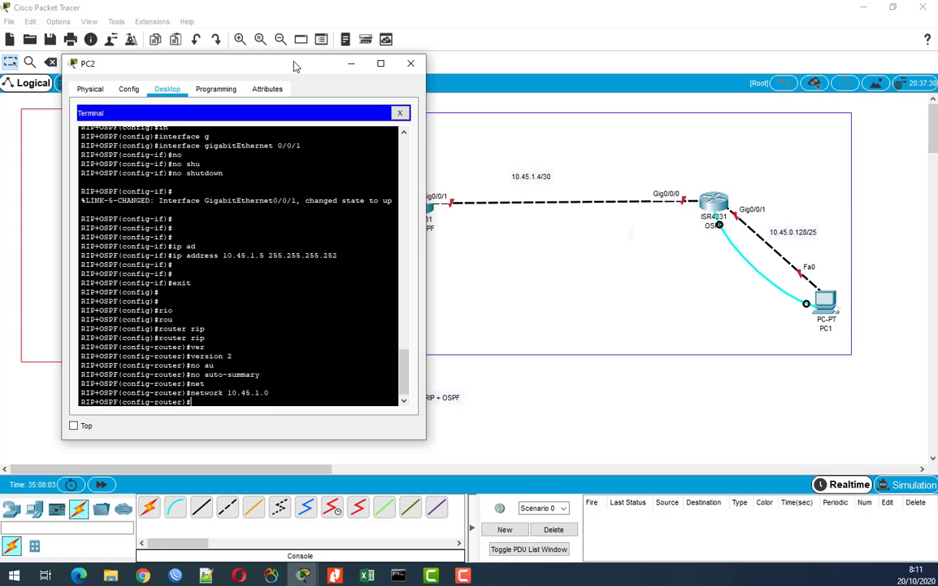
text(net)
key(Tab)
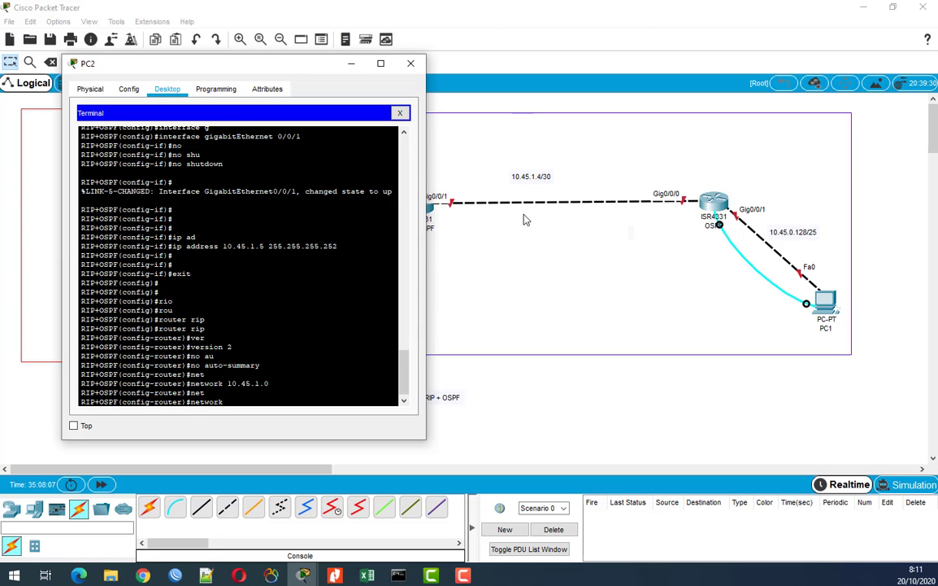
key(Up)
key(Return)
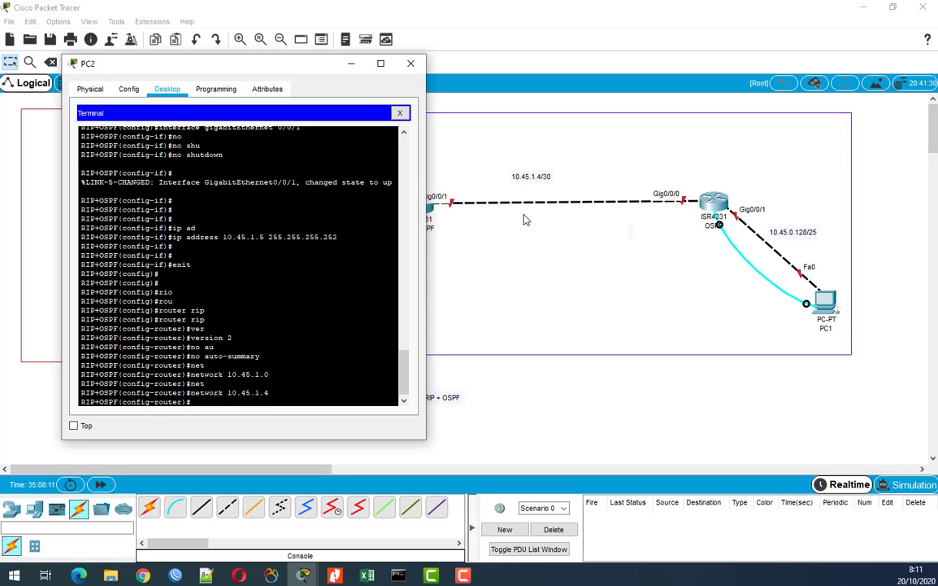
- Exit RIP router configuration back to global configuration mode
key(Return)
key(Return)
text(ext)
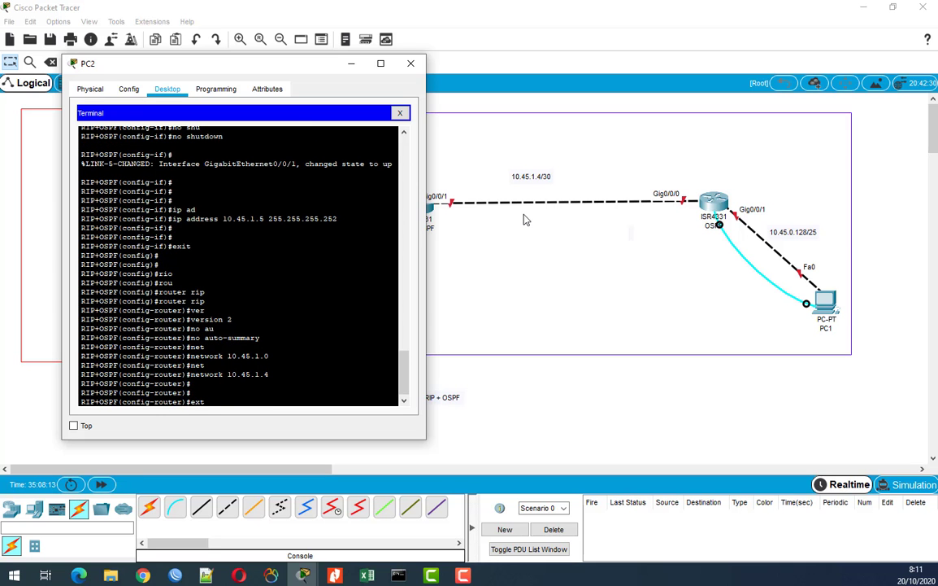
key(Return)
text(exit)
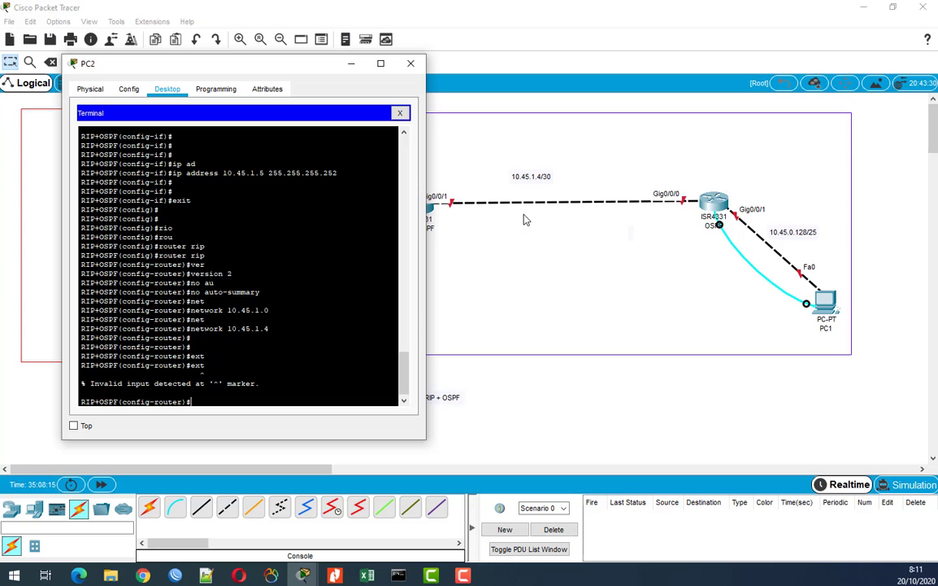
key(Return)
key(Return)
key(Return)
key(Return)
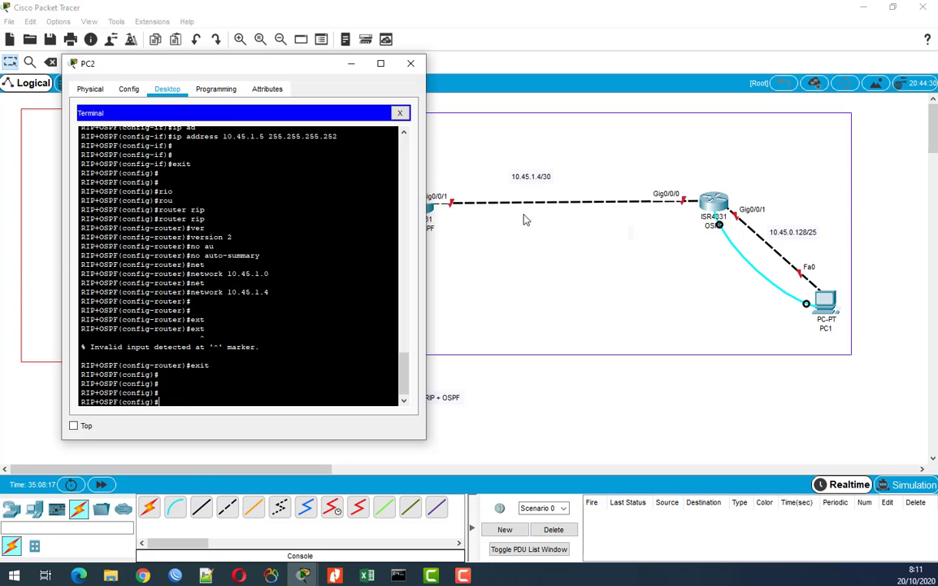
- Start OSPF routing configuration with process ID 1 using router ospf 1
drag(323, 63, 387, 54)
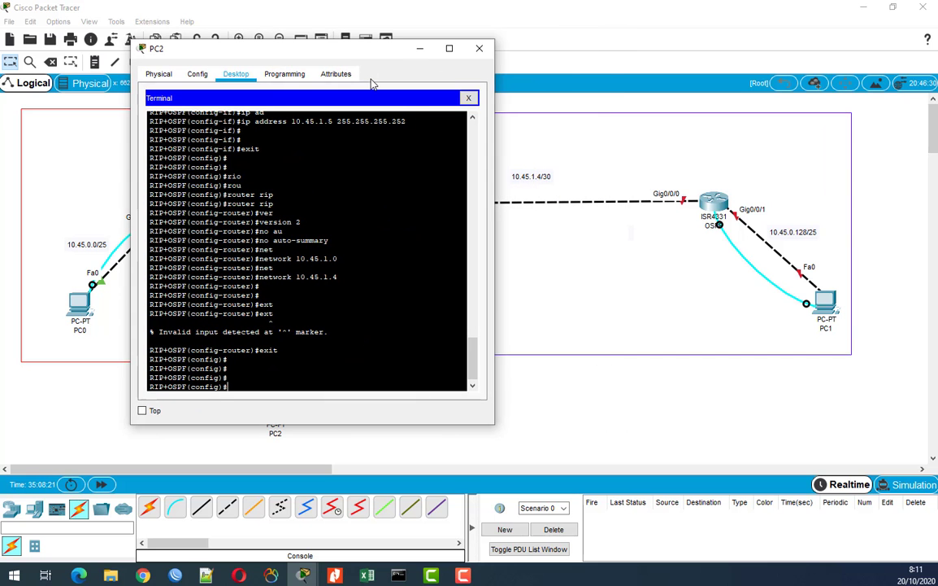
text(rou)
key(Tab)
text(o)
text(1)
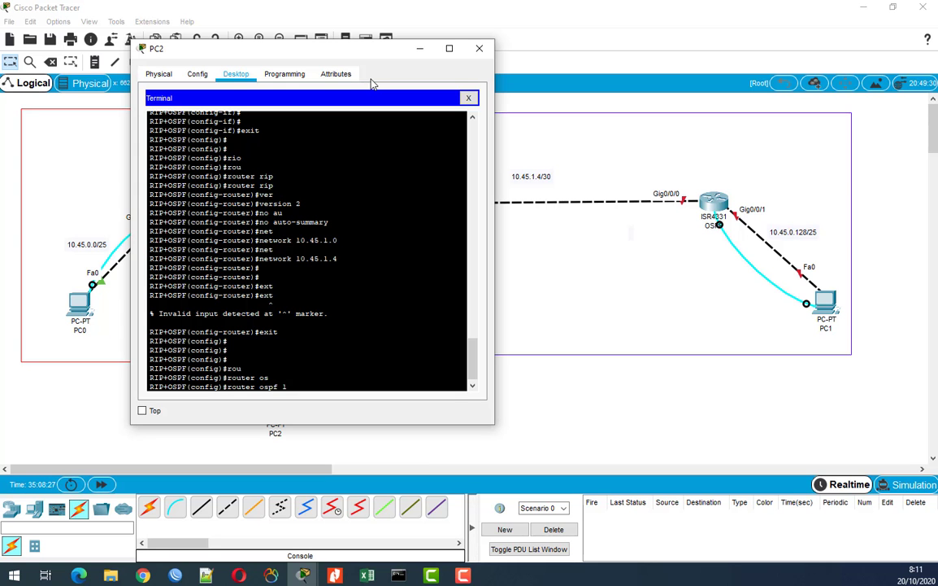
key(Return)
key(Return)
key(Return)
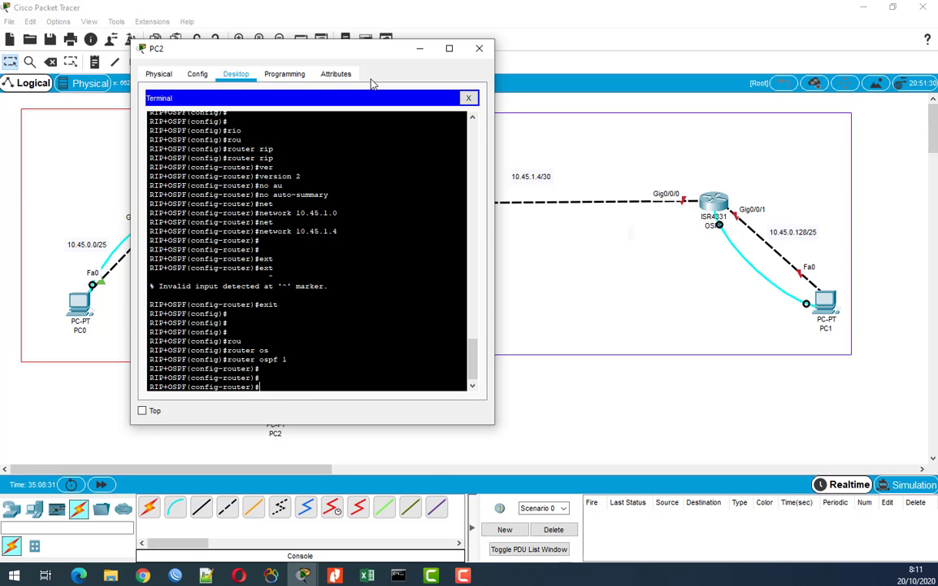
- Add network 10.45.1.0 with wildcard mask 0.0.0.3 in area 0 to the OSPF process
drag(321, 49, 242, 93)
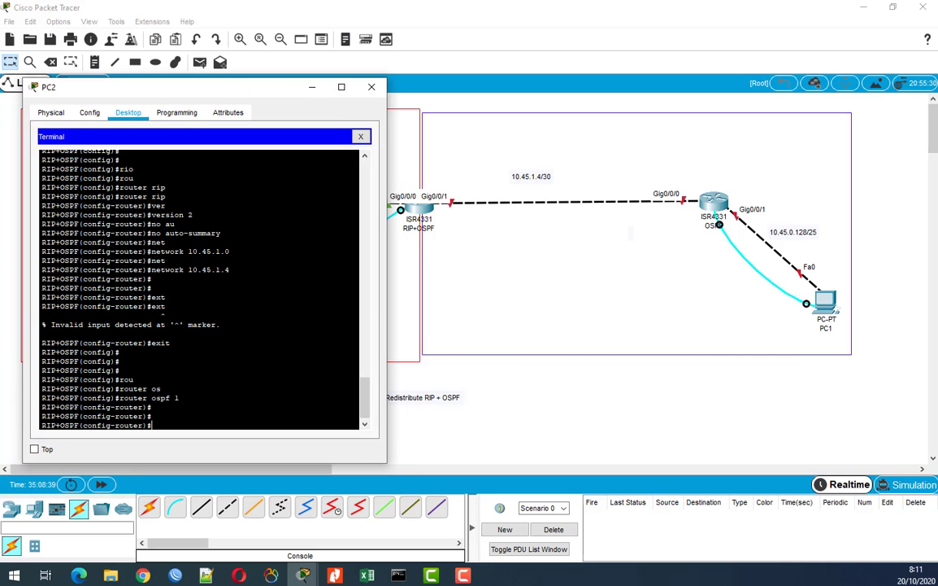
key(alt+Tab)
text(net)
key(Tab)
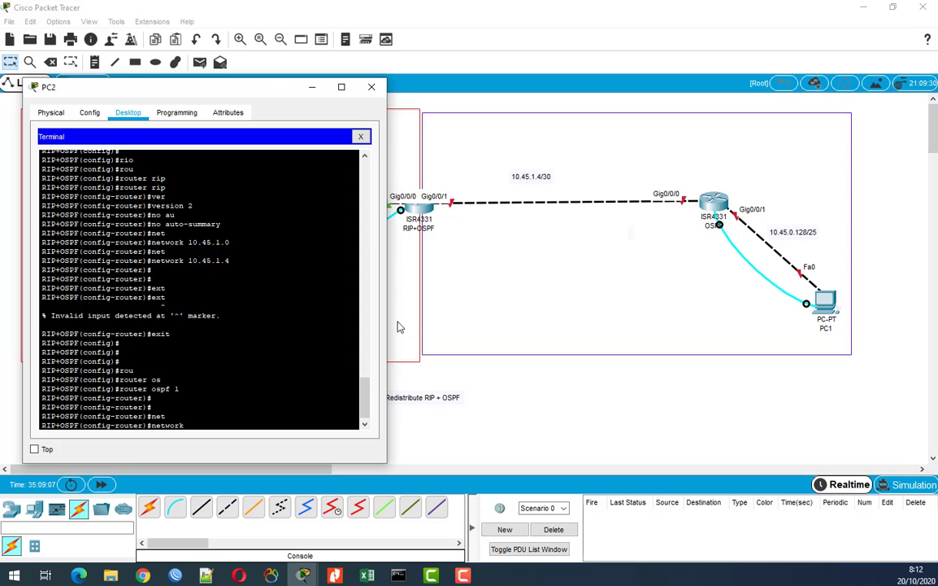
drag(273, 90, 305, 115)
text(10.45.1.0)
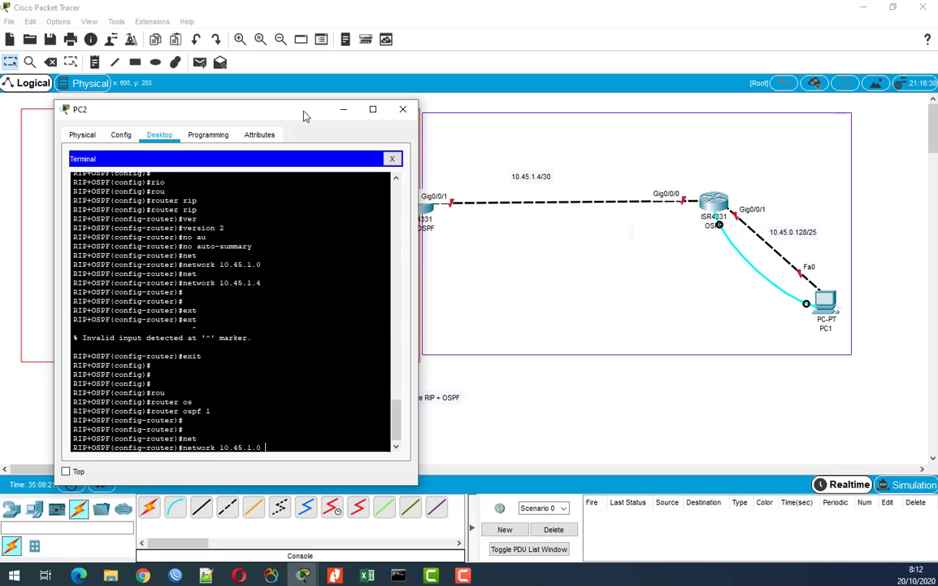
text(0.0.0.3)
key(Return)
key(Up)
text(ar)
key(Tab)
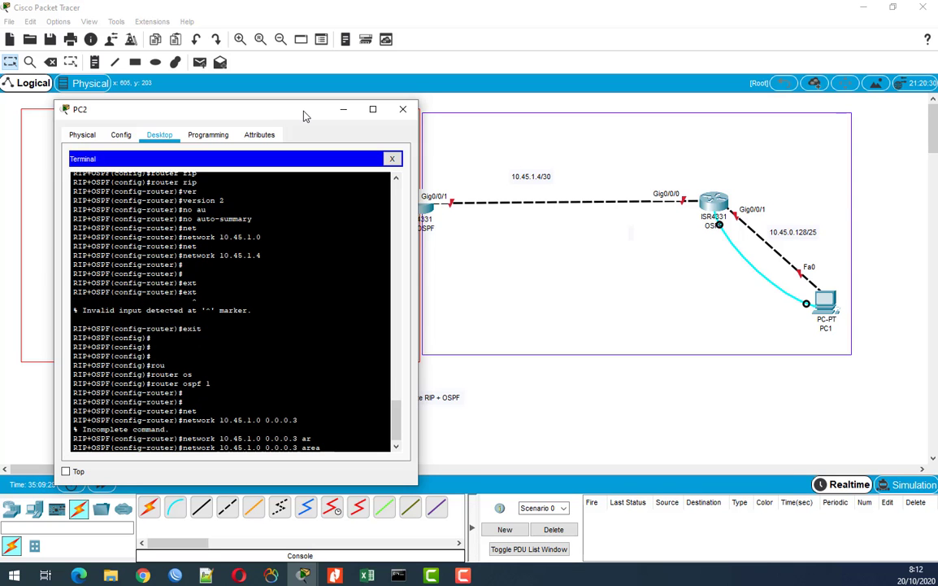
key(Tab)
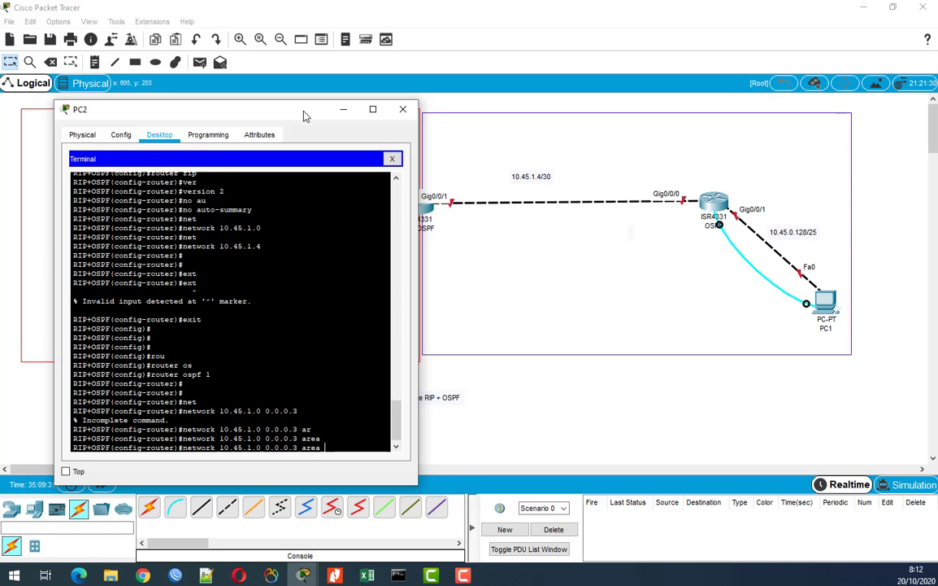
text(0)
key(Tab)
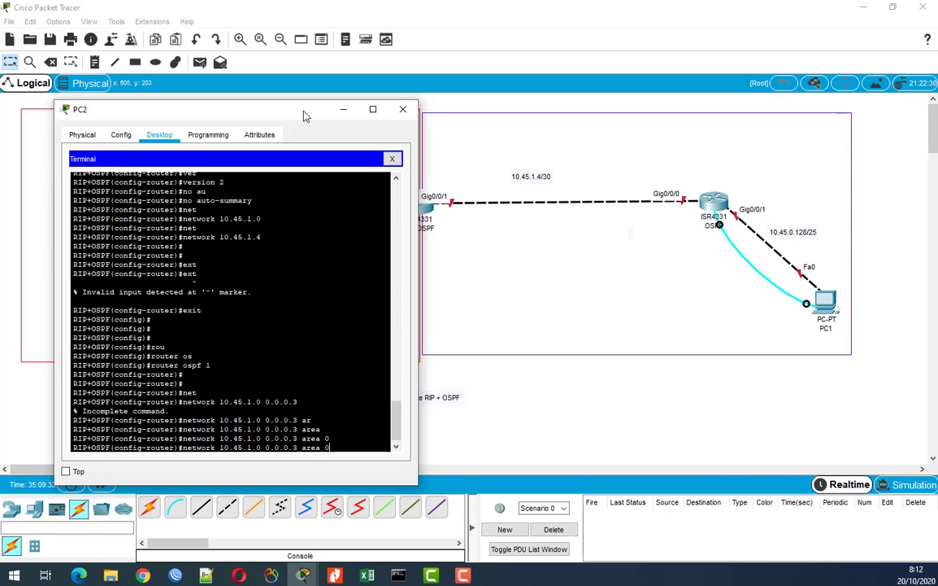
key(Tab)
- Add network 10.45.1.4 with wildcard mask 0.0.0.3 in area 0 to the OSPF process
key(Left)
key(Left)
key(Left)
key(Left)
key(Left)
key(Left)
key(Left)
key(Left)
key(Left)
key(Left)
key(Left)
key(Left)
key(Left)
key(Left)
key(BackSpace)
text(4)
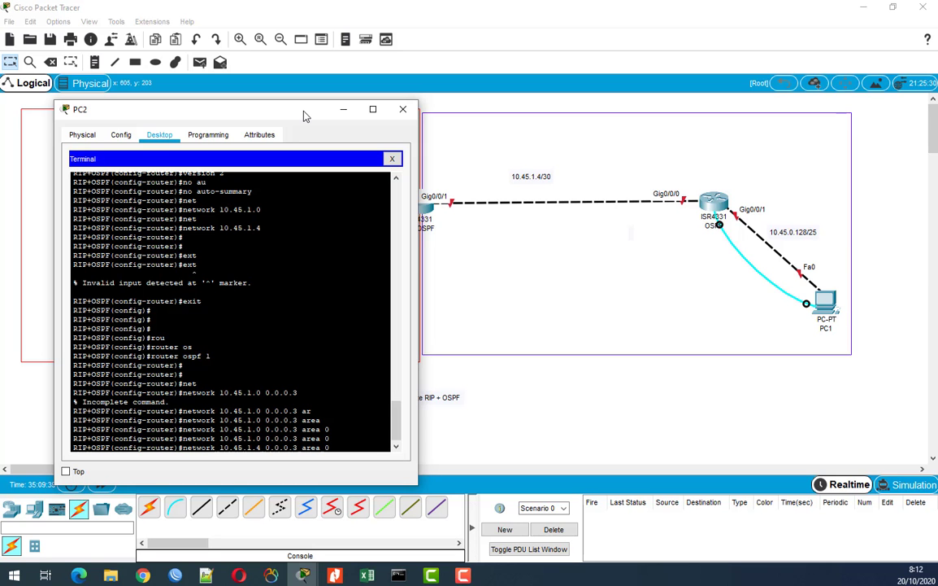
key(Return)
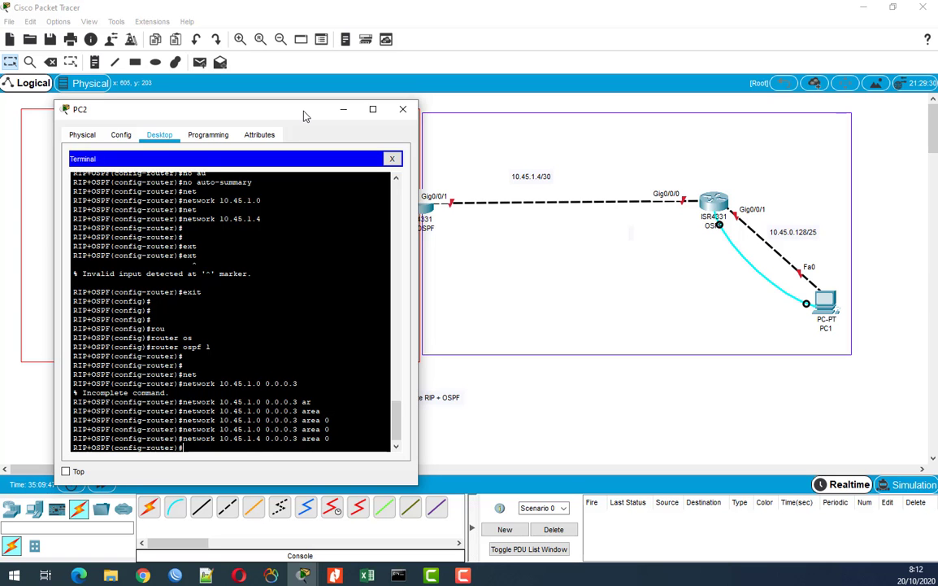
- Exit OSPF router configuration and global configuration to return to privileged EXEC mode
text(xit)
key(Return)
key(Return)
key(Return)
text(exit)
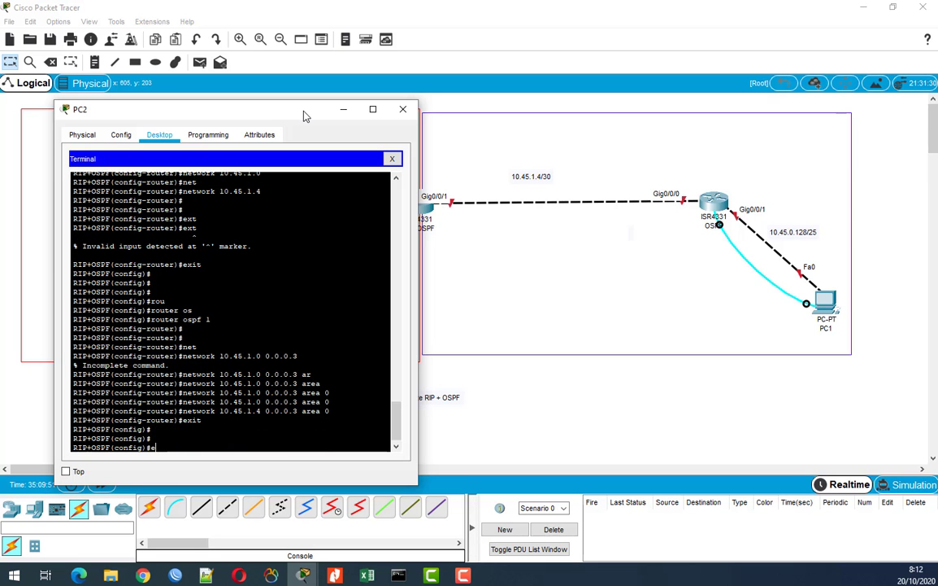
key(Return)
key(Return)
key(Return)
key(Return)
key(Return)
key(Return)
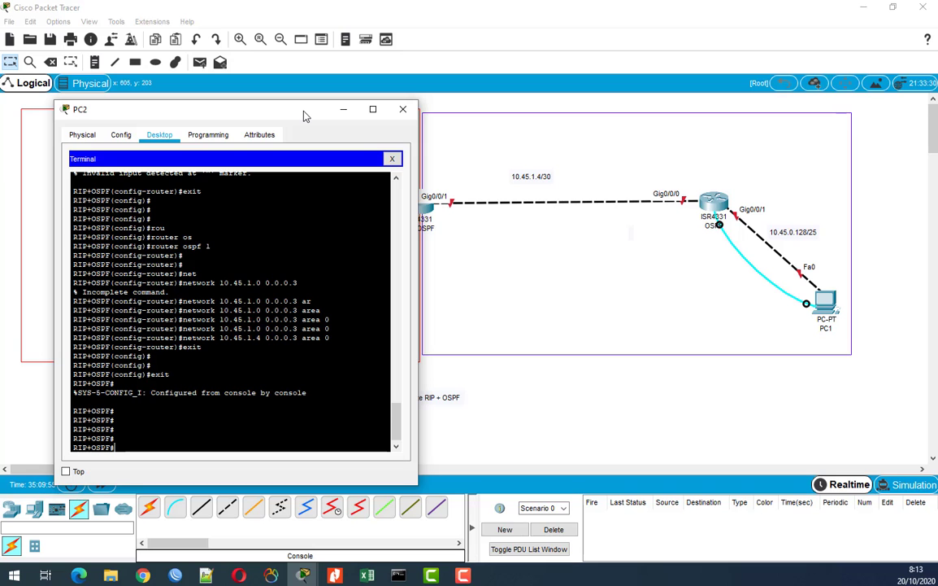
- Display the RIP+OSPF router's routing table with show ip route
text(ip rou)
key(Return)
text(sho)
key(Tab)
text(ip )
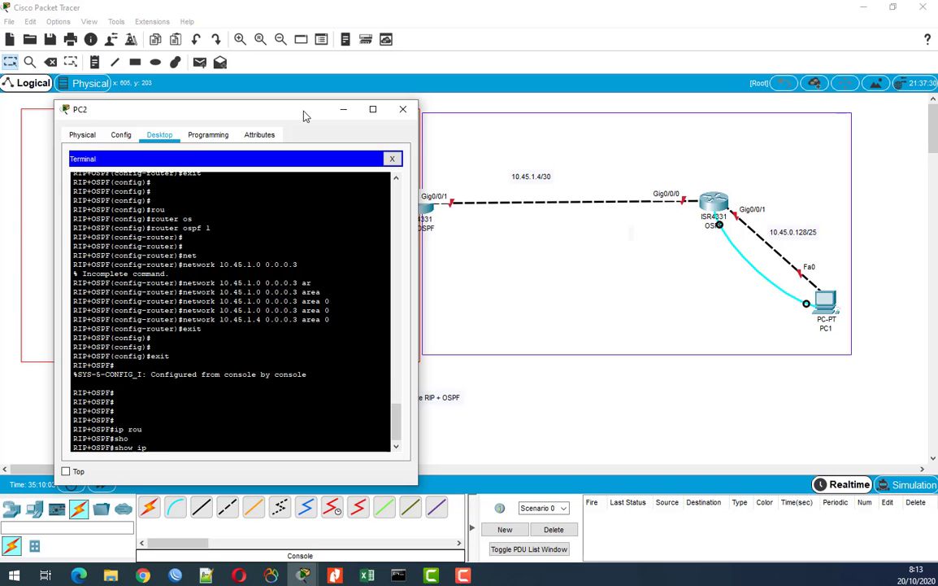
text(rou)
key(Tab)
key(Return)
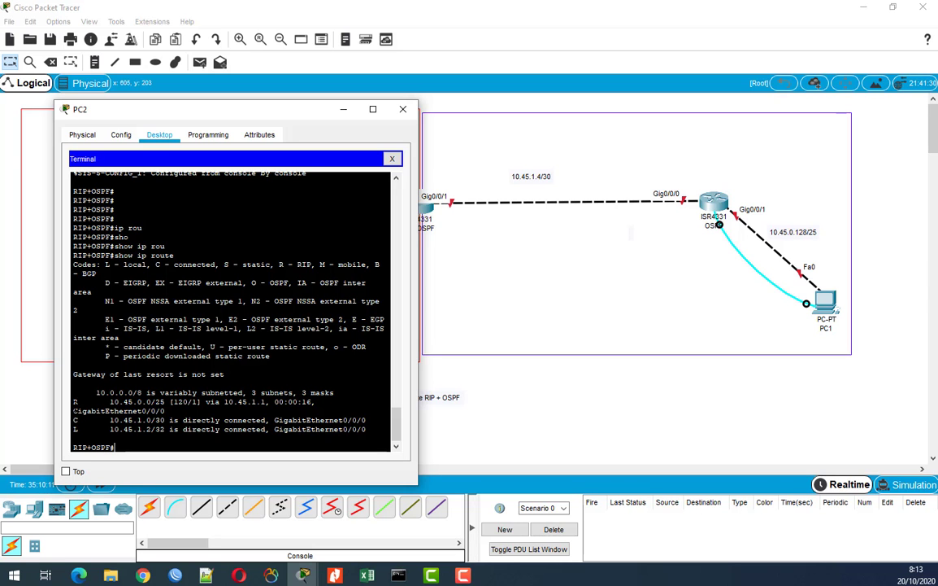
- Examine the RIP-learned route entry and its prefix length in the RIP+OSPF router's routing table
mouse_move(73, 411)
mouse_down()
mouse_move(84, 410)
mouse_move(81, 401)
mouse_up()
drag(337, 392, 166, 411)
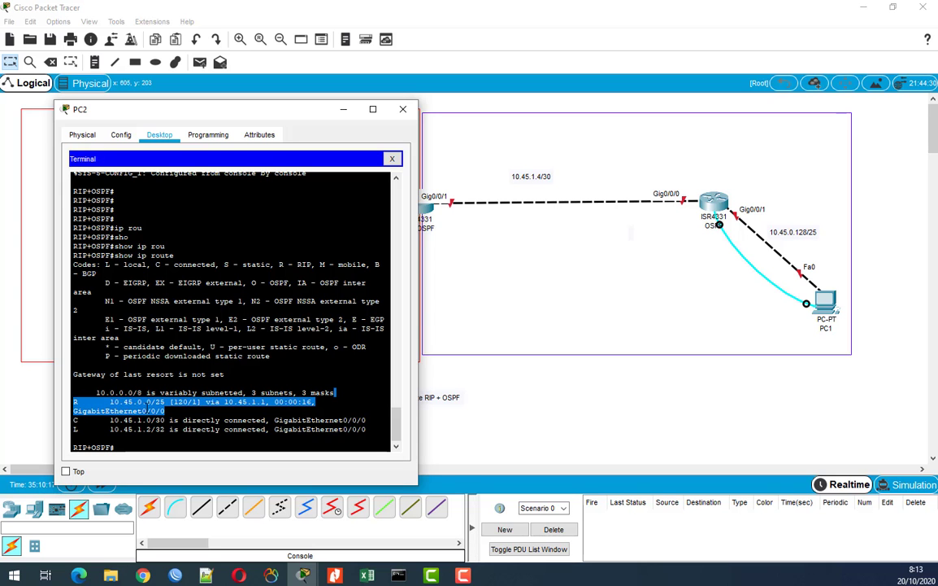
double_click(160, 401)
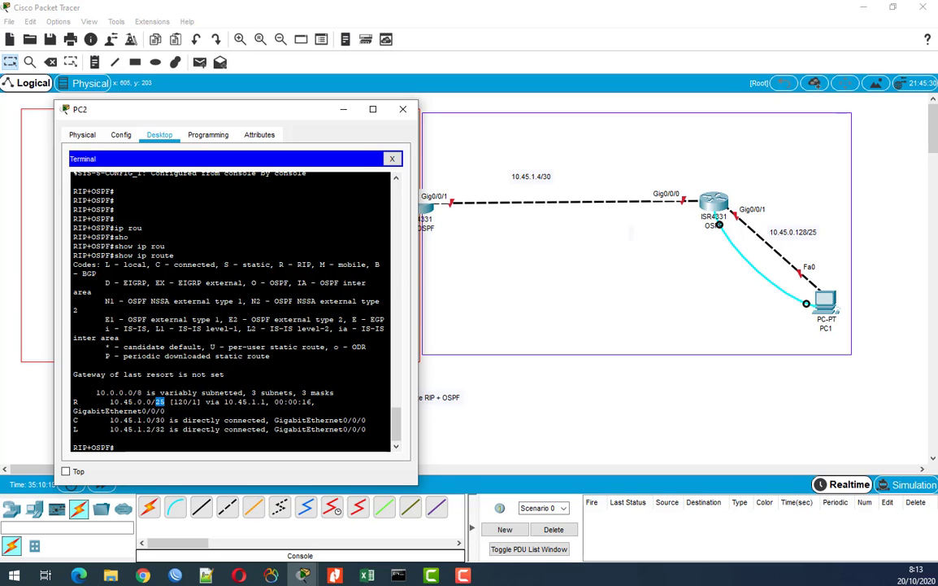
- Open a terminal session on PC1 with the default port settings and decline the router's initial configuration dialog
click(345, 111)
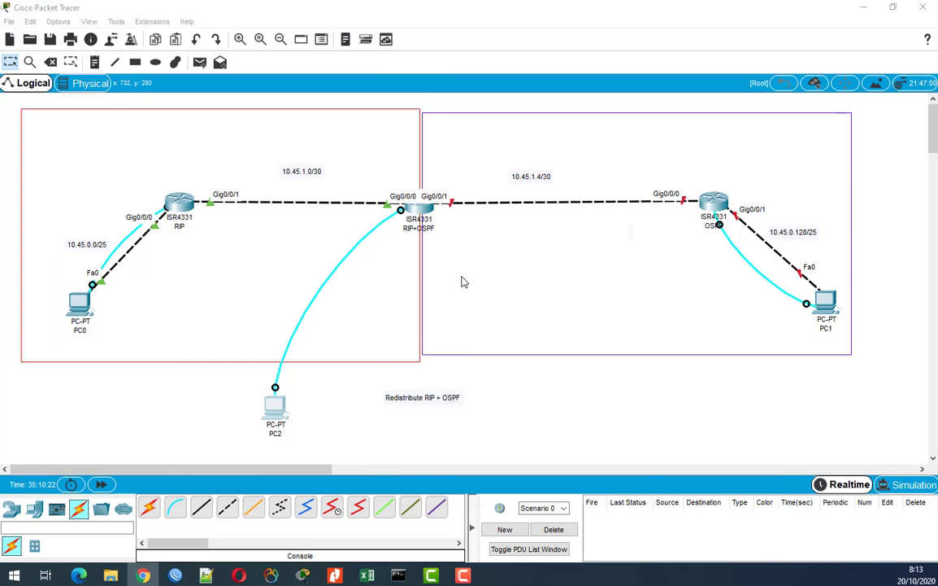
click(824, 310)
click(392, 128)
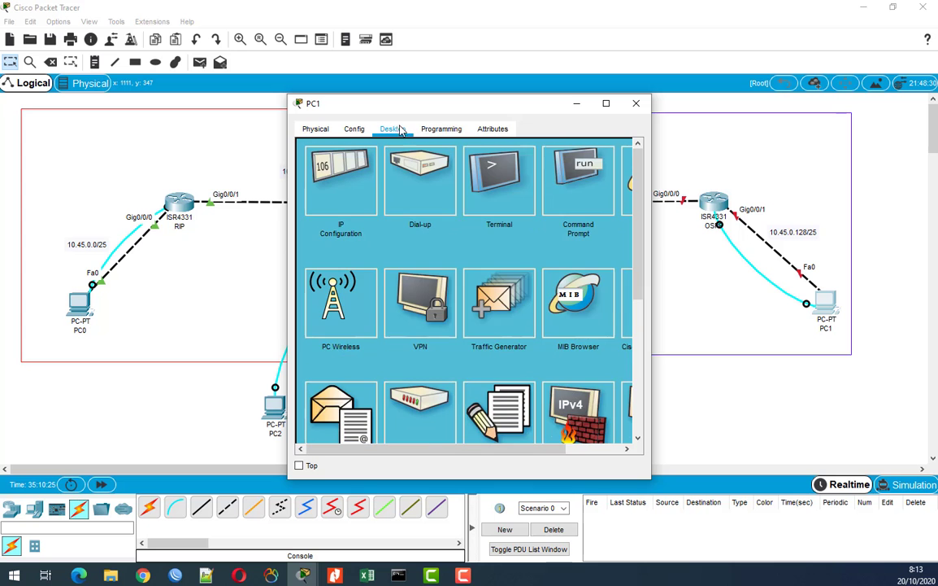
click(492, 175)
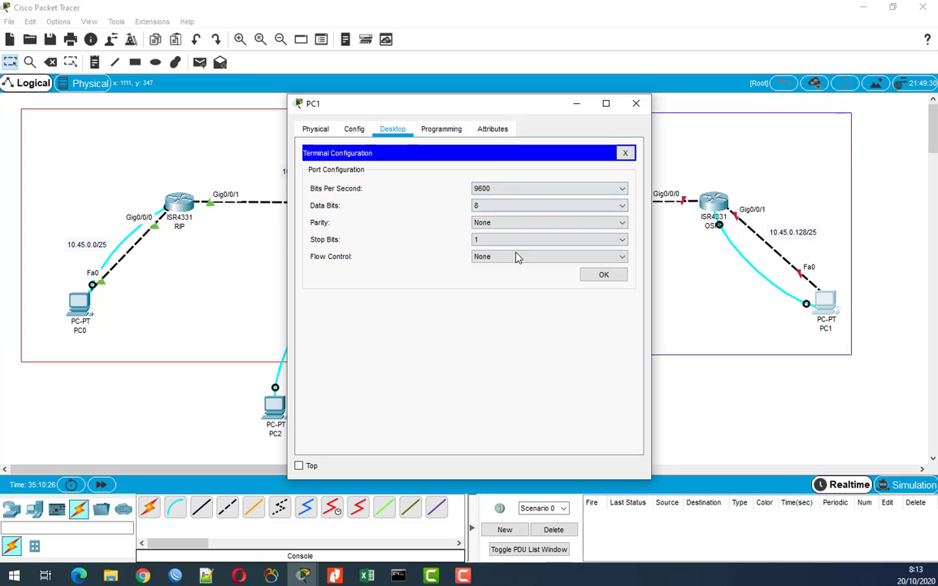
click(602, 275)
text(n)
key(Return)
key(Return)
key(Return)
key(Return)
key(Return)
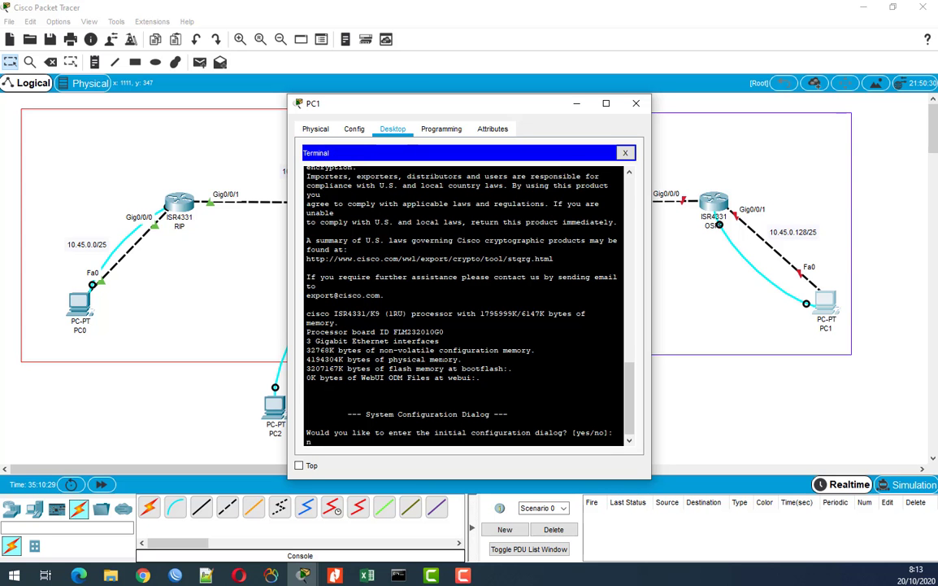
- Enter privileged EXEC mode and global configuration mode on the router connected to PC1
text(en)
key(Return)
key(Return)
key(Return)
key(Return)
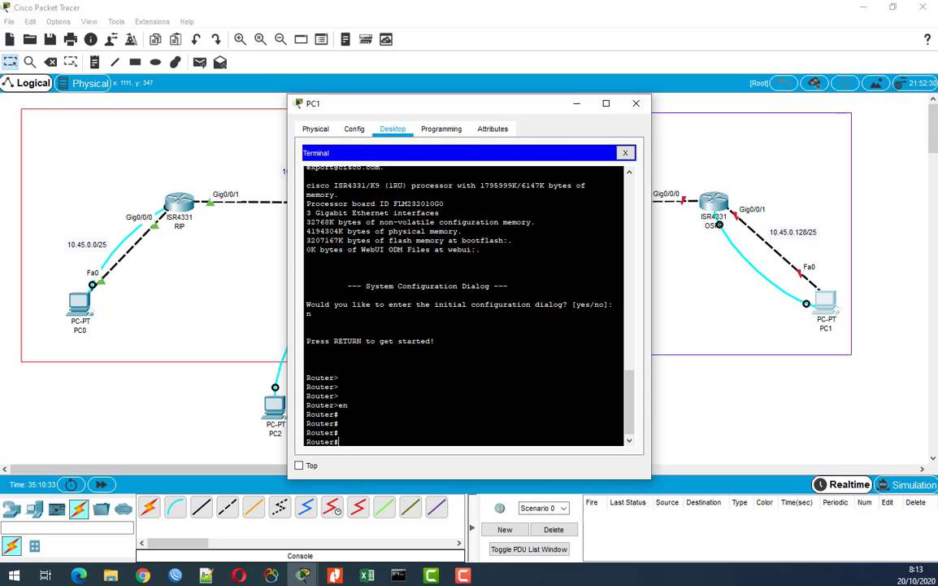
drag(478, 109, 263, 69)
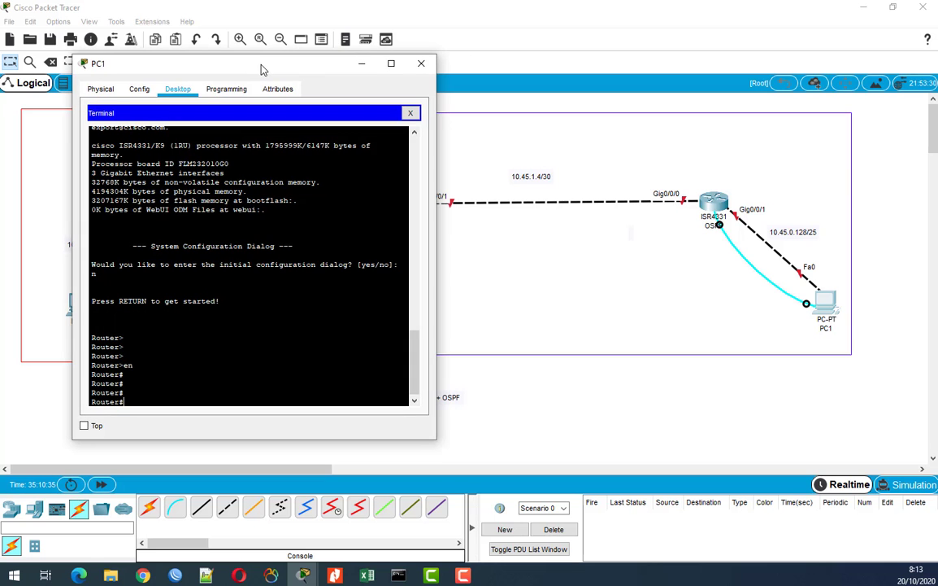
text(conf)
key(Tab)
text(ter)
key(Tab)
key(Return)
key(Return)
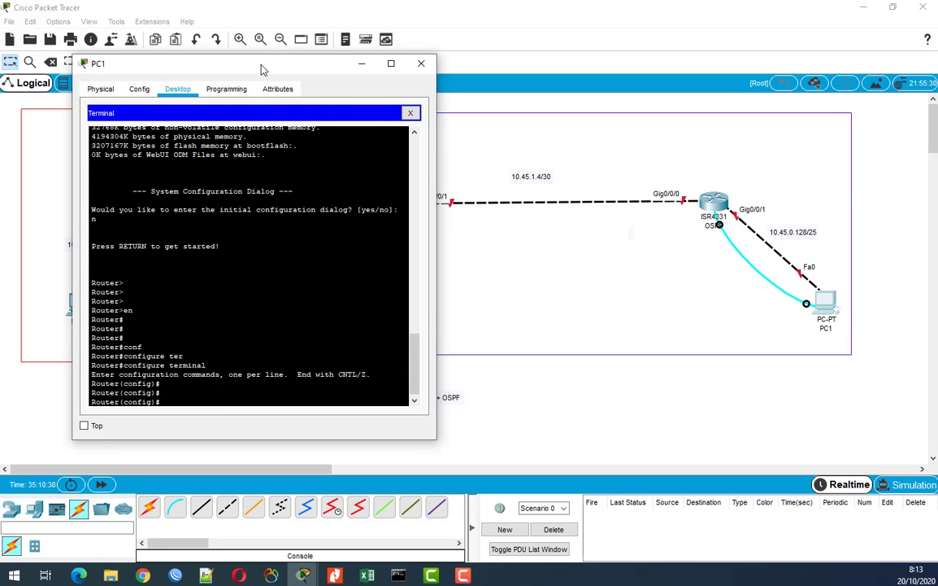
- Set the router's hostname to OSPF
text(host)
key(Tab)
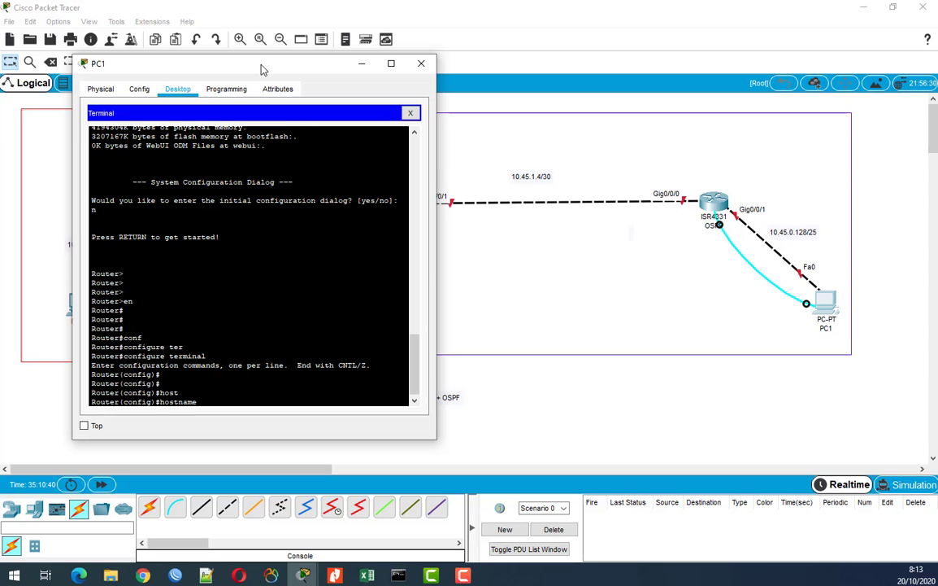
text(OSPF)
key(Return)
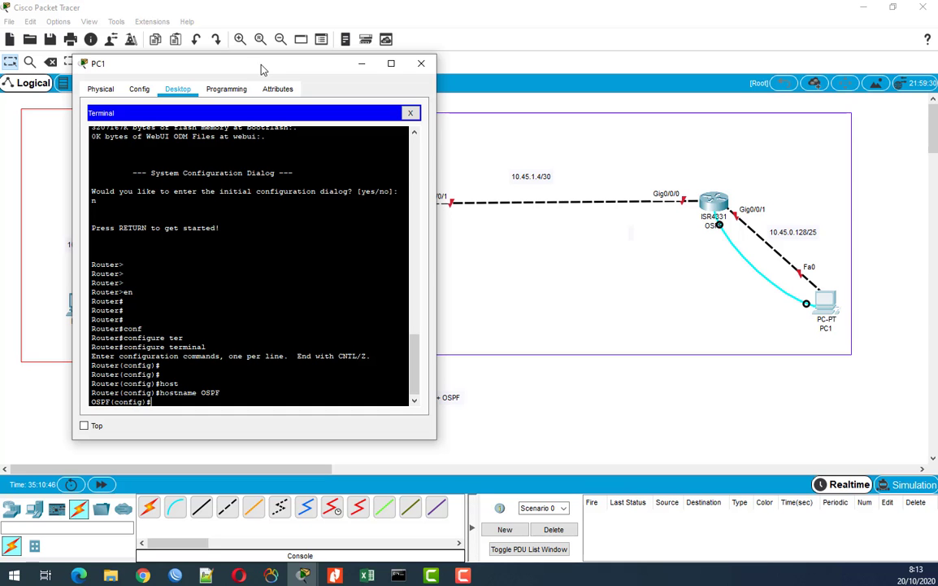
- Enable interface GigabitEthernet 0/0/0 on the OSPF router with no shutdown
text(in)
key(Tab)
text(g)
key(Tab)
text(0/0/0)
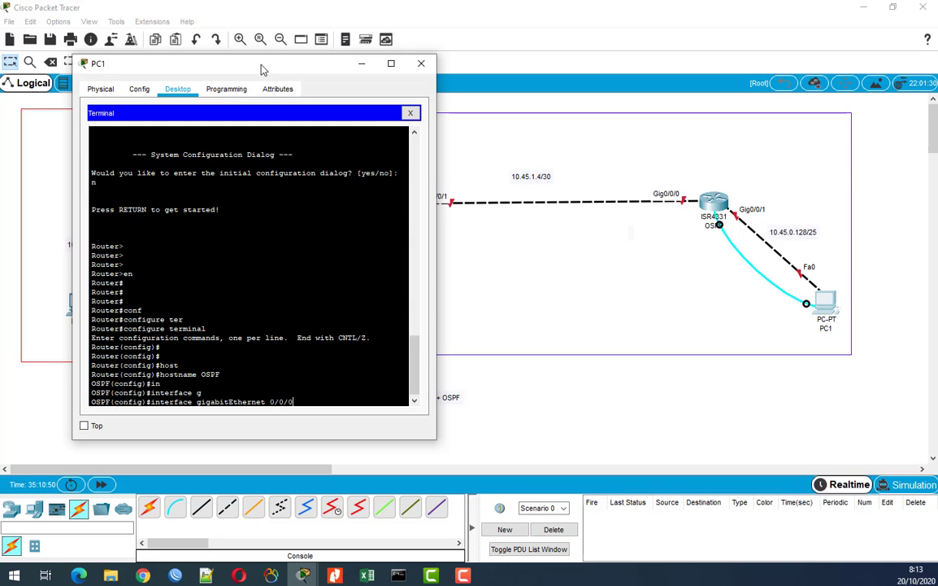
key(Return)
text(no sh)
key(Tab)
key(Return)
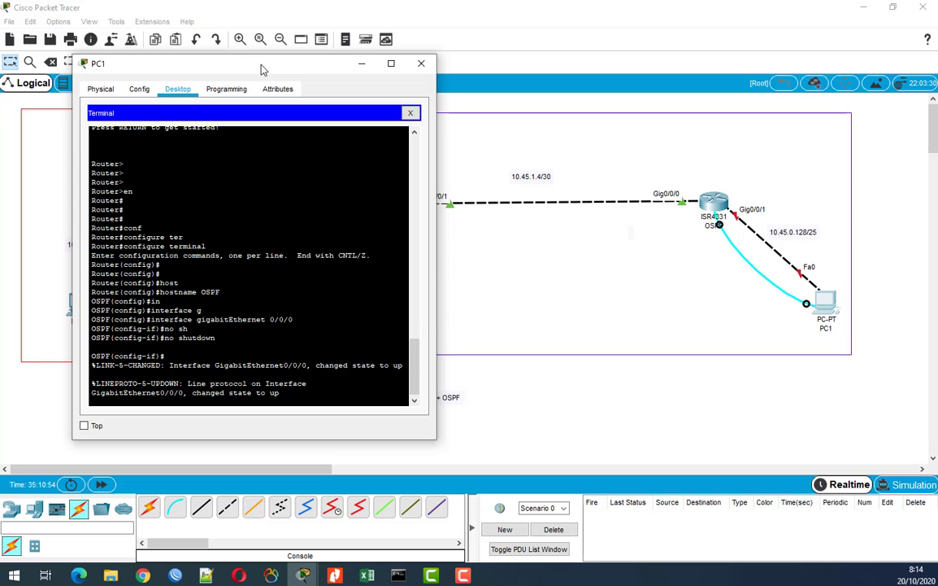
key(Return)
key(Return)
- Assign IP address 10.45.1.6 with mask 255.255.255.252 to GigabitEthernet 0/0/0 and exit interface configuration
text(ip ad)
key(Tab)
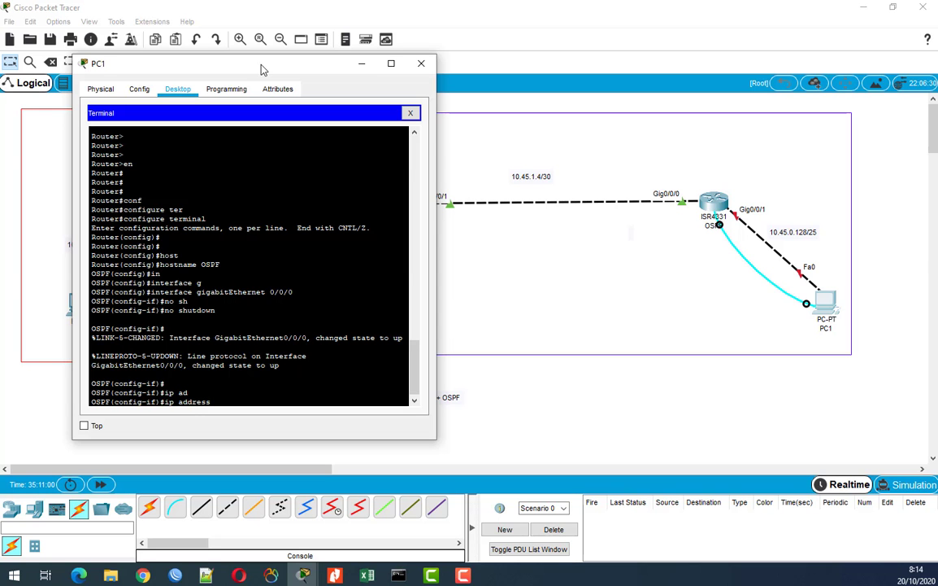
text(10.45.1.6 255.255.255.252)
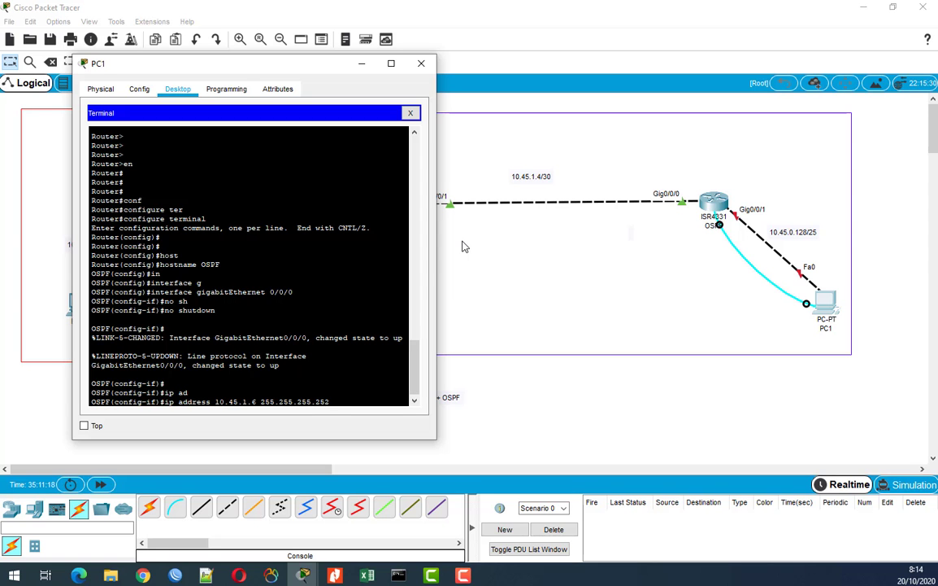
key(Return)
key(Return)
key(Return)
text(exit)
key(Return)
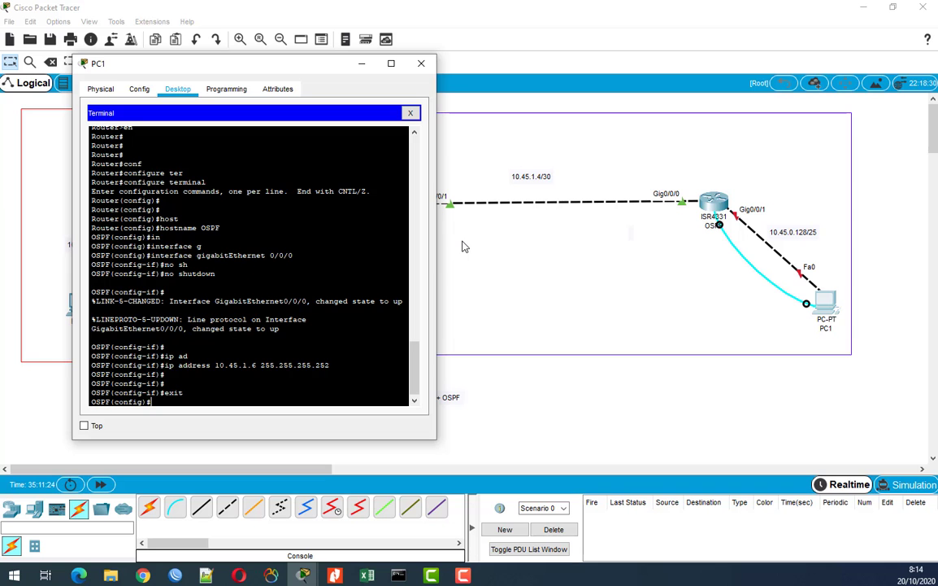
- Enter interface configuration for GigabitEthernet 0/0/1 on the OSPF router
text(in)
key(Tab)
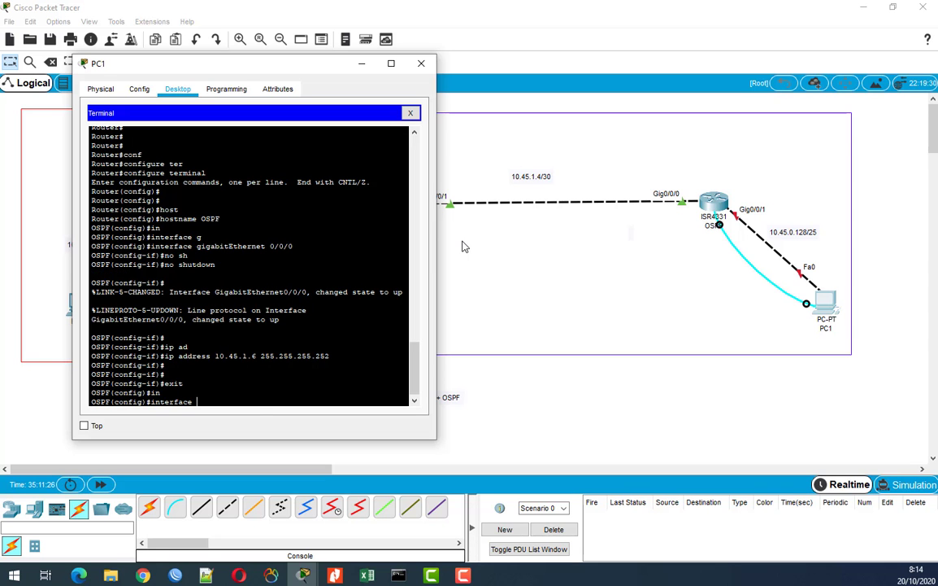
text(g)
key(Tab)
text(0/0/1)
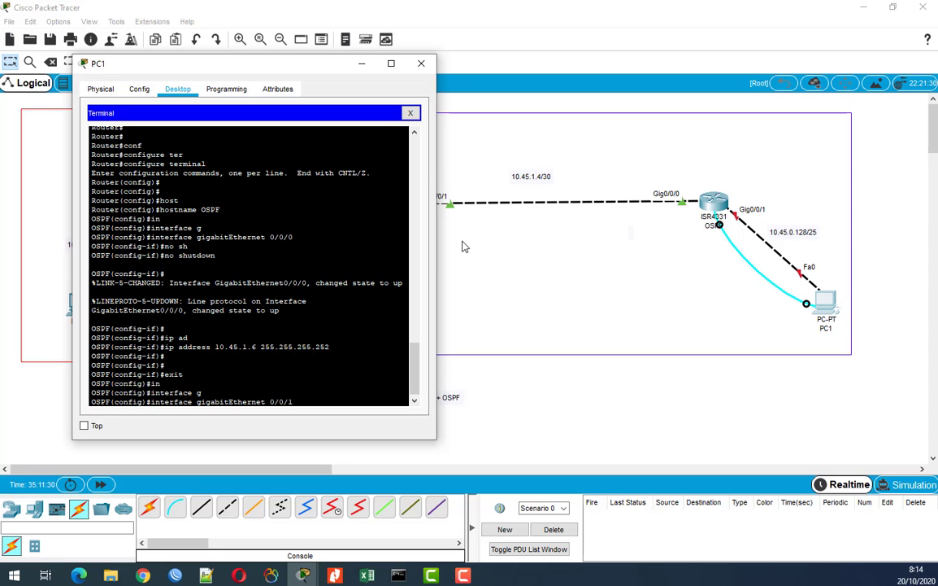
key(Return)
text(mo sh)
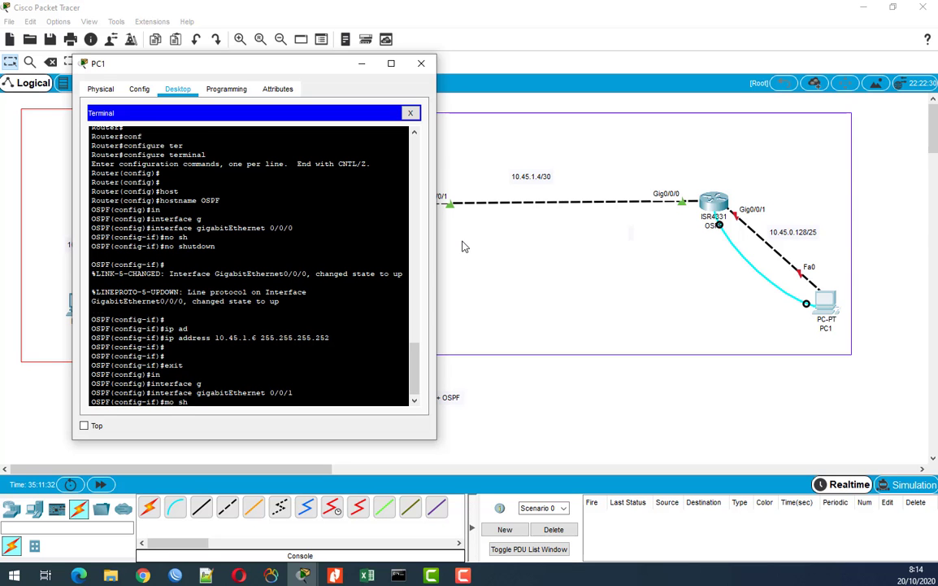
key(Tab)
key(BackSpace)
text(u)
key(Tab)
key(BackSpace)
key(BackSpace)
key(BackSpace)
key(BackSpace)
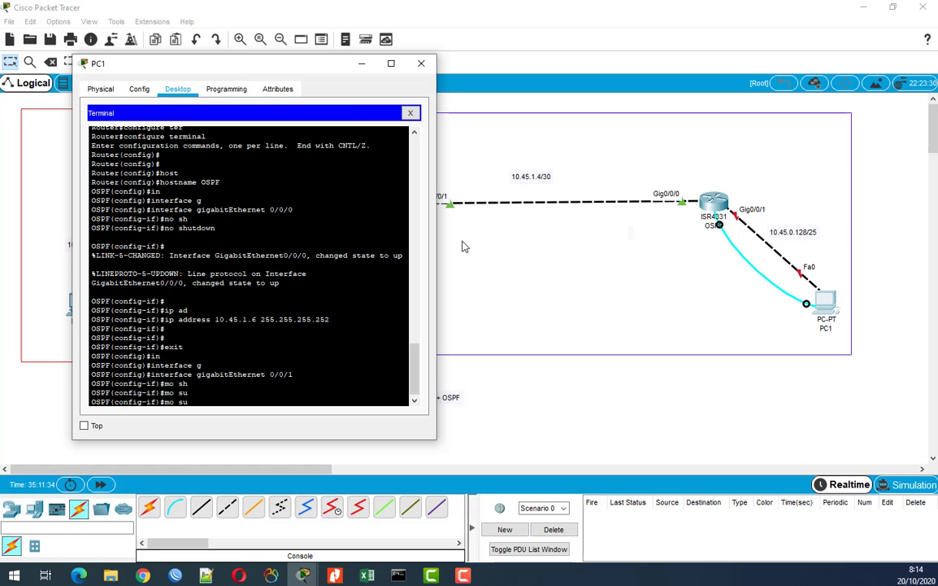
key(BackSpace)
- Enable interface GigabitEthernet 0/0/1 with no shutdown
text(no shu)
key(Tab)
key(Return)
key(Return)
key(Return)
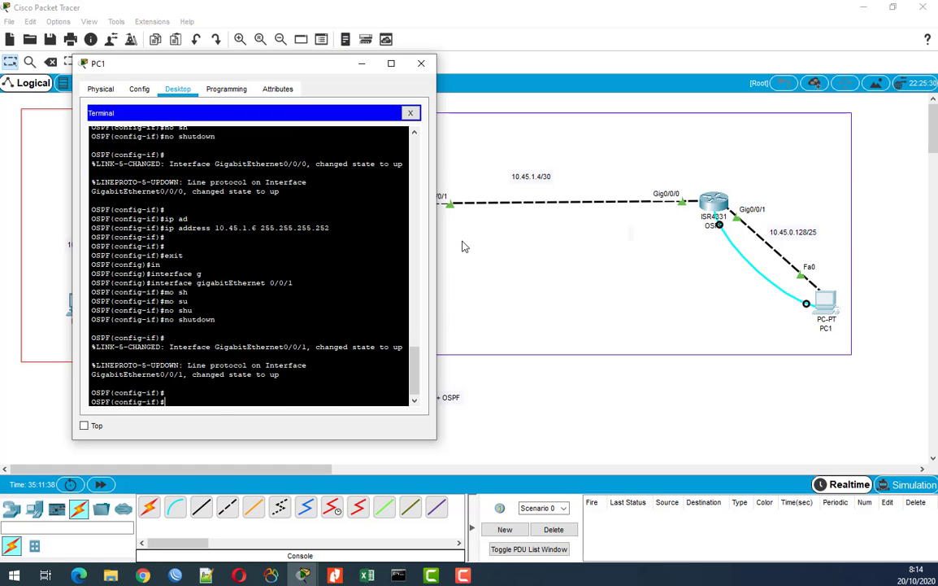
- Assign IP address 10.45.0.129 with mask 255.255.255.128 to GigabitEthernet 0/0/1 and exit interface configuration
text(ip ad)
key(Tab)
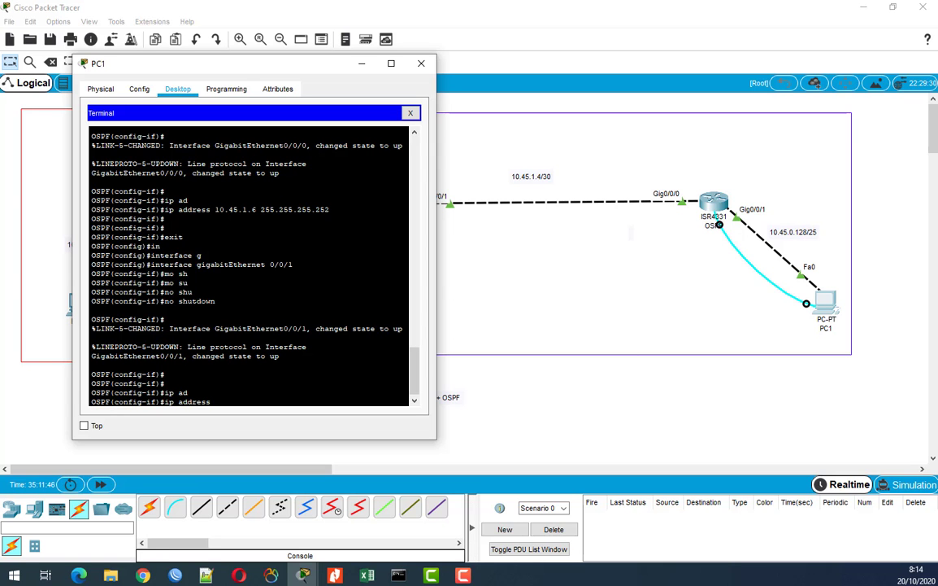
text(10.45.0.128)
text( 255.255.255.128)
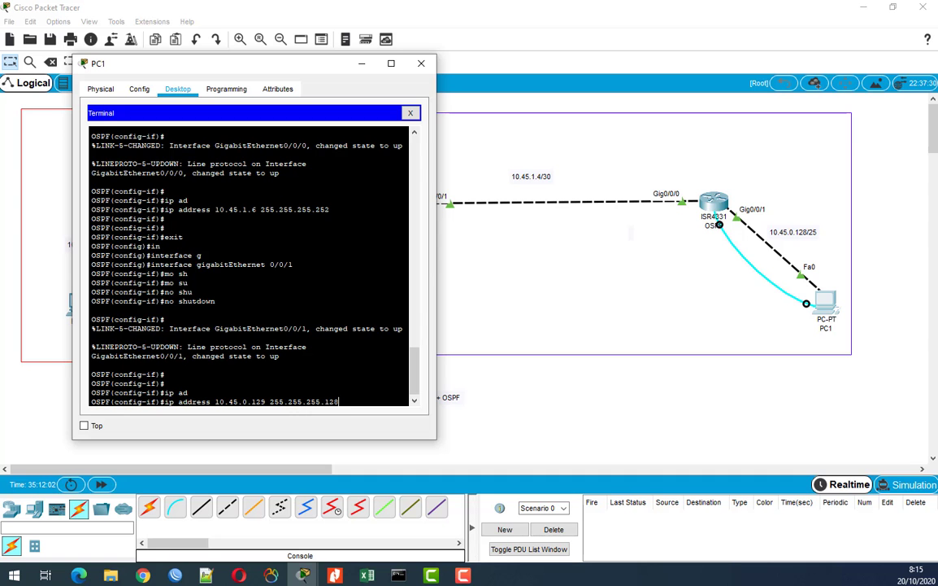
key(Return)
key(Return)
key(Return)
key(Return)
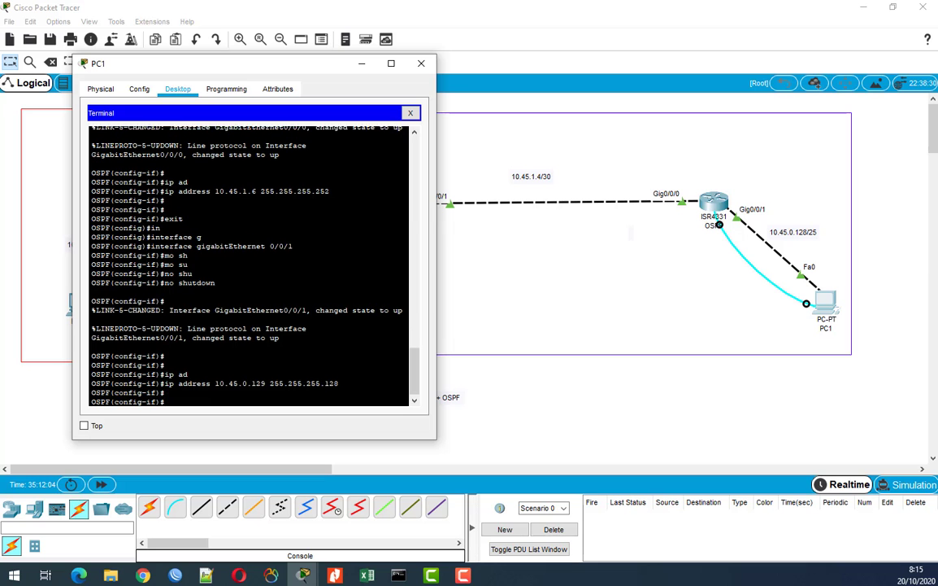
text(exi)
key(Tab)
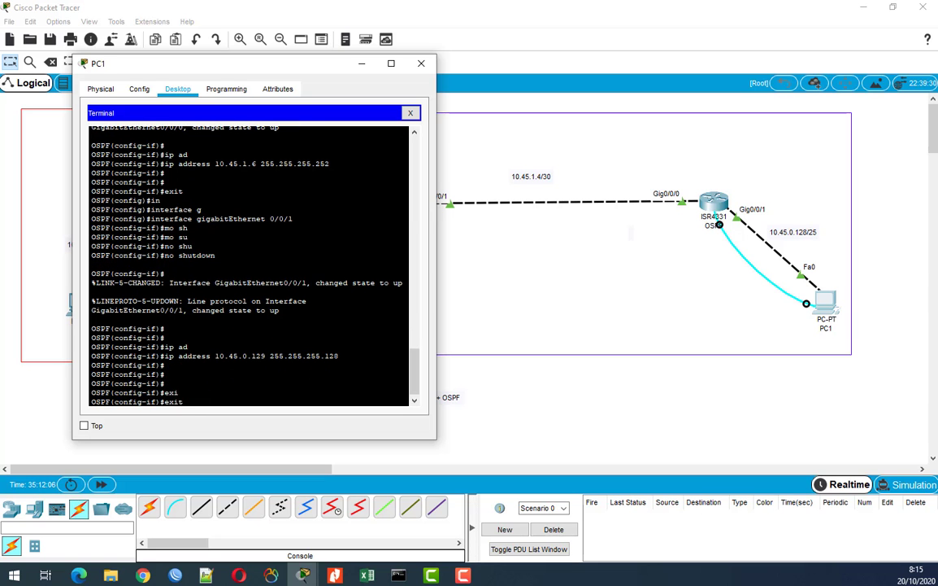
key(Return)
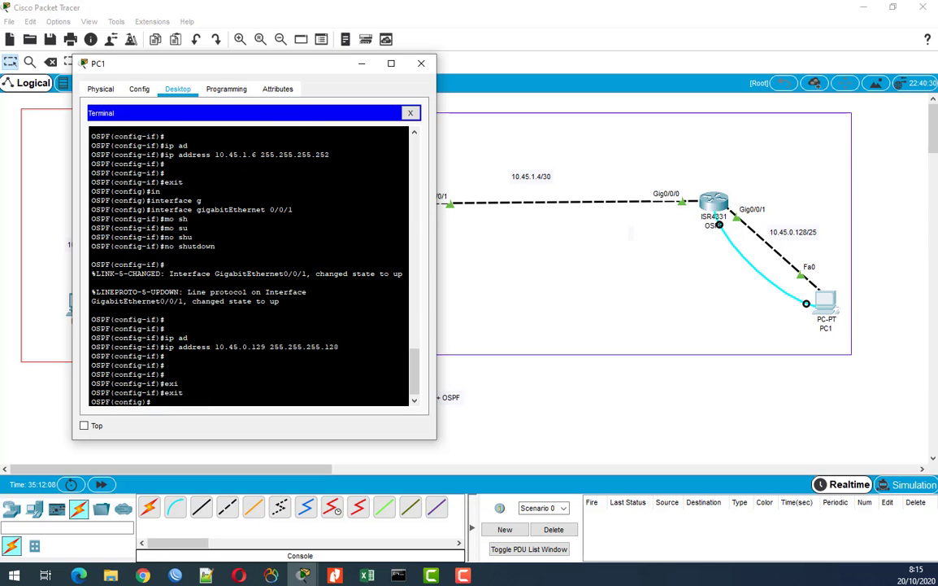
- Start OSPF routing process 1 on the OSPF router
text(rou)
key(Tab)
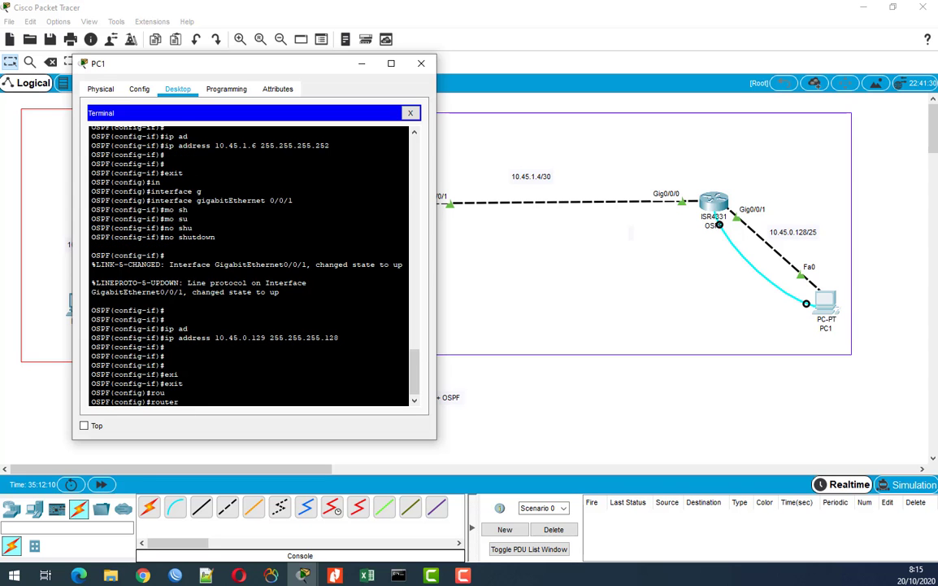
text(os)
key(Tab)
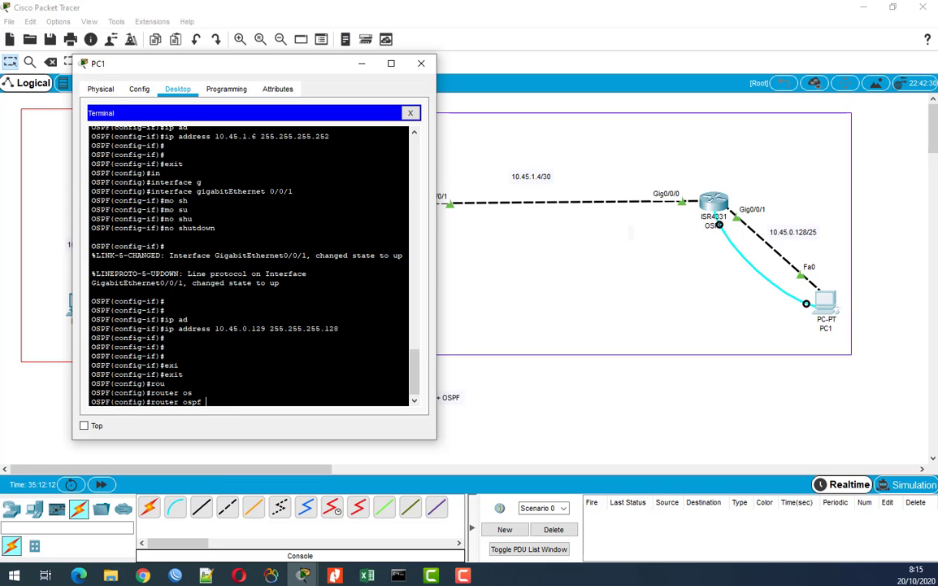
text(1)
key(Tab)
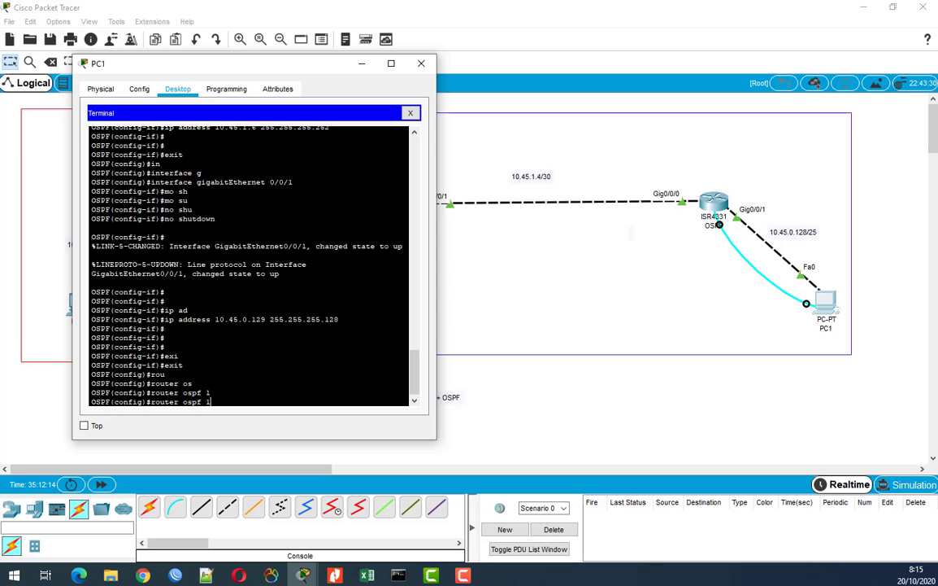
key(Return)
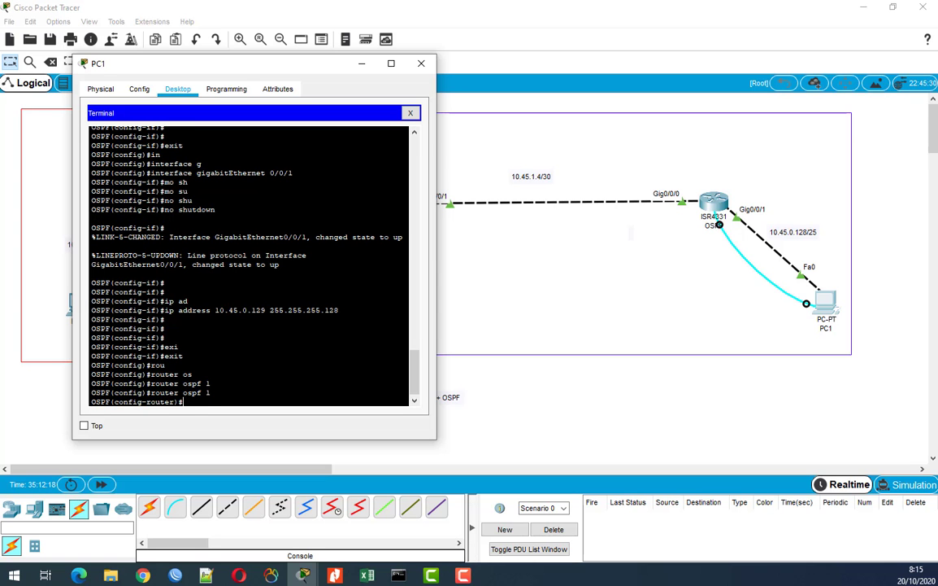
- Add network 10.45.1.4 with wildcard mask 0.0.0.3 in area 0 to the OSPF router's OSPF process
text(net)
key(Tab)
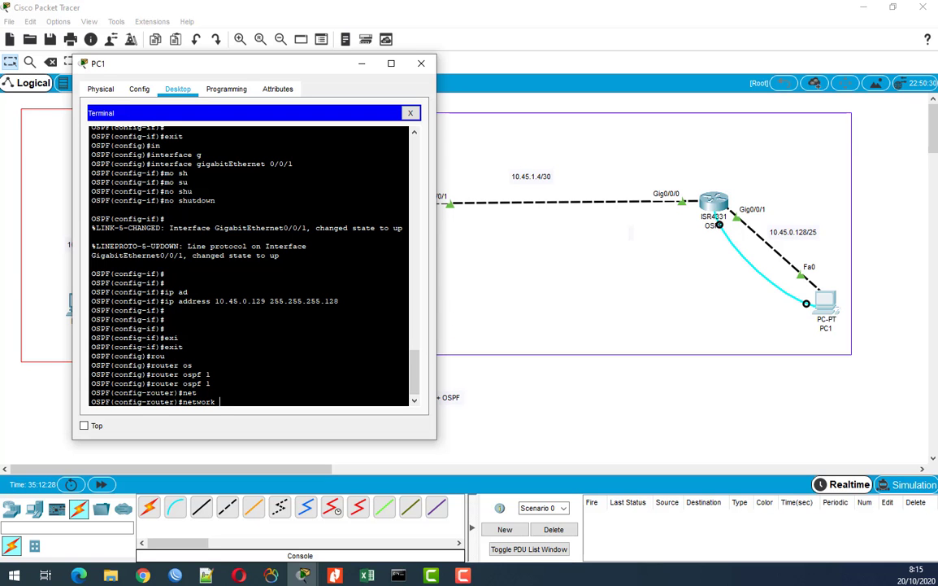
text(10.45.1.4 0.0.0.3)
key(Return)
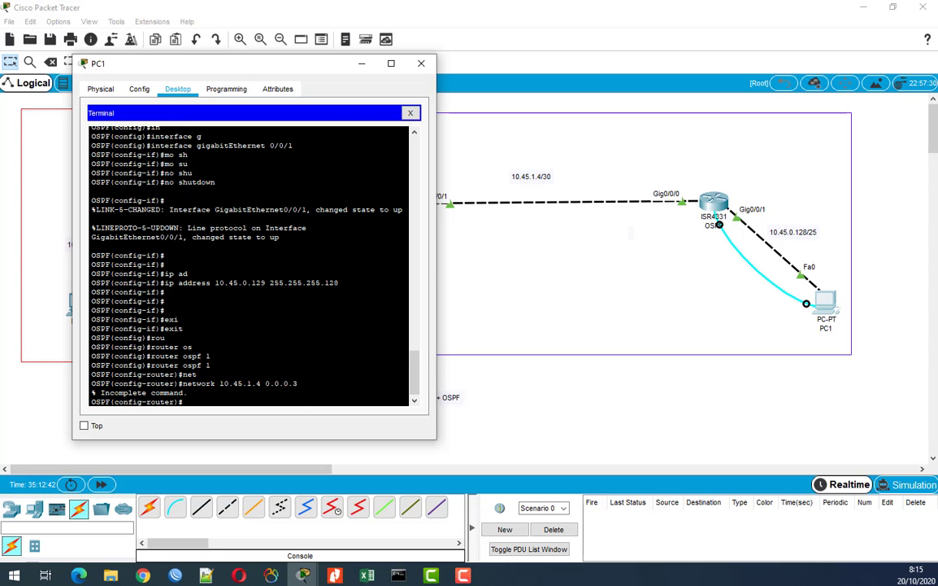
key(Up)
text(ar)
key(Tab)
key(Return)
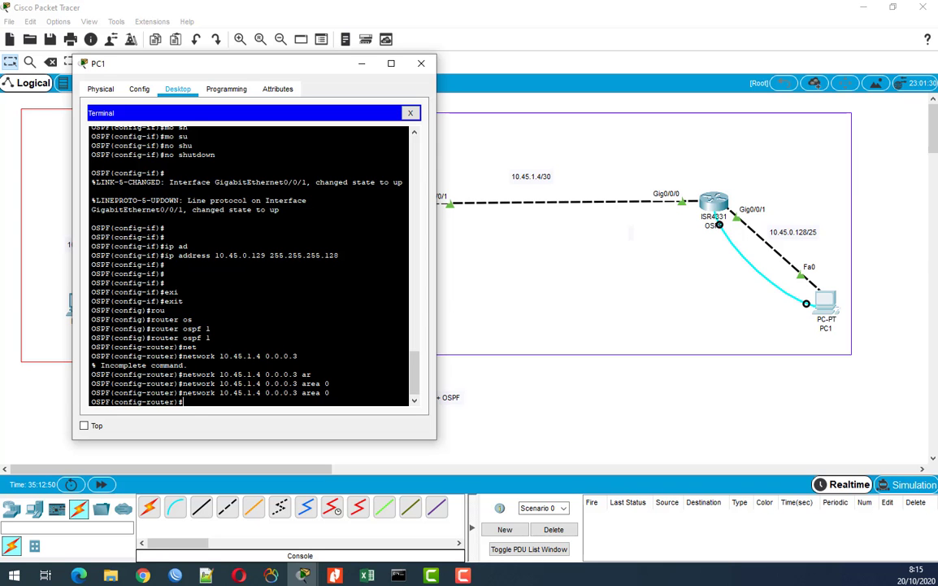
- Add network 10.45.0.128 with wildcard mask 0.0.0.3 in area 0 to OSPF process 1
key(Up)
key(Left)
key(Left)
key(Left)
key(Left)
key(Left)
key(Left)
key(Left)
key(Left)
key(Left)
key(Left)
key(Left)
key(Left)
key(Left)
key(Left)
key(Left)
key(Left)
key(Left)
key(BackSpace)
text(0)
key(Right)
key(Right)
key(BackSpace)
text(128)
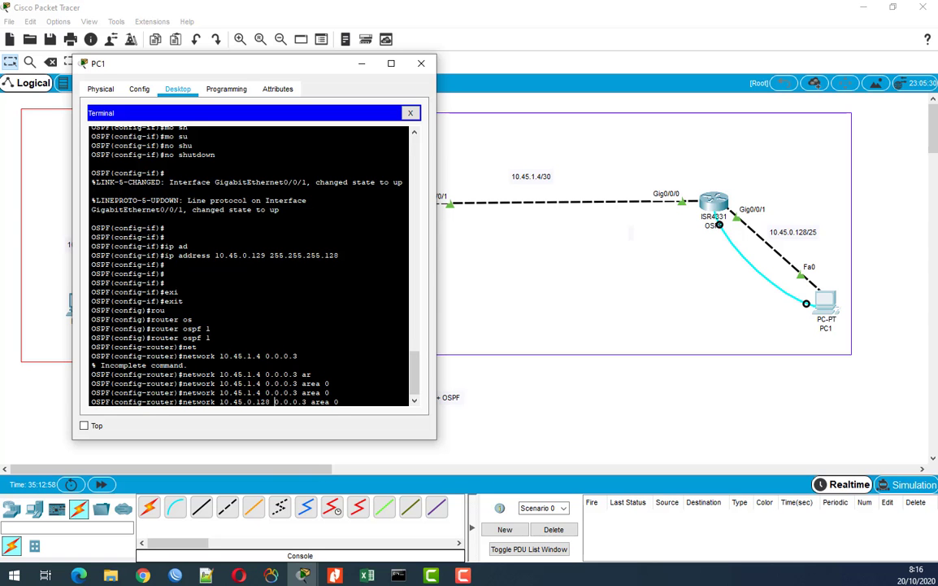
key(Return)
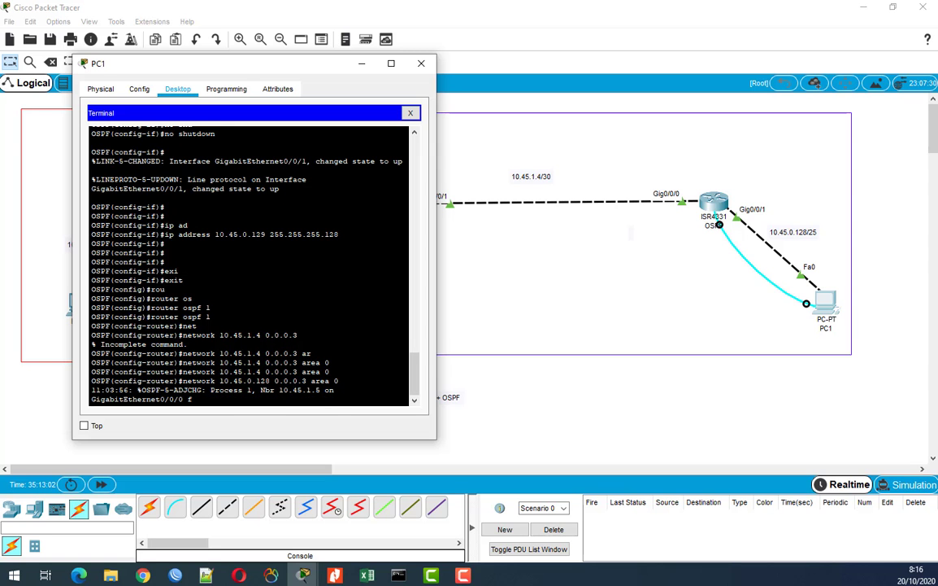
key(Up)
key(Up)
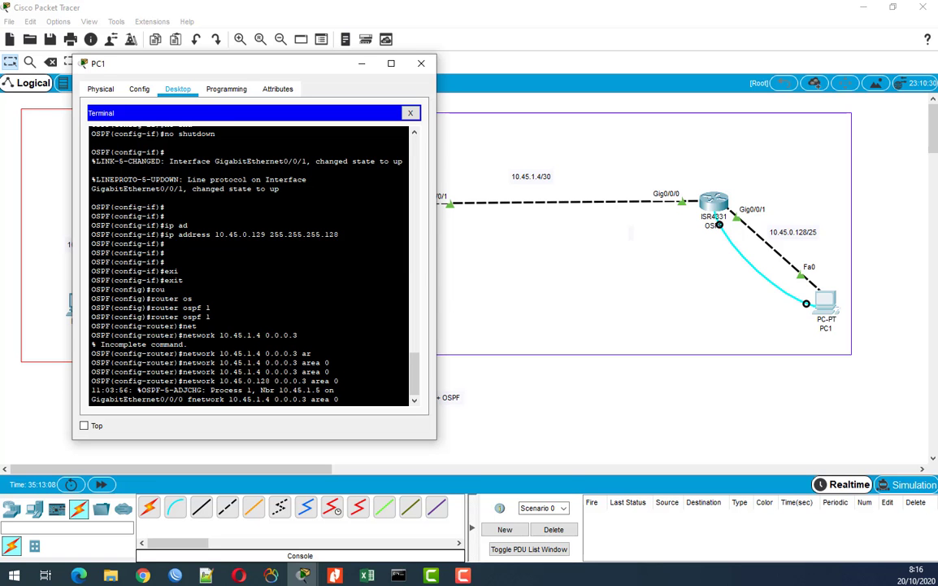
key(Down)
key(Down)
key(Return)
key(Return)
key(Return)
key(Return)
key(Return)
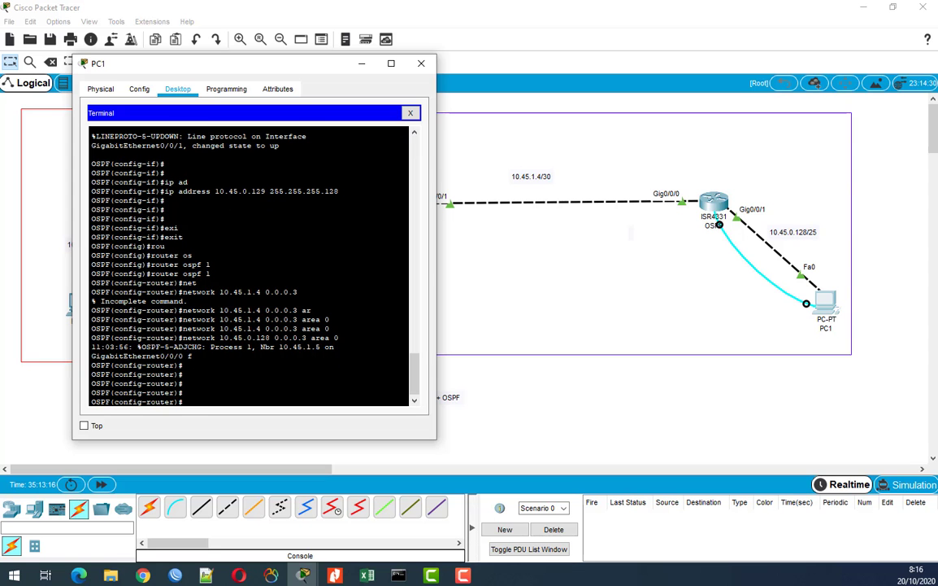
- Add network 10.45.0.128 with wildcard mask 0.0.0.127 in area 0 to the OSPF router's OSPF process
text(net)
key(Tab)
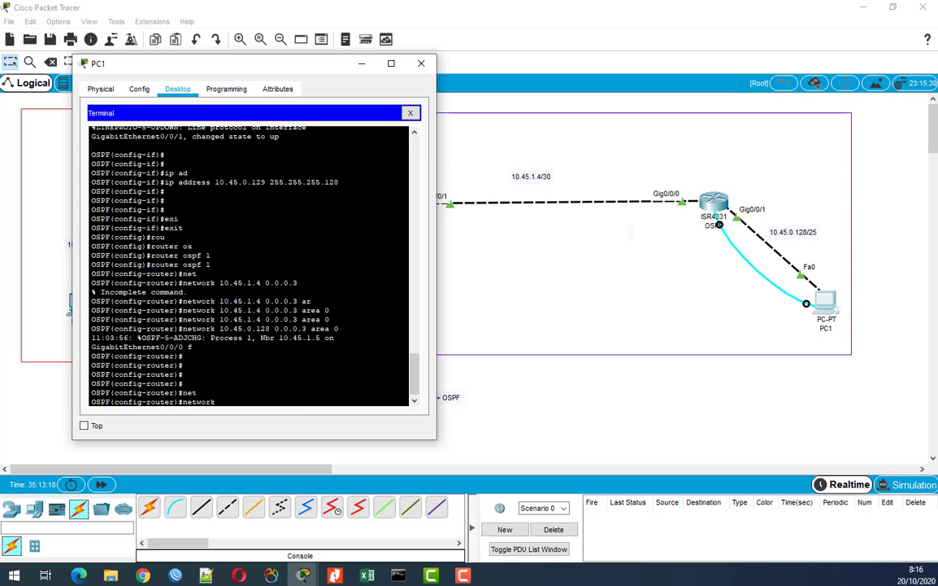
text(10.45.0.128 0.0.0.127)
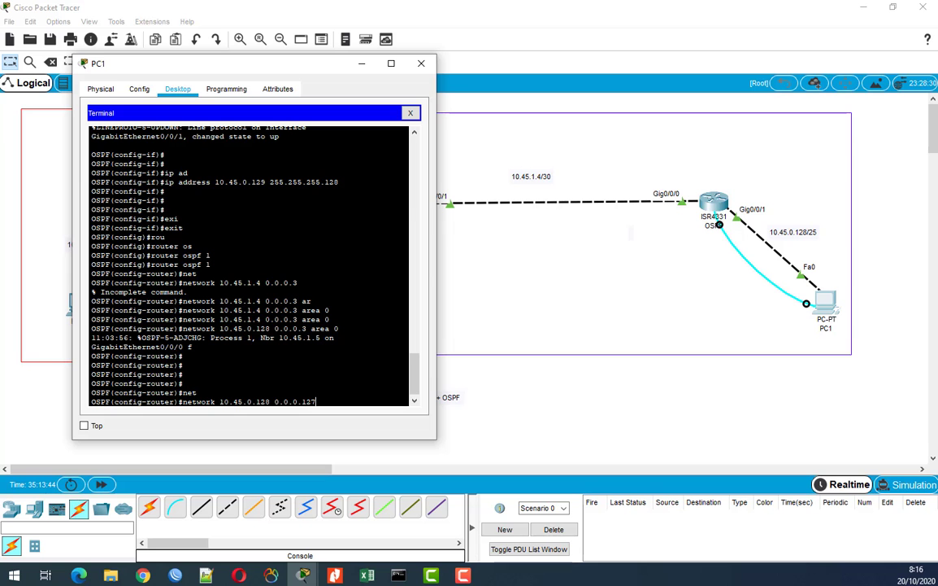
key(Return)
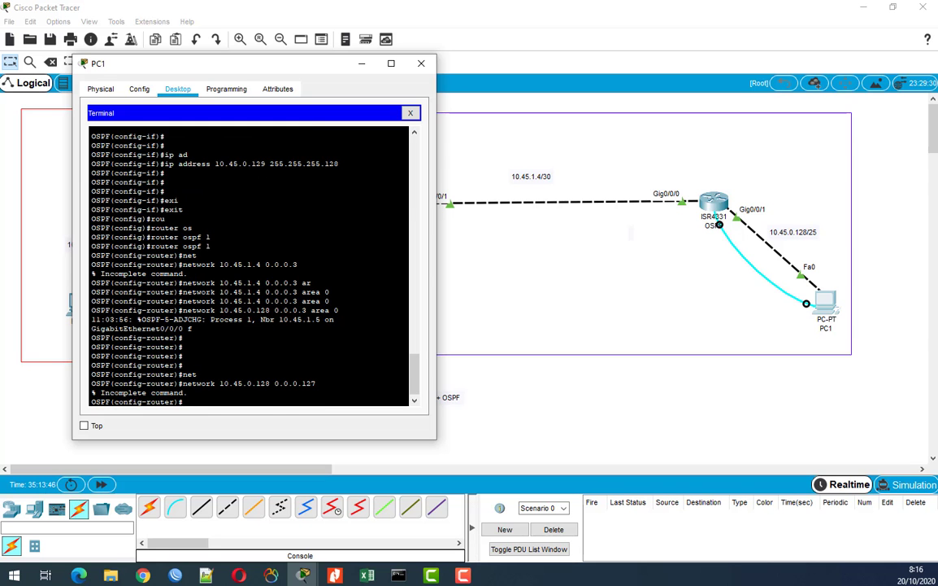
key(Up)
text(ar)
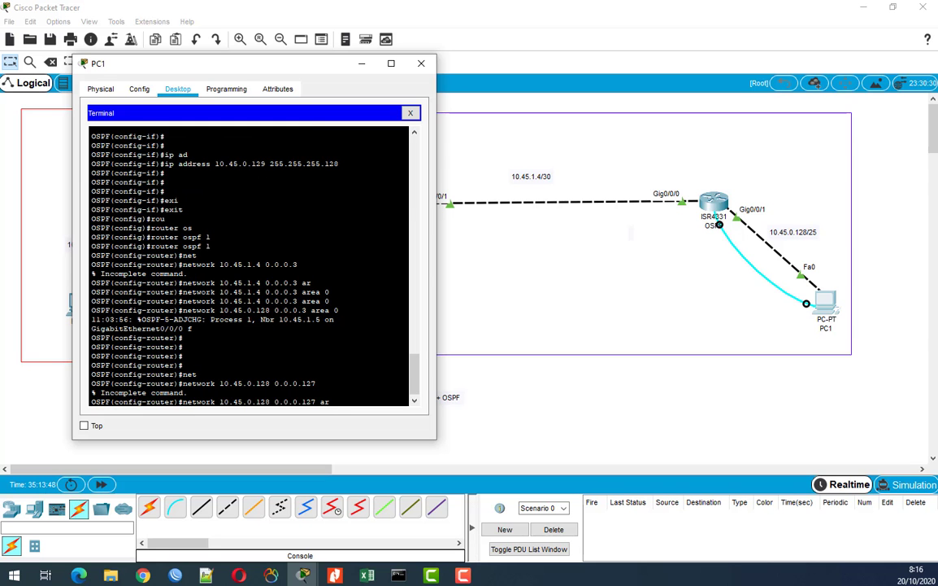
key(Tab)
text(0)
key(Return)
key(Up)
key(Return)
key(Return)
key(Return)
key(Return)
key(Return)
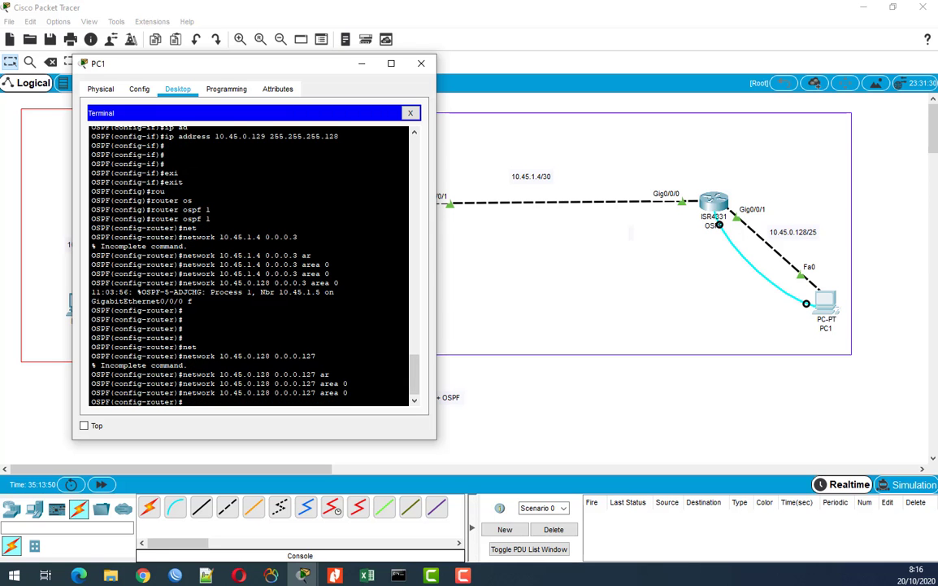
- Exit OSPF router configuration and global configuration mode, back to the OSPF router's privileged prompt
text(exi)
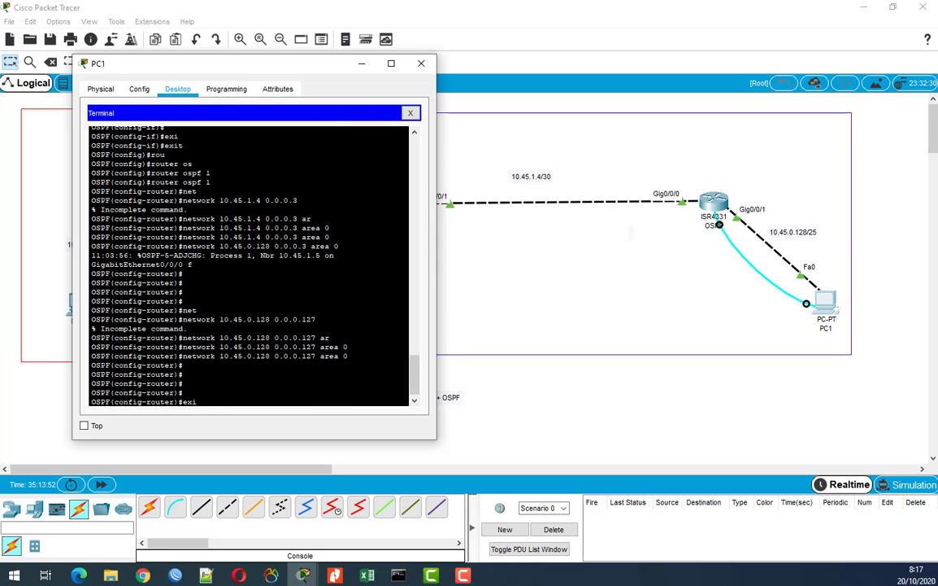
key(Tab)
key(Return)
key(Return)
key(Return)
key(Return)
key(Return)
text(ex)
key(Tab)
key(Return)
key(Return)
key(Return)
key(Return)
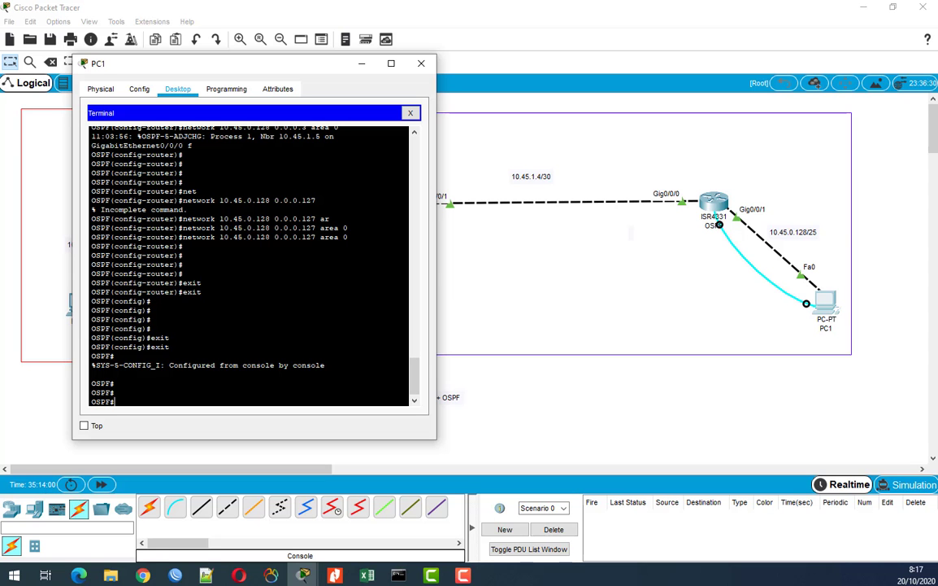
- Show the OSPF router's IP routing table, examine its OSPF-learned route, and close the PC1 window
text(sho)
key(Tab)
text(ip rou)
key(Tab)
key(Return)
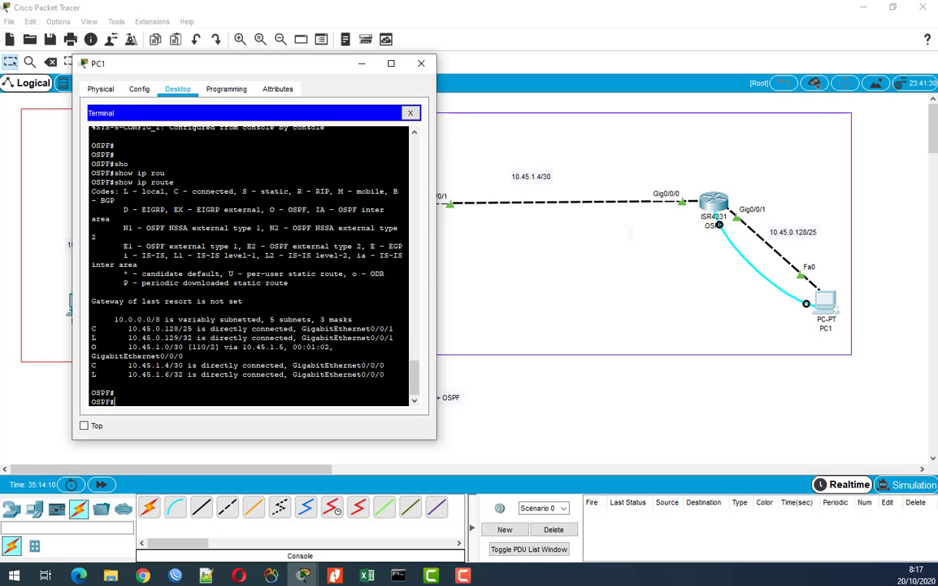
drag(125, 346, 183, 346)
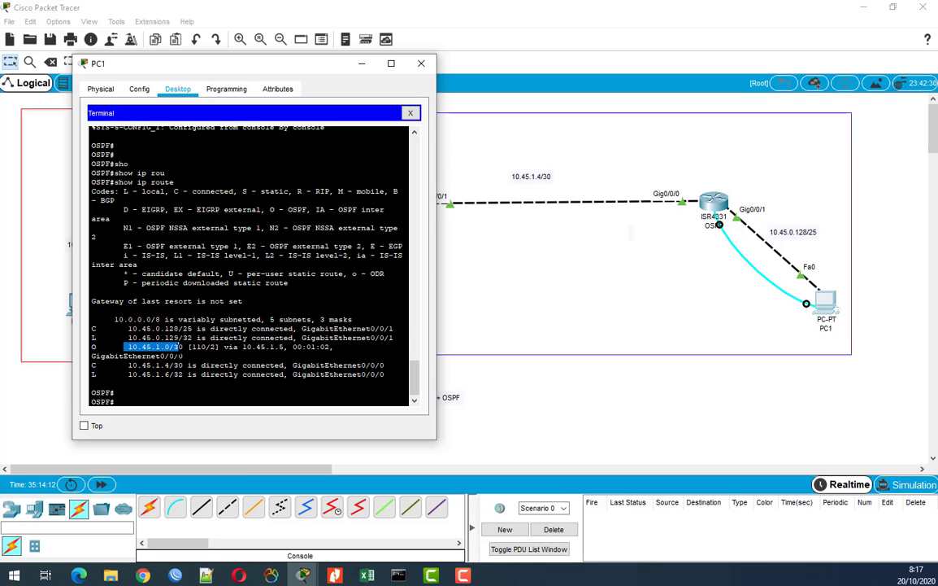
click(421, 63)
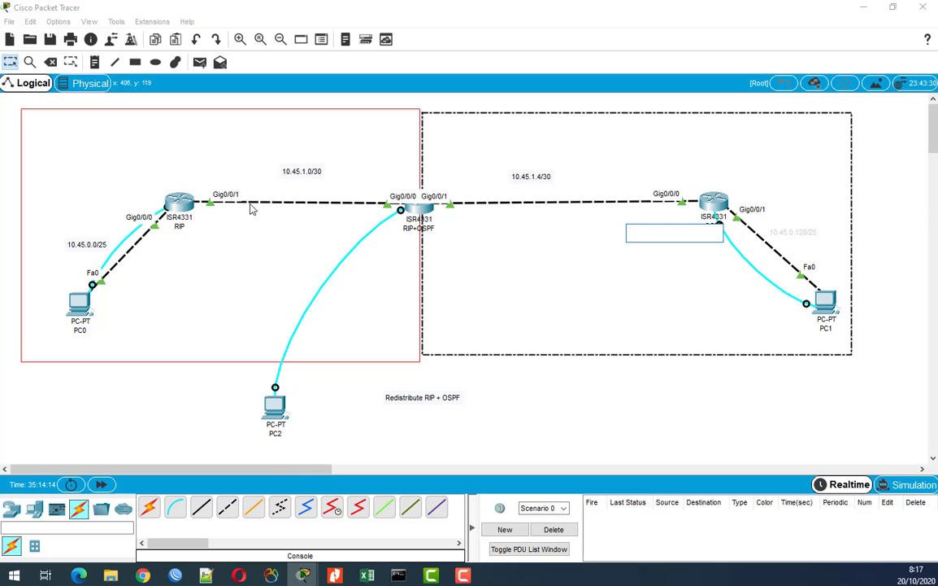
- Show the IP routing table of the RIP+OSPF router from PC2's terminal and examine its RIP and OSPF routes
click(275, 405)
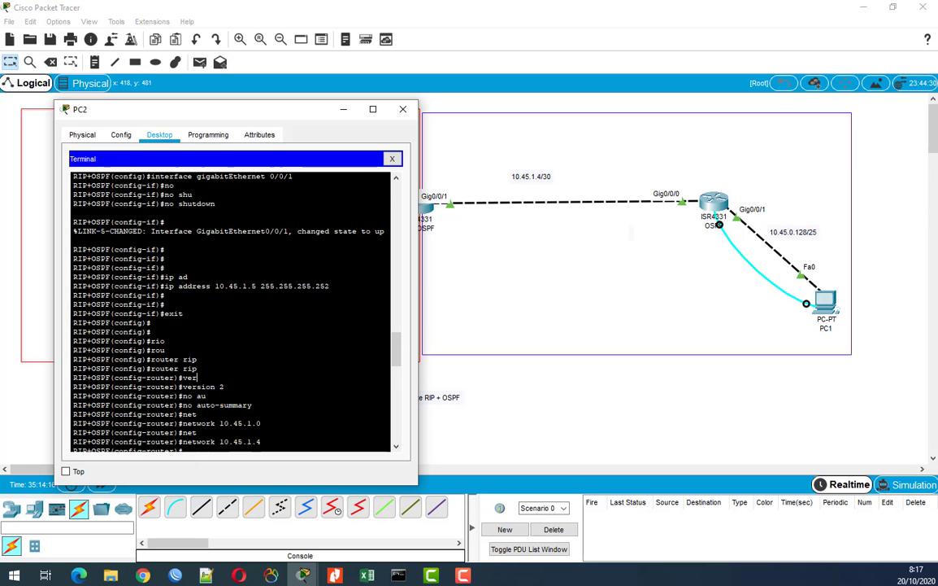
key(Return)
key(Return)
key(Return)
text(sh)
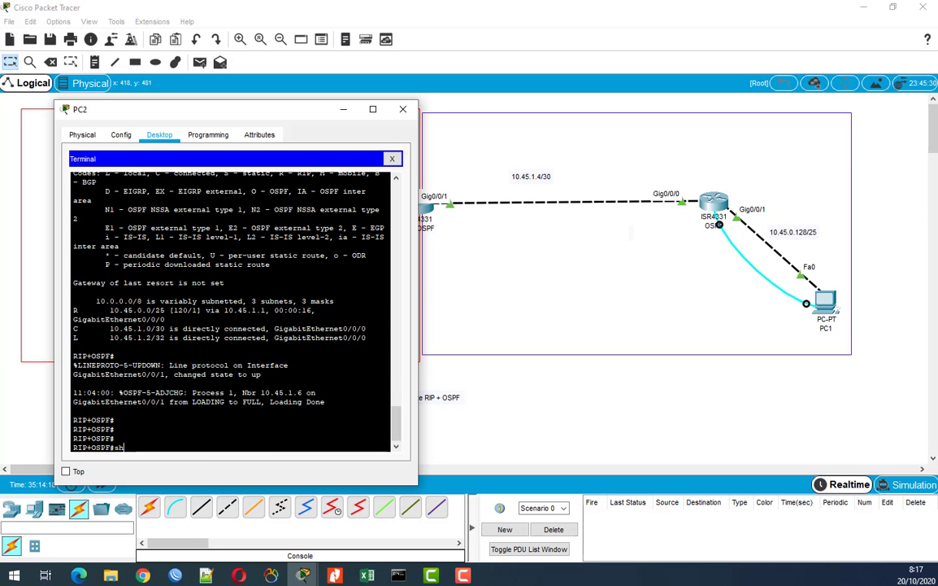
text(o)
key(Tab)
text(ip rou)
key(Tab)
key(Return)
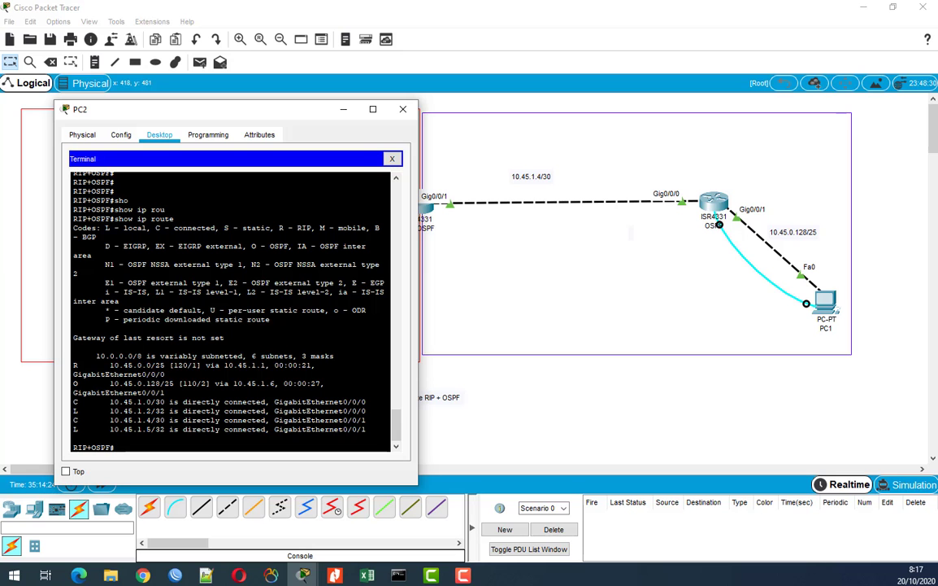
drag(72, 383, 83, 383)
drag(72, 365, 316, 366)
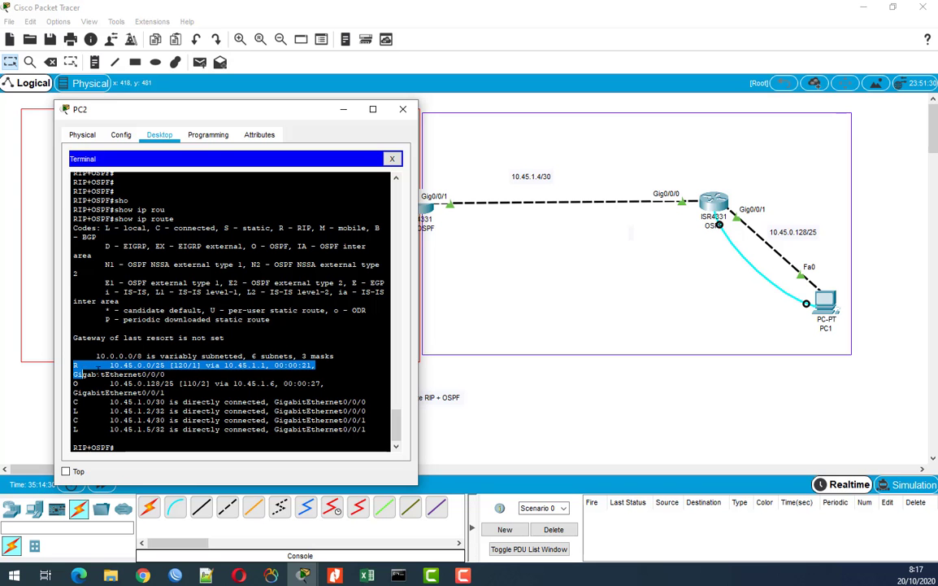
click(129, 342)
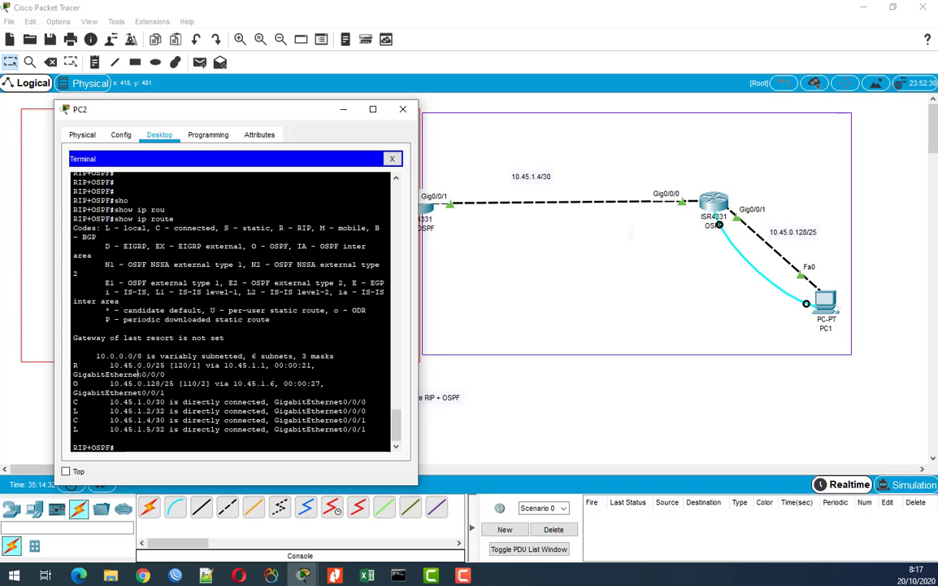
click(679, 262)
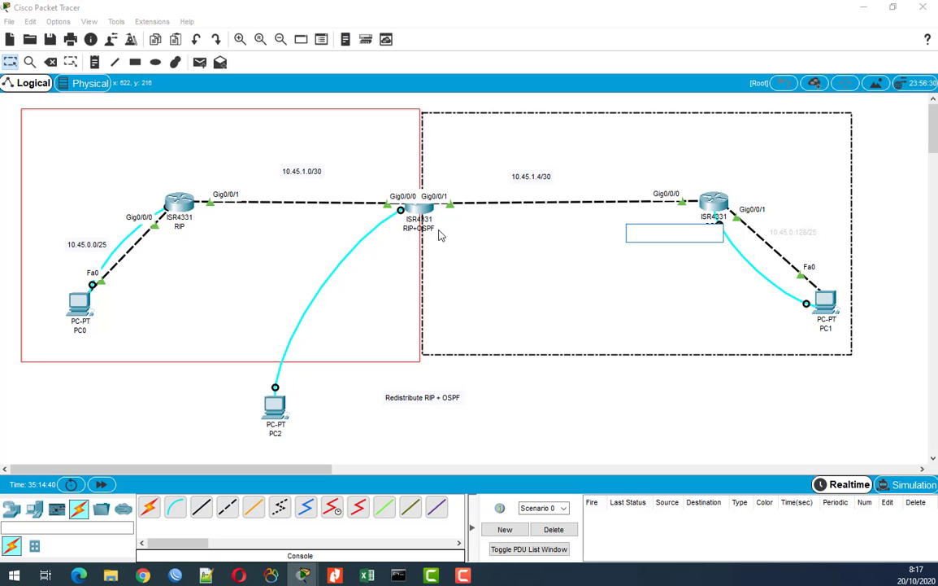
- Give PC0 the static IPv4 address 10.45.0.2 with subnet mask 255.255.255.128
click(83, 313)
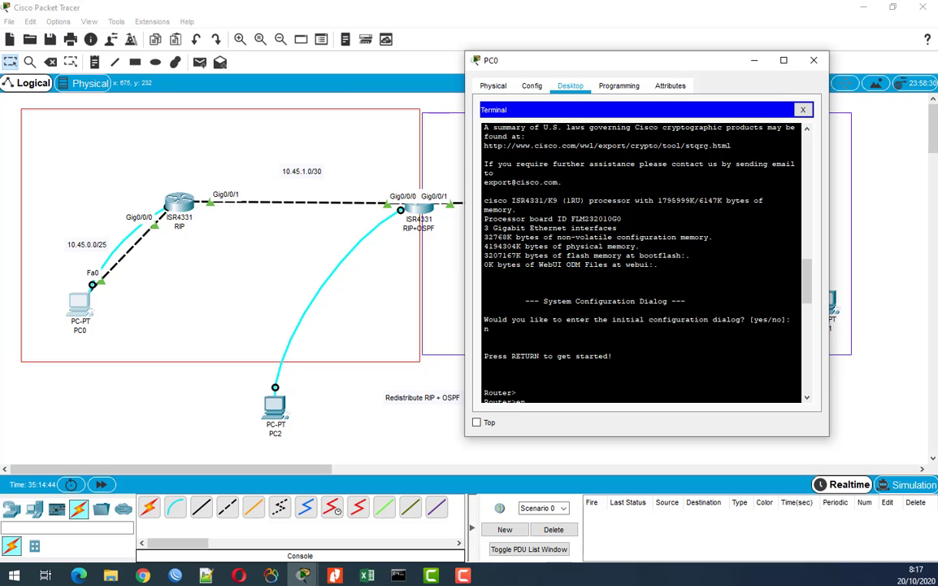
click(803, 109)
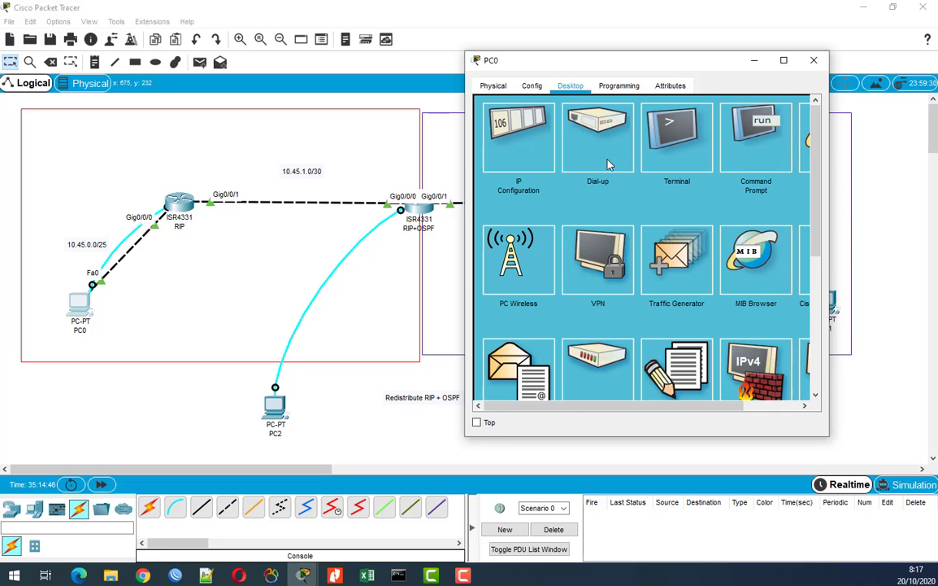
click(518, 137)
click(585, 177)
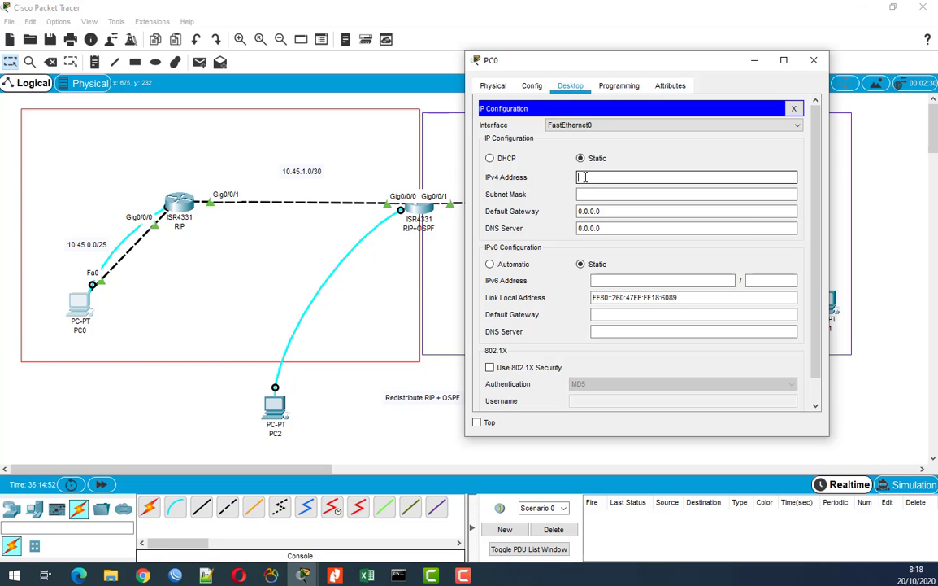
text(10.45.0.2)
key(Tab)
text(255.255.255.1)
text(28)
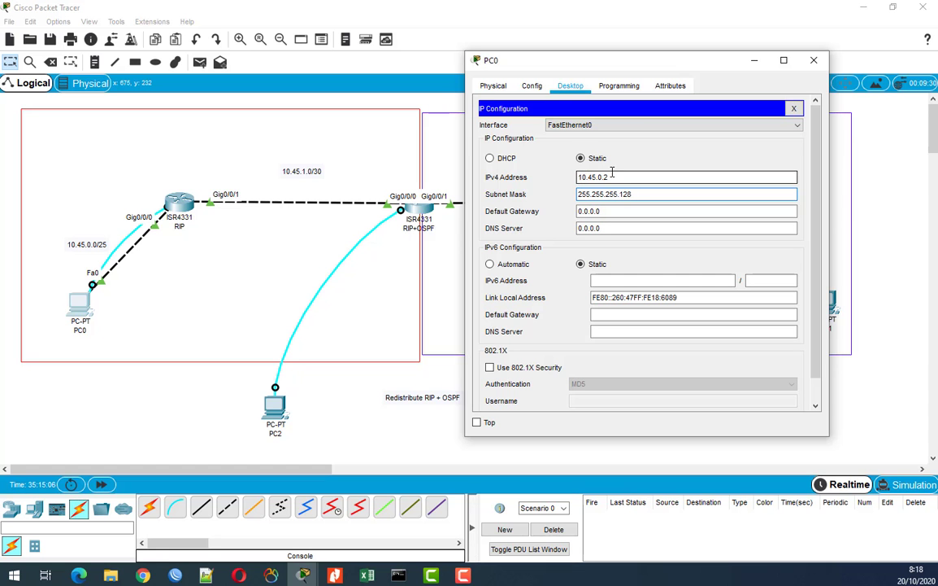
- Set PC0's default gateway to 10.45.0.1 and close its configuration window
drag(612, 173, 536, 170)
drag(625, 214, 515, 214)
text(10.45.0.1)
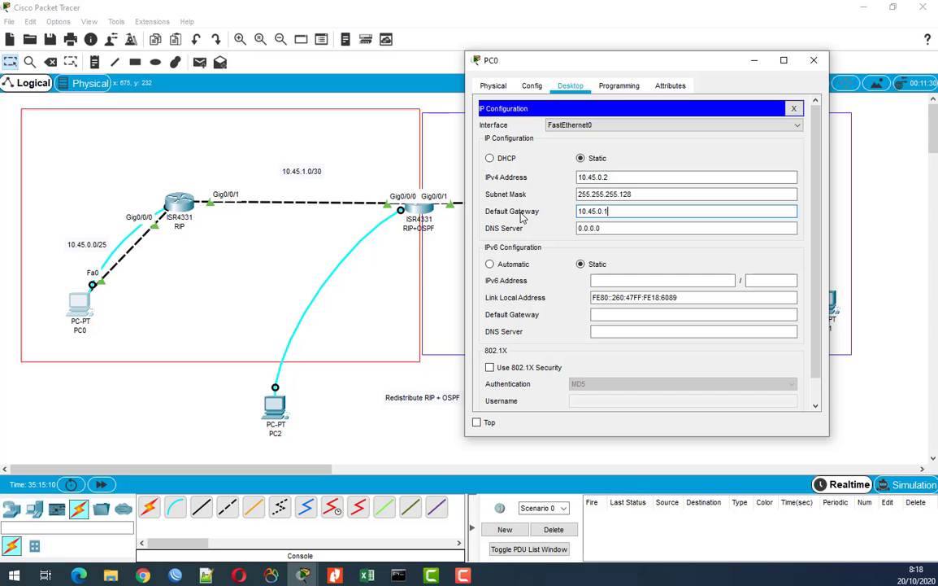
click(794, 108)
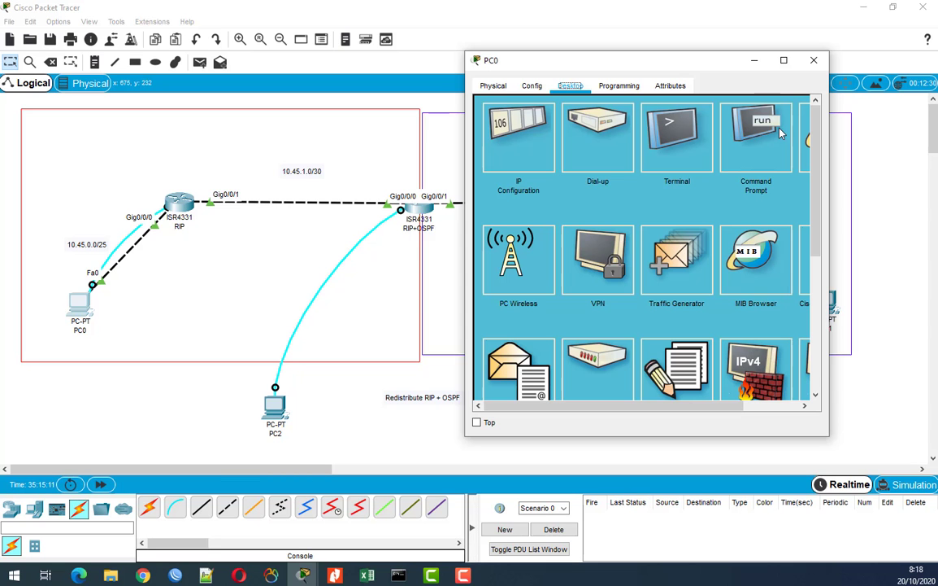
click(814, 61)
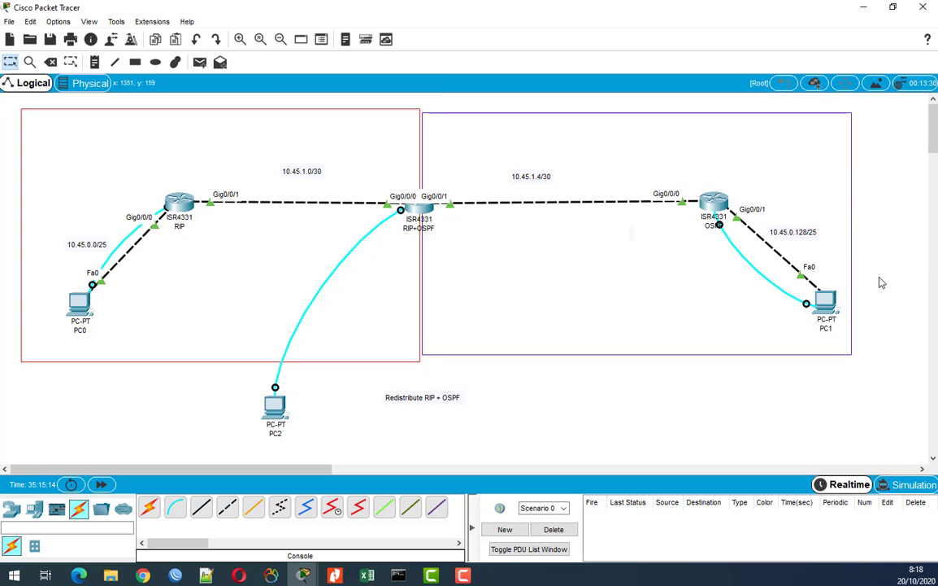
- Give PC1 the static IPv4 address 10.45.0.130 with subnet mask 255.255.255.128
click(823, 302)
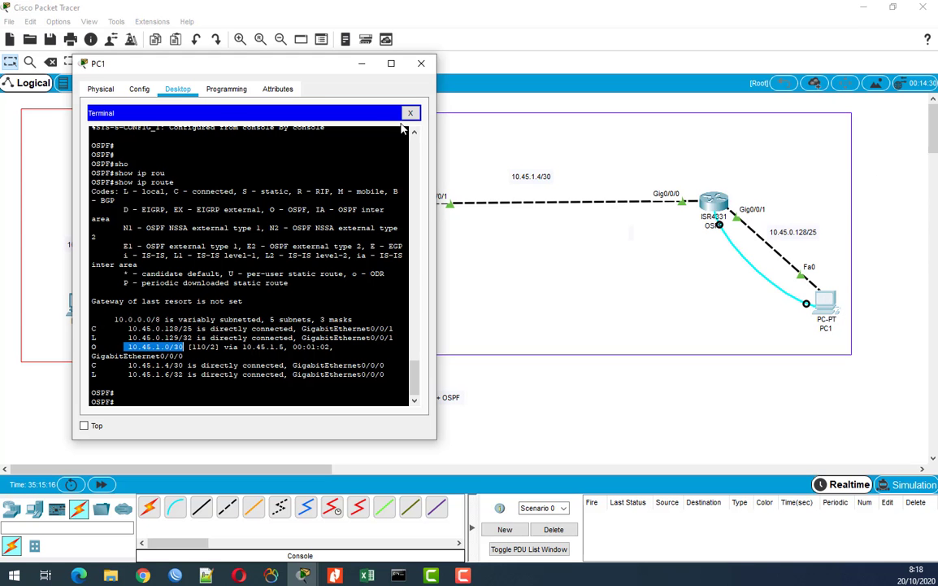
click(411, 112)
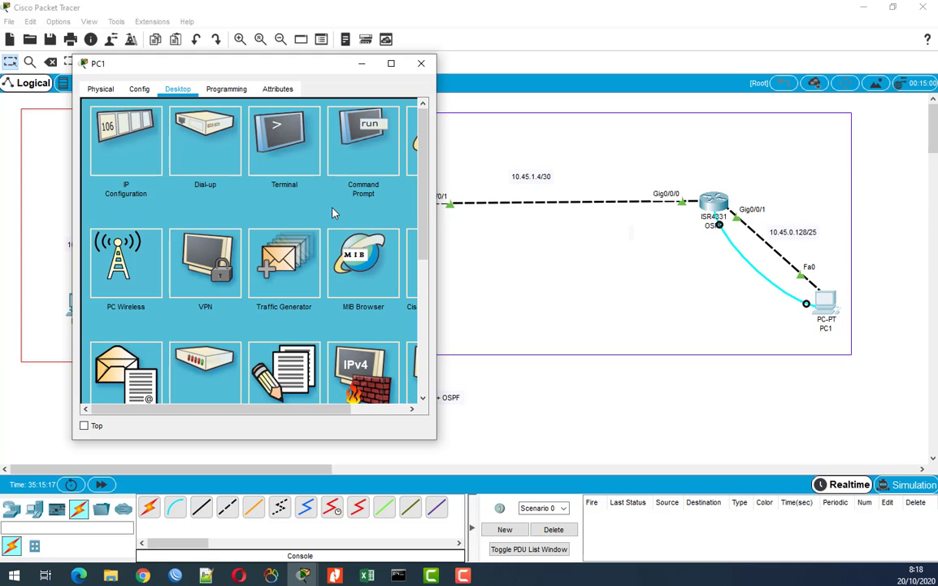
click(94, 131)
text(10)
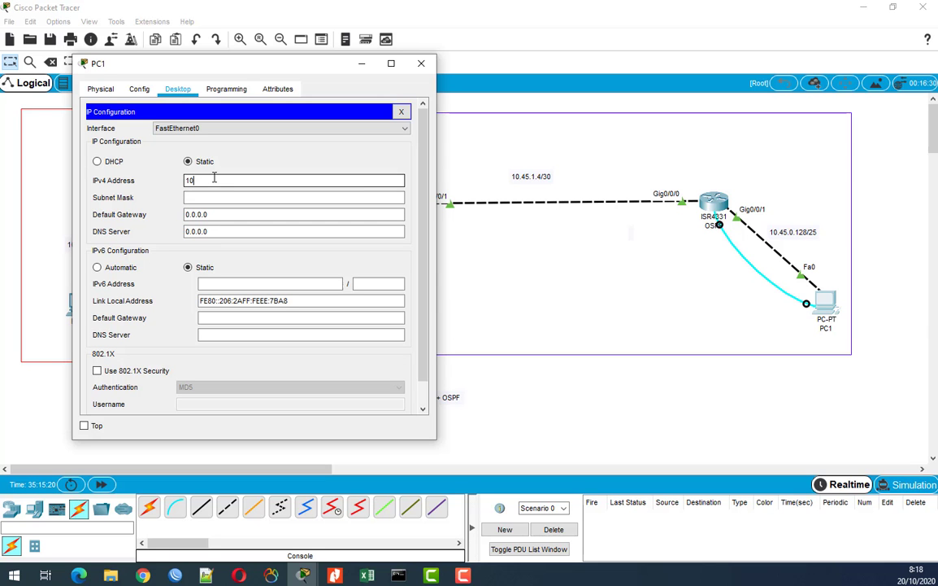
text(.45.0.130)
key(Tab)
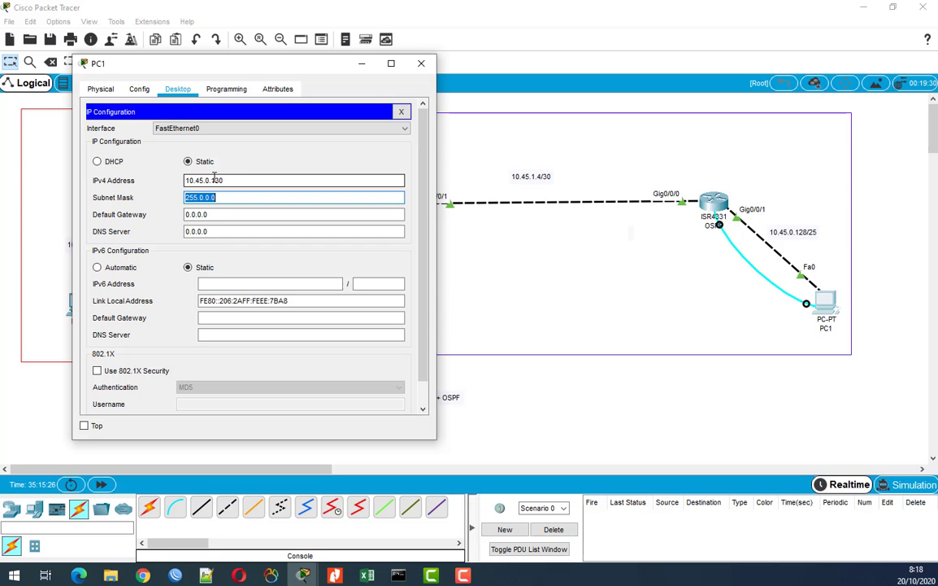
text(255.255.255.128)
- Set PC1's default gateway to 10.45.0.129 and close its IP configuration
drag(214, 178, 184, 180)
key(ctrl+c)
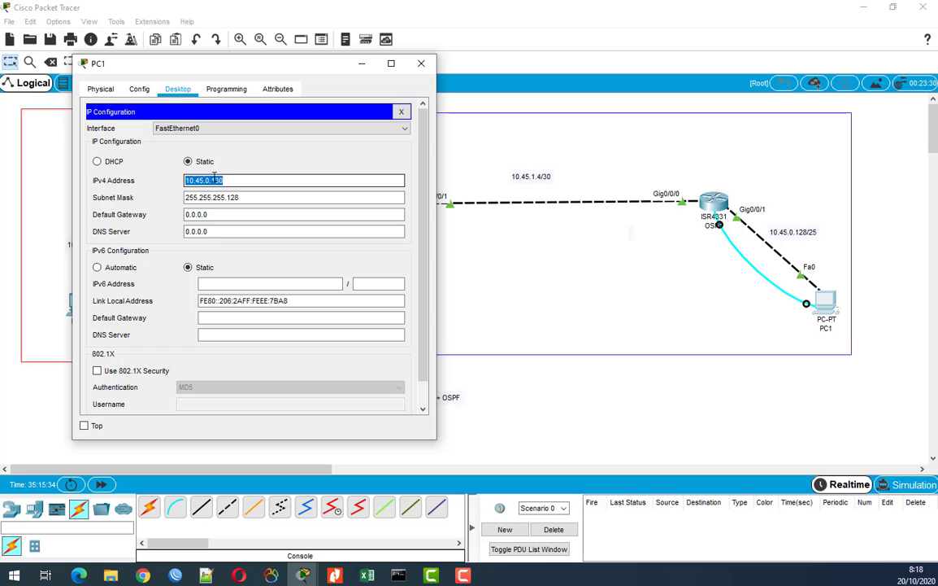
drag(206, 214, 185, 214)
key(ctrl+v)
key(BackSpace)
key(BackSpace)
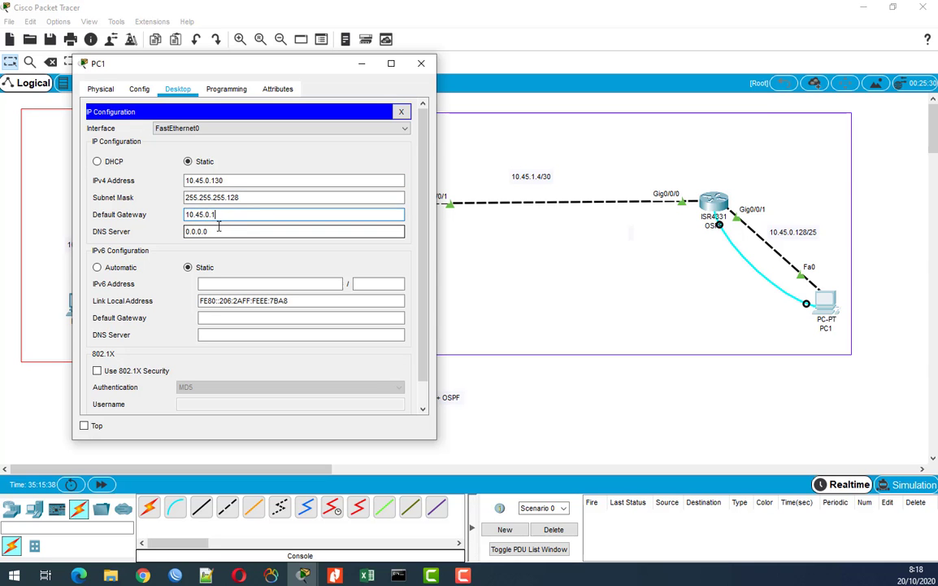
text(29)
click(401, 111)
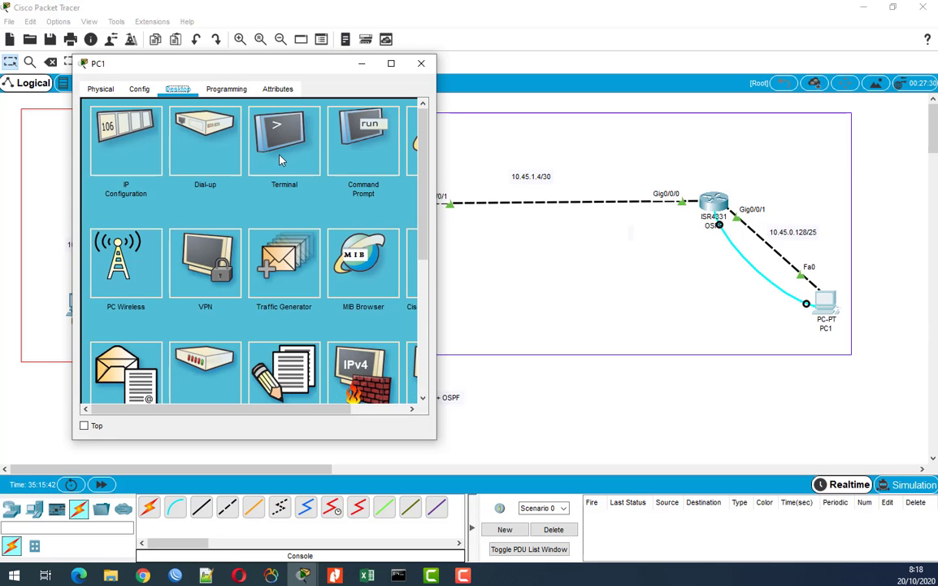
- Ping PC0 at 10.45.0.2 from PC1's command prompt and close PC1's window
click(334, 126)
text(ping)
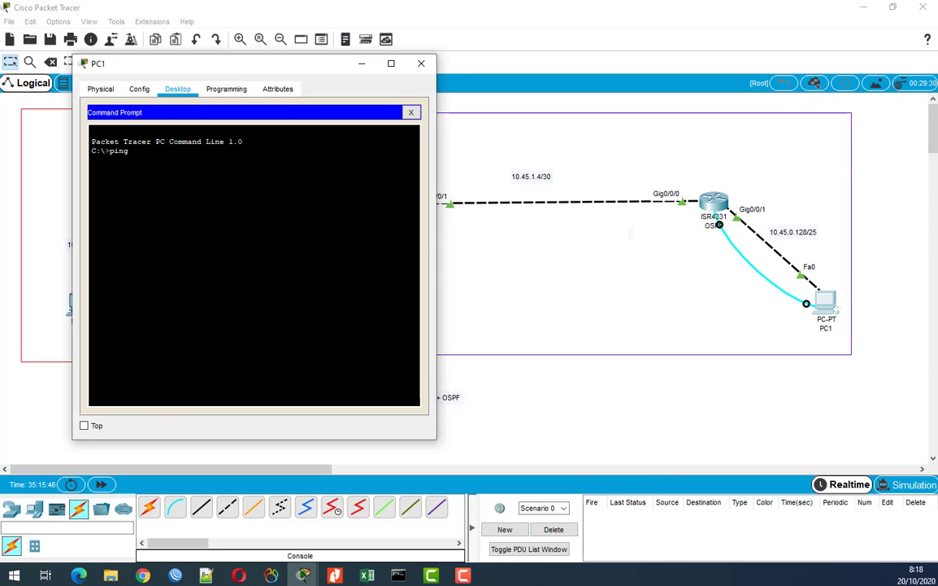
drag(244, 60, 472, 95)
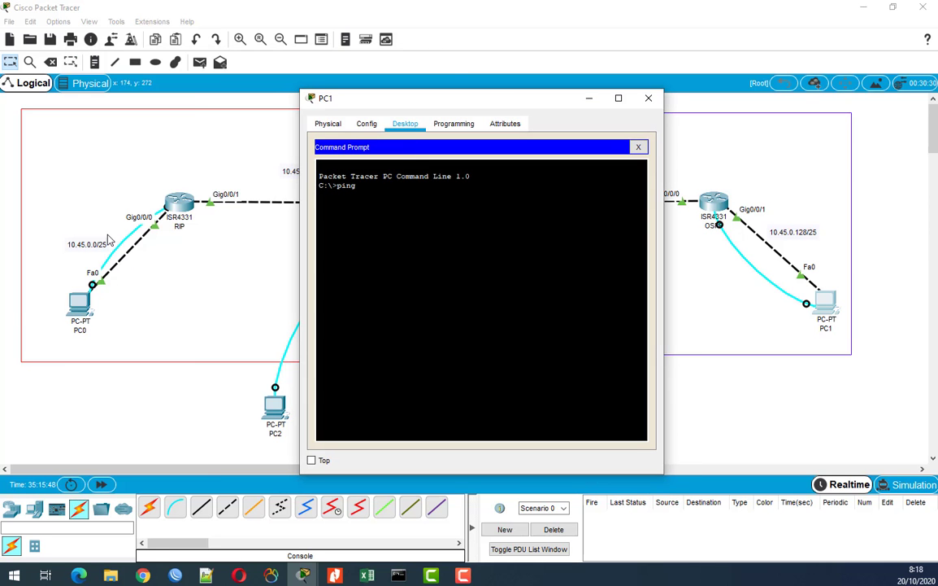
text(10.45.0.2)
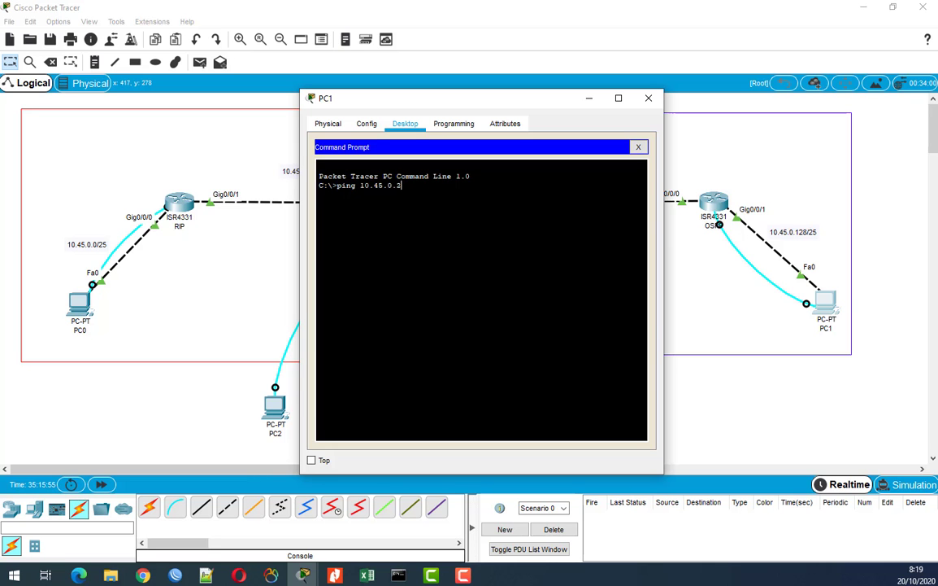
key(Return)
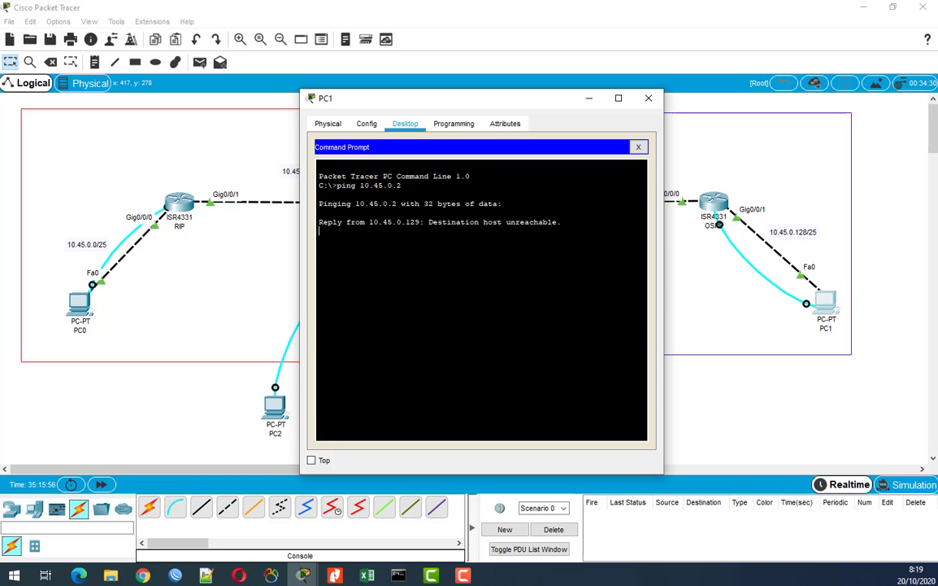
click(648, 97)
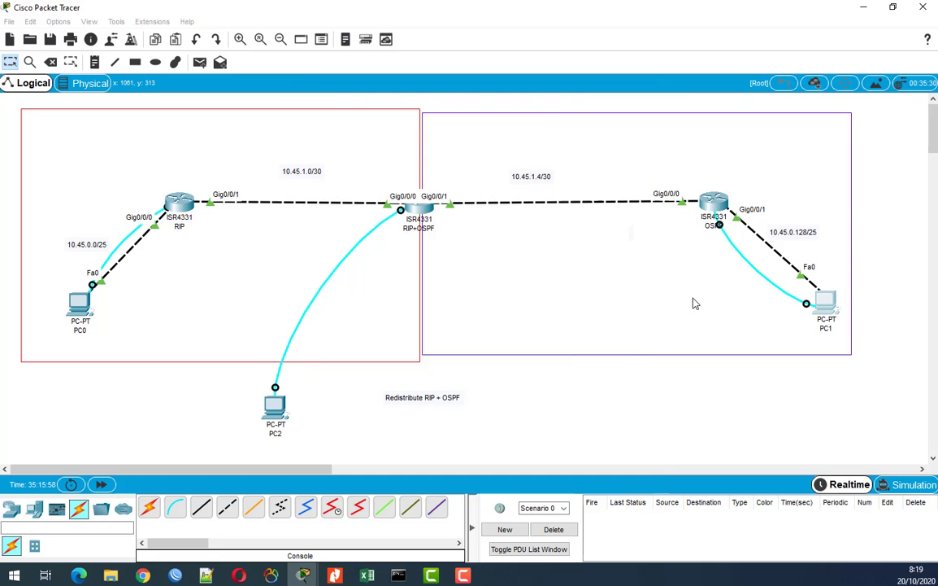
- Review the RIP+OSPF router's routing table in PC2's terminal and minimize the window
click(628, 232)
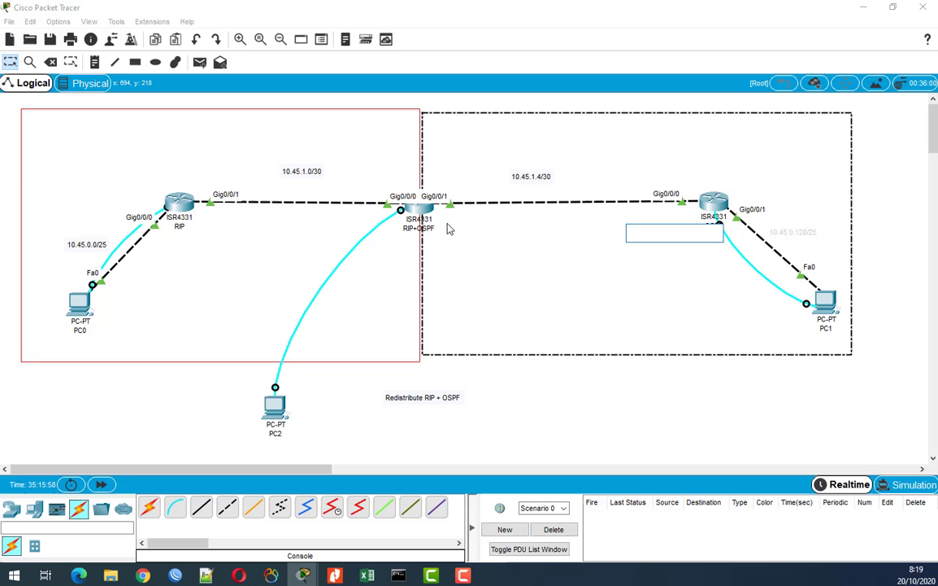
click(275, 417)
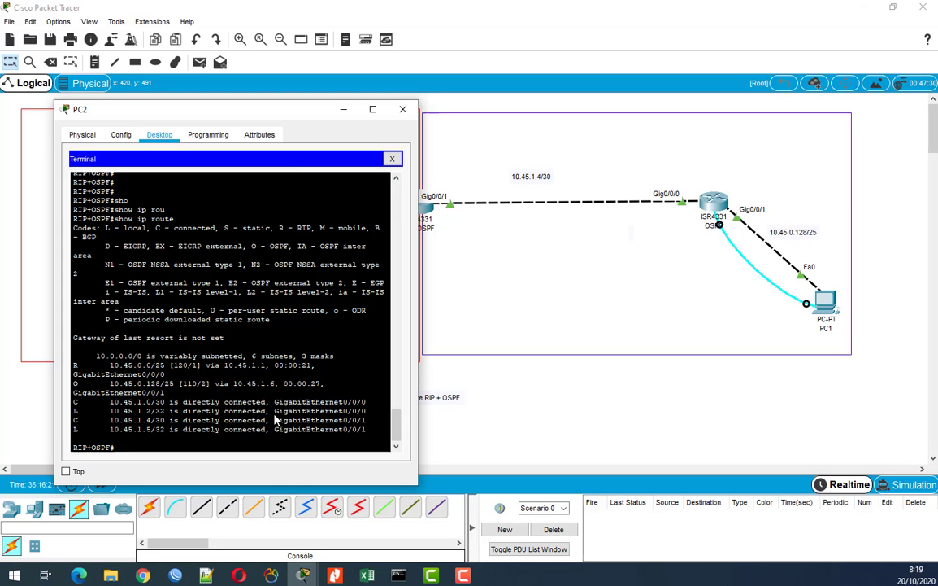
click(343, 109)
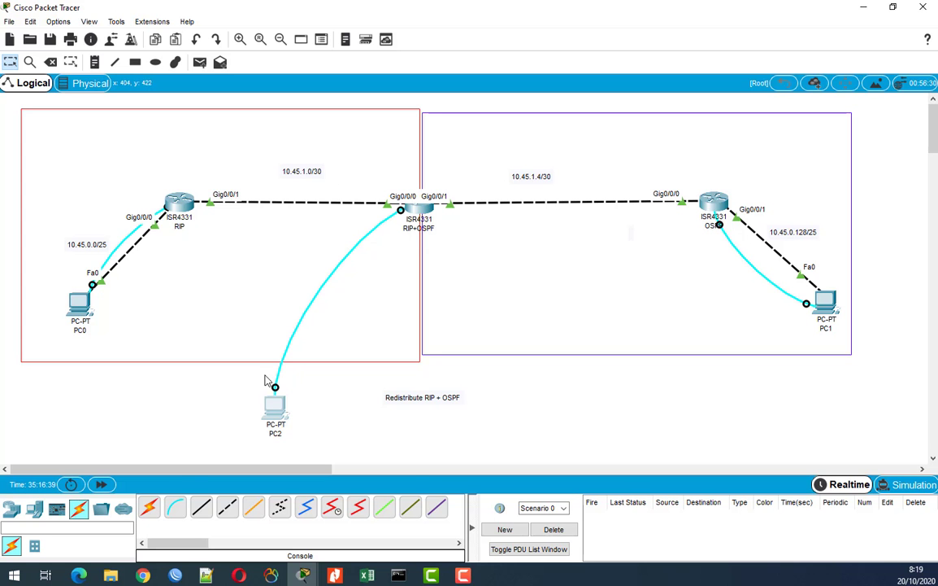
- Reopen PC2's terminal and return to the current RIP+OSPF router prompt
click(273, 403)
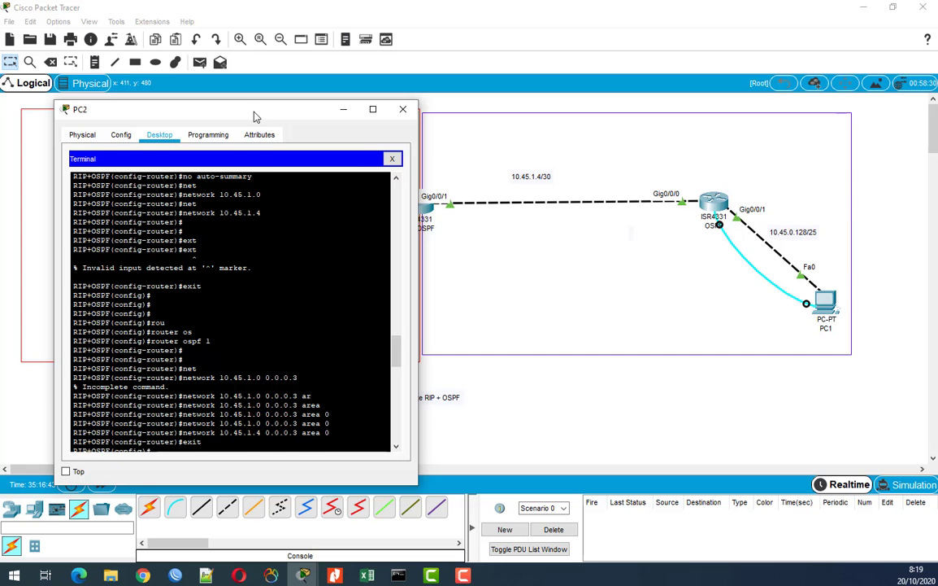
drag(244, 109, 244, 91)
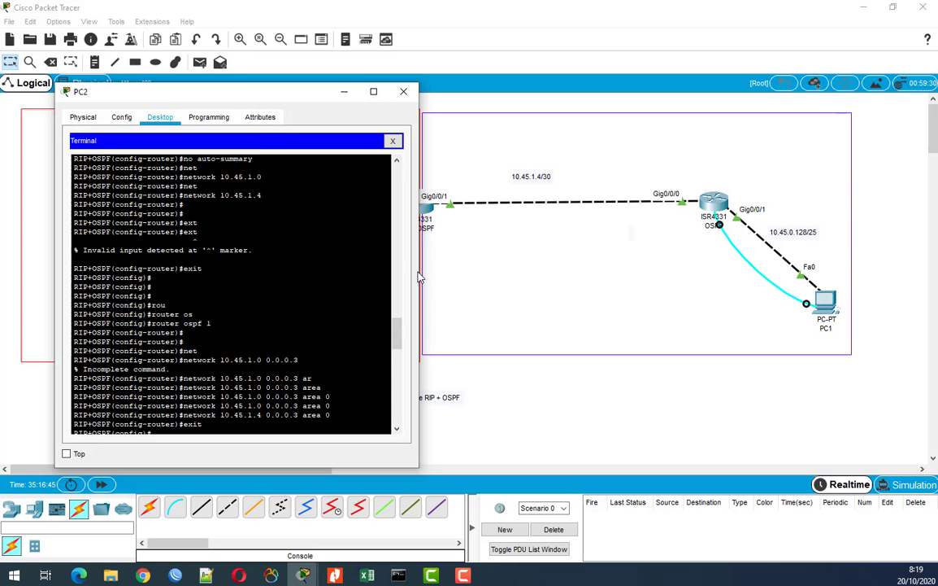
drag(396, 333, 393, 407)
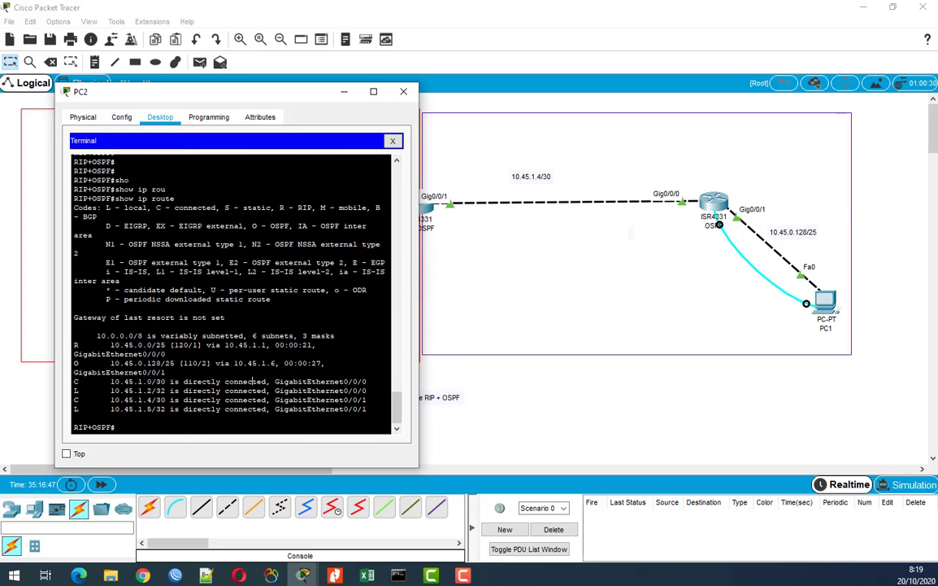
key(Return)
key(Return)
key(Return)
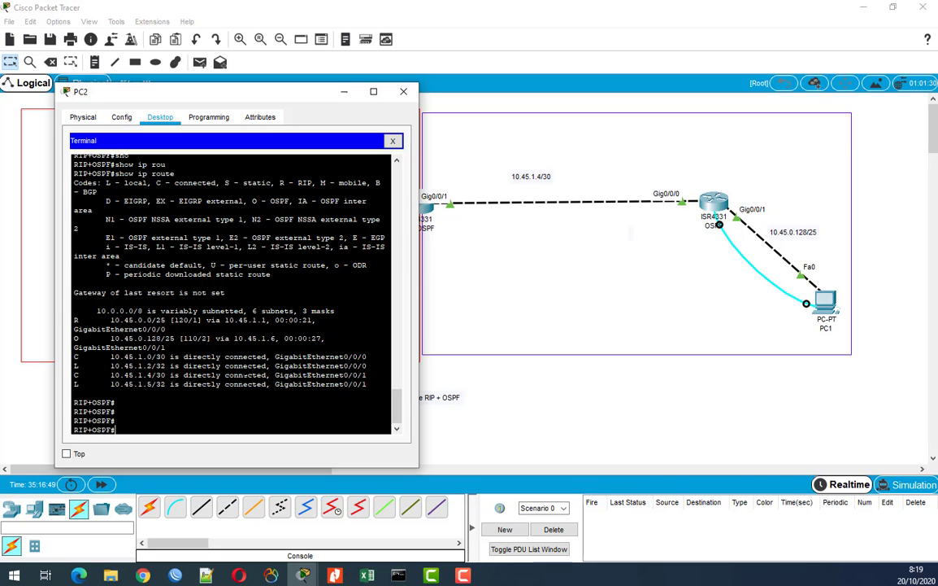
- Enter global configuration mode on the RIP+OSPF router with configure terminal
text(conf)
key(Return)
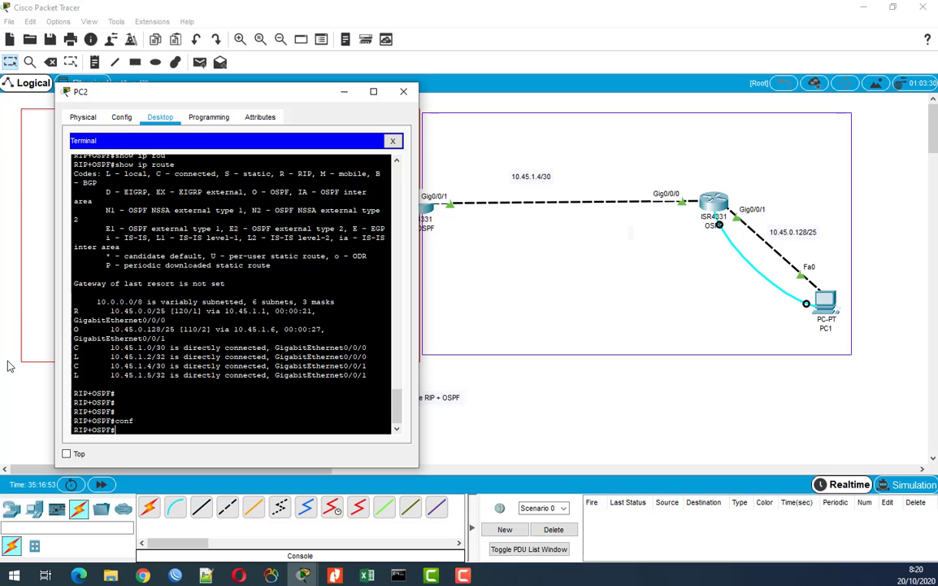
text(con)
key(Tab)
text(n)
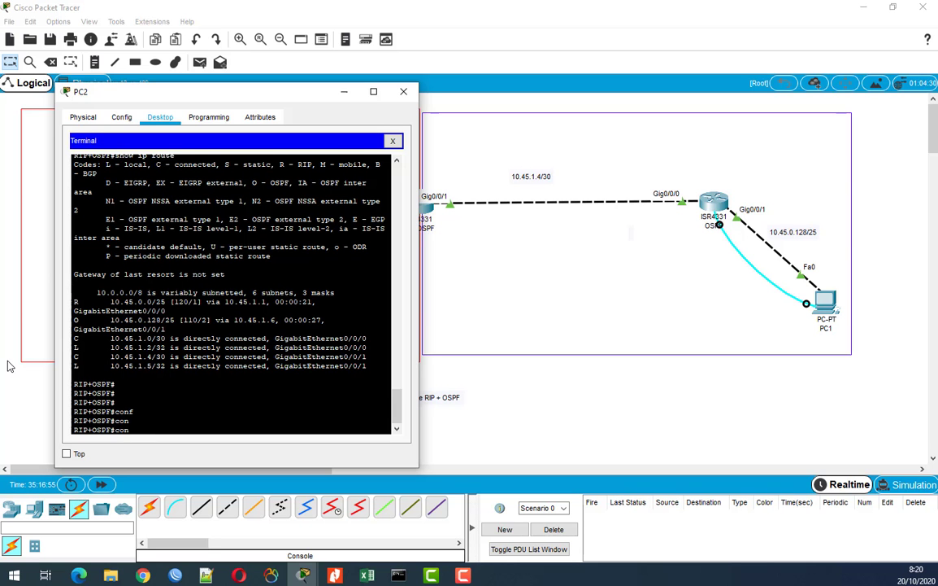
key(Tab)
key(BackSpace)
key(BackSpace)
key(BackSpace)
key(BackSpace)
key(BackSpace)
text(f)
key(Tab)
text(ter)
key(Tab)
key(Return)
key(Return)
- Enter RIP router configuration mode with router rip on the RIP+OSPF router
text(rou)
key(Tab)
text(ri)
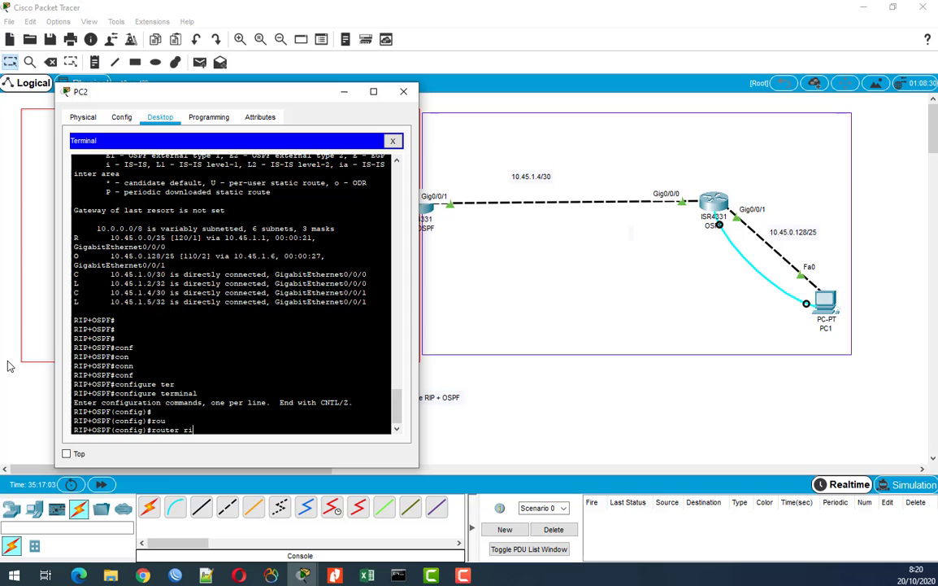
text(p)
key(Tab)
key(Return)
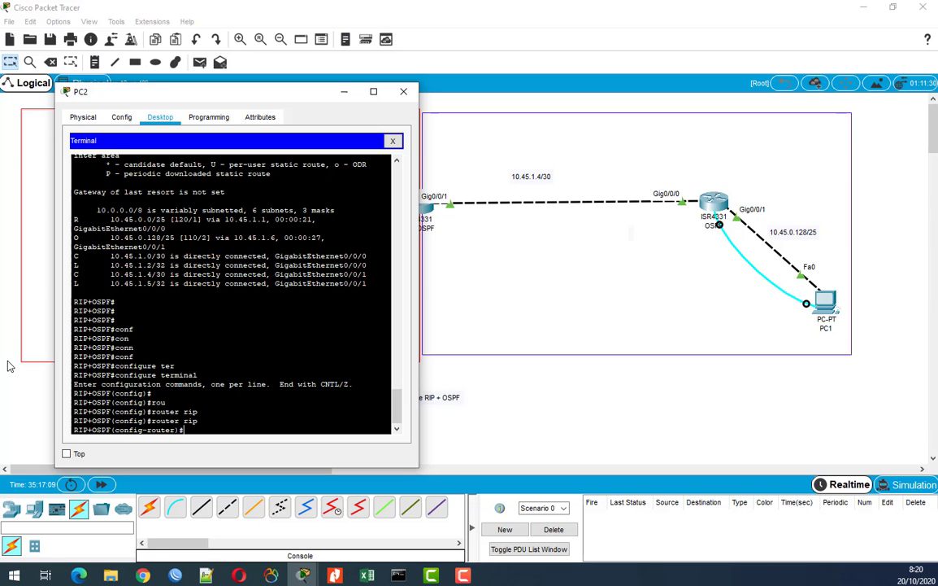
- Compose the command redistribute ospf 1 under RIP, listing the available options for each argument
text(red)
key(Tab)
key(Tab)
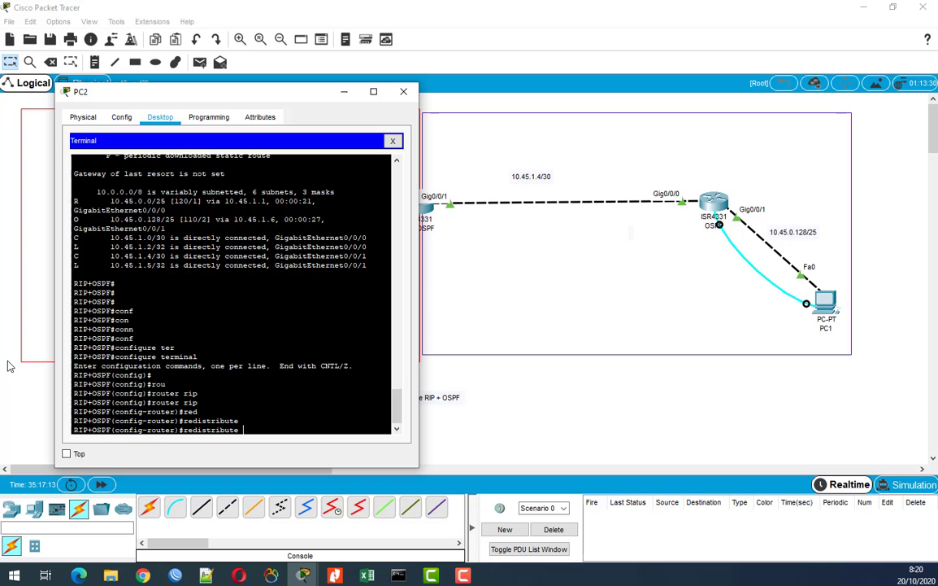
text(?)
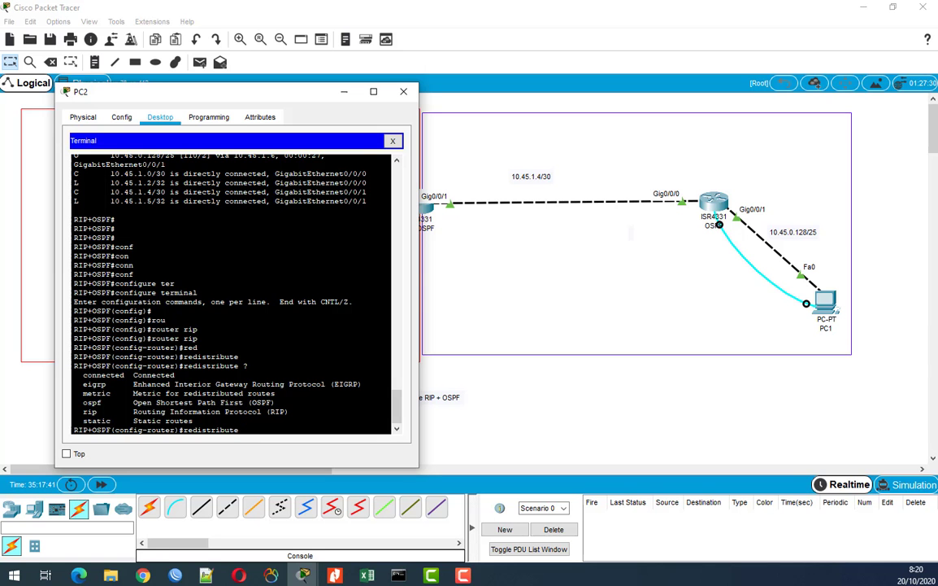
double_click(89, 411)
click(242, 429)
text(os)
key(Tab)
key(Tab)
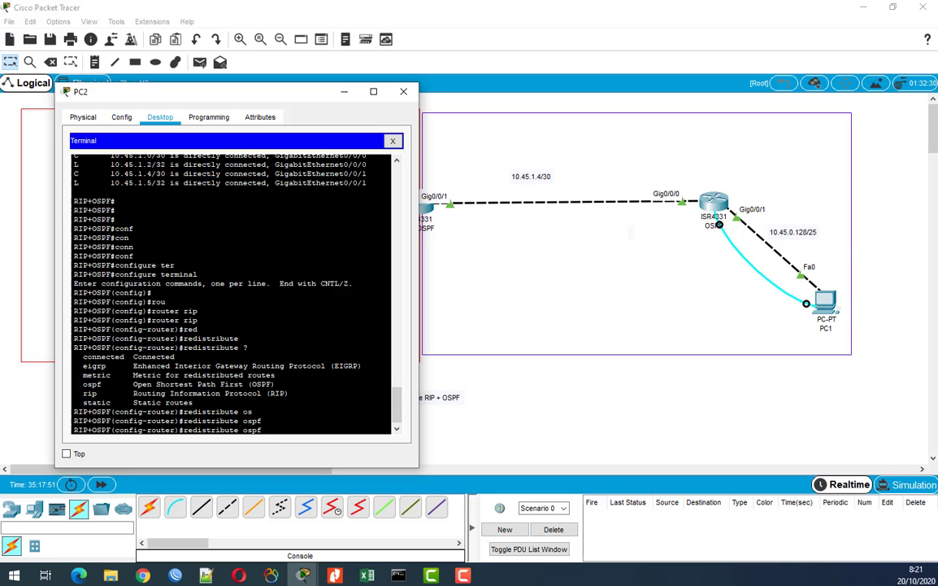
text(?)
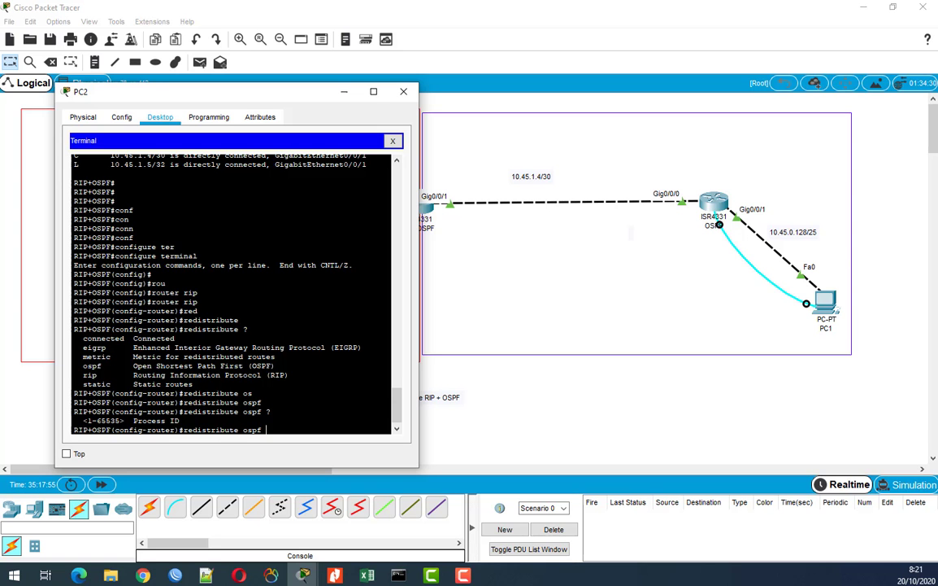
text(1 ?)
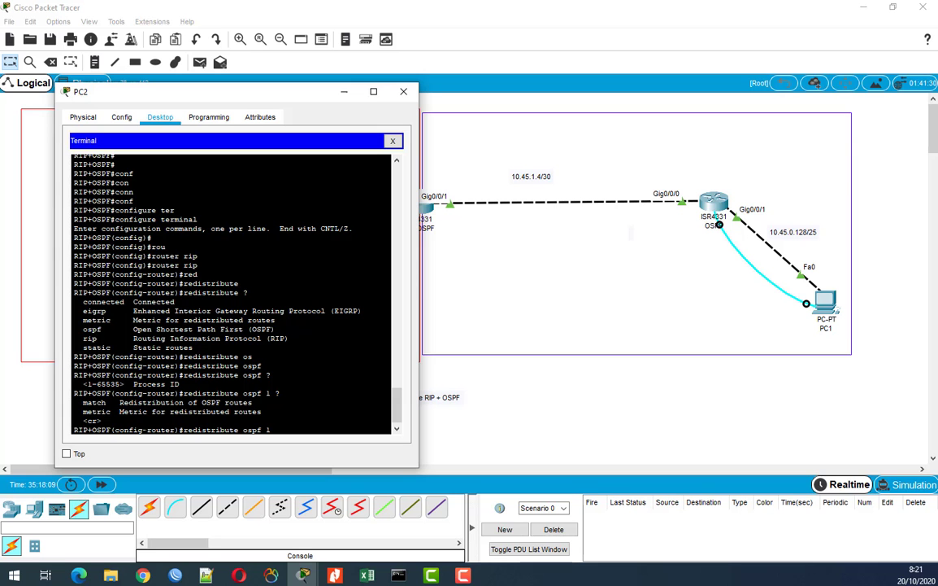
- Complete the OSPF process 1 redistribution into RIP with metric 1, checking the metric options first
text(met)
key(Tab)
key(Tab)
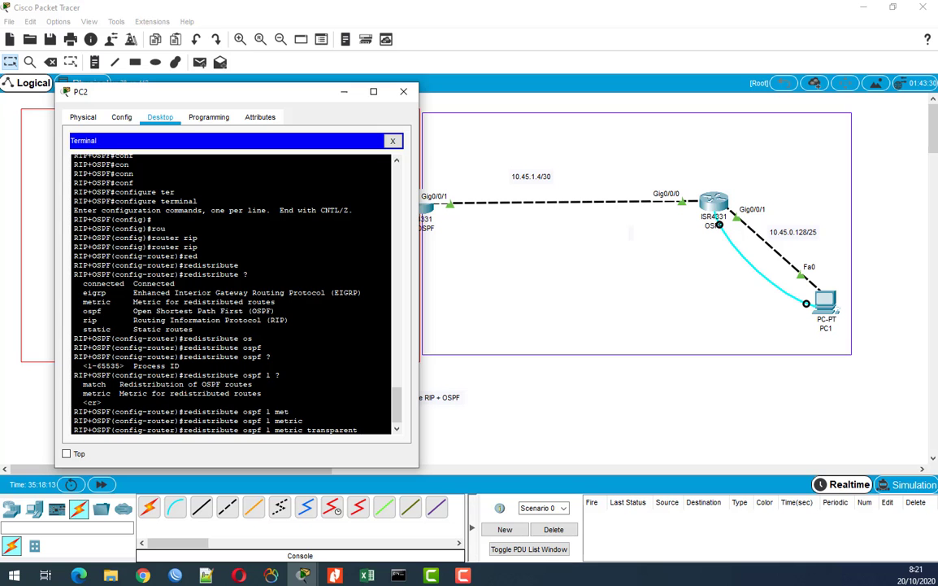
key(BackSpace)
key(BackSpace)
key(BackSpace)
key(BackSpace)
key(BackSpace)
key(BackSpace)
key(BackSpace)
key(BackSpace)
key(BackSpace)
key(BackSpace)
key(BackSpace)
text(?)
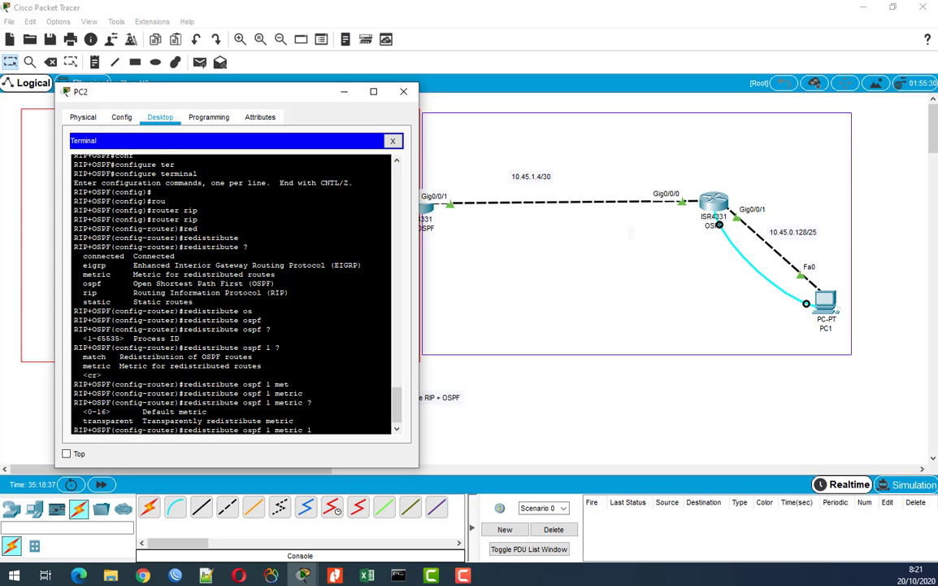
key(Return)
key(Return)
- Exit RIP router configuration and return to global configuration mode
text(exit)
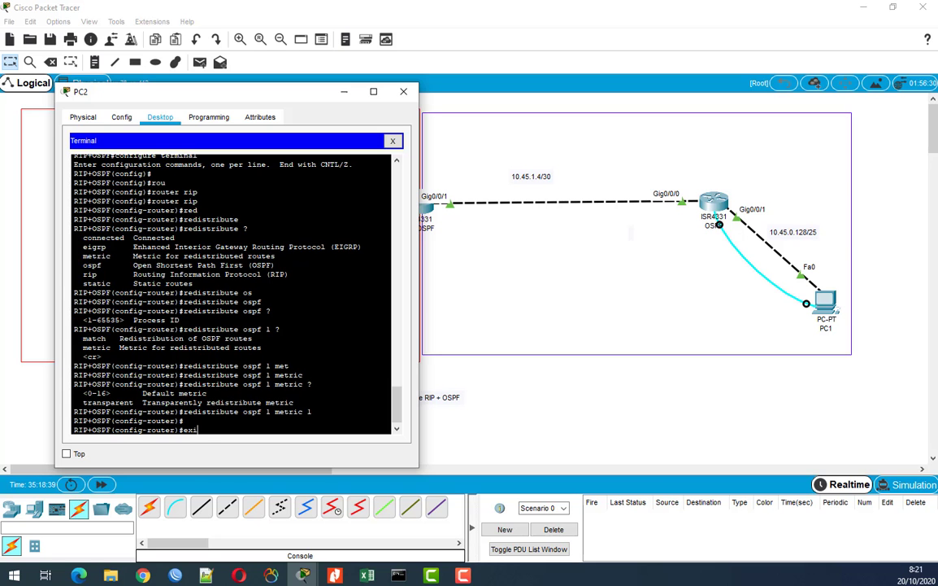
key(Return)
key(Return)
key(Return)
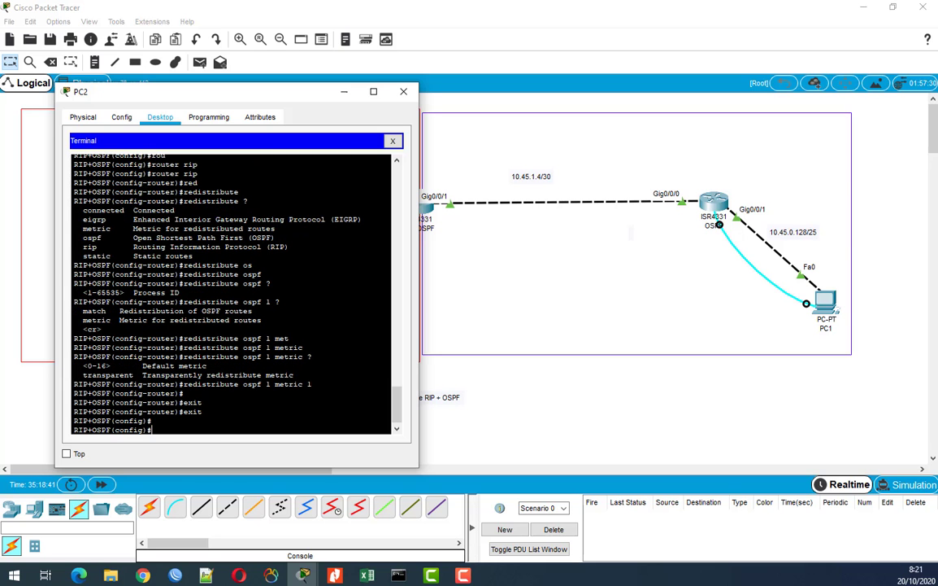
text(oa)
key(Return)
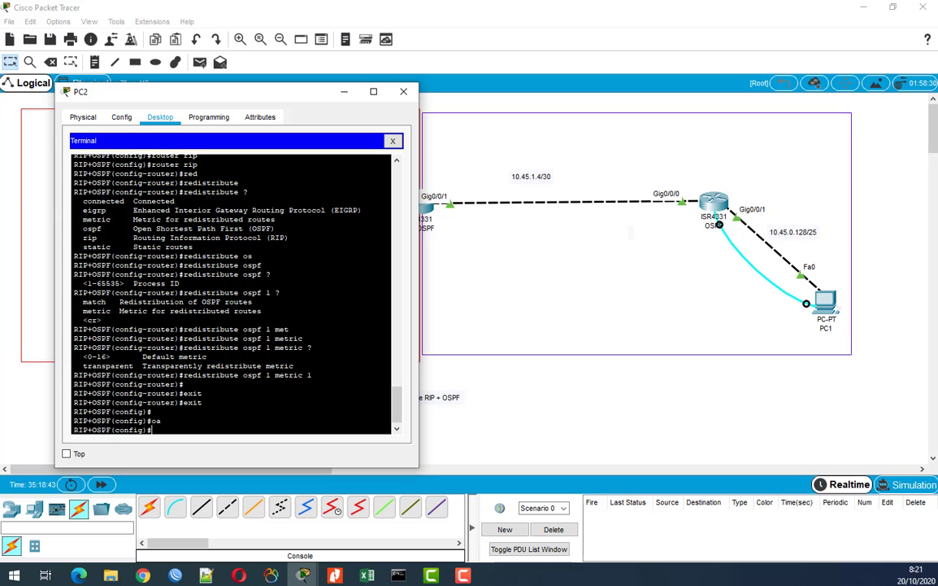
- Enter router configuration mode for OSPF process 1 on the RIP+OSPF router
text(rou)
key(Tab)
text(o)
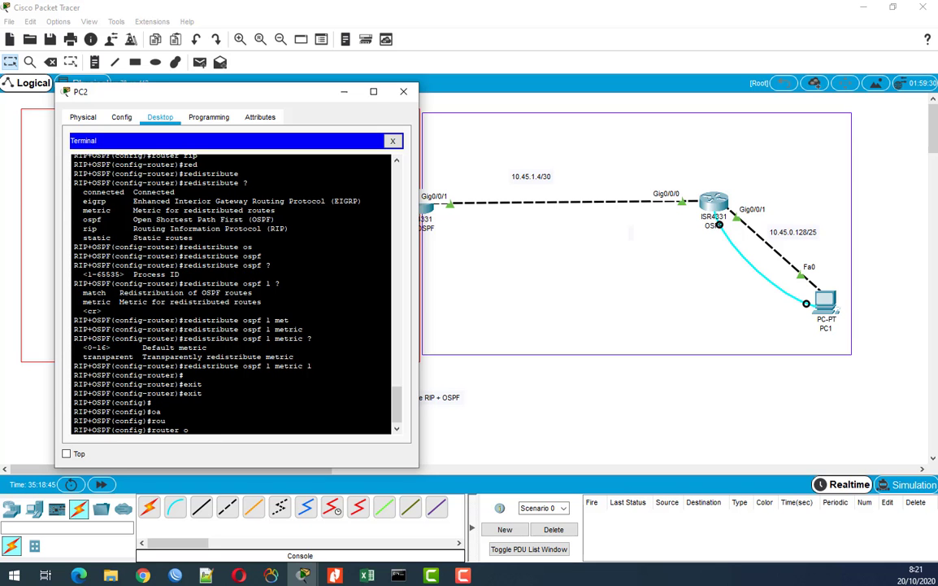
text(s)
key(Tab)
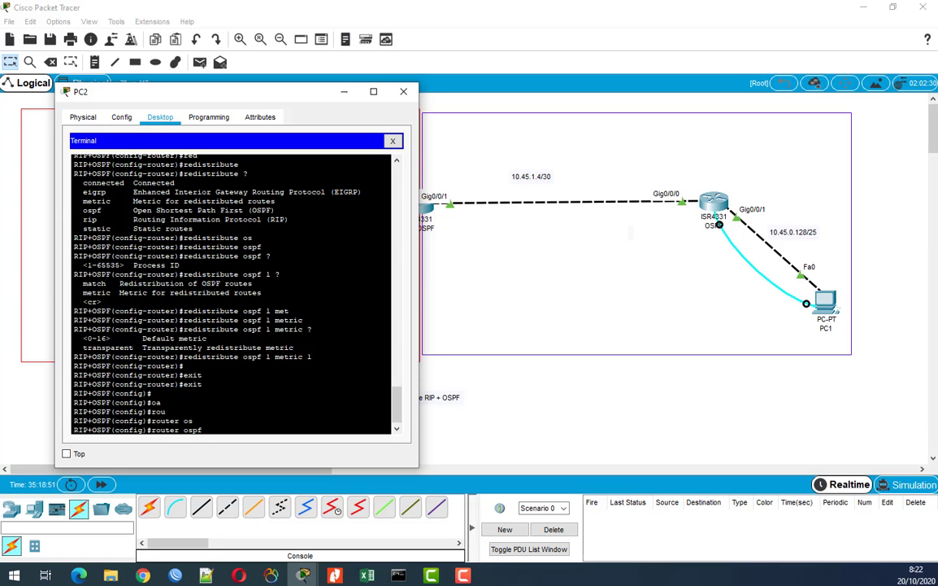
text(1)
key(Return)
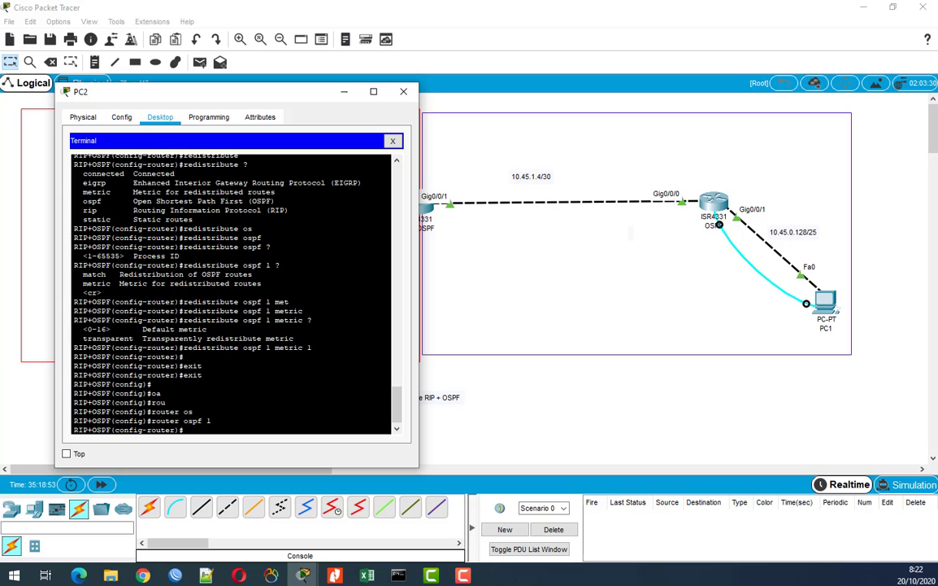
- Compose the command redistribute rip under OSPF, listing the redistribution sources and the RIP options
text(res)
key(Tab)
key(BackSpace)
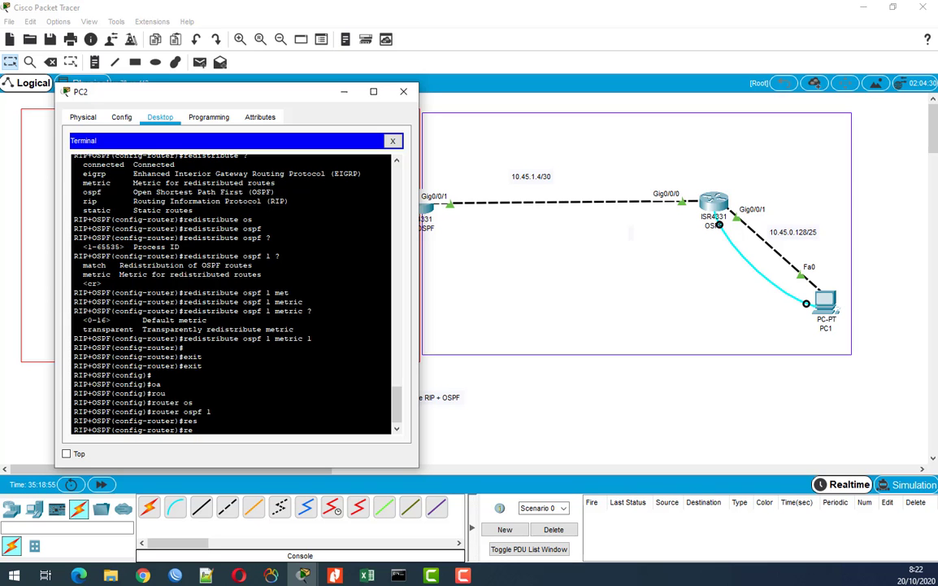
key(Tab)
text(?)
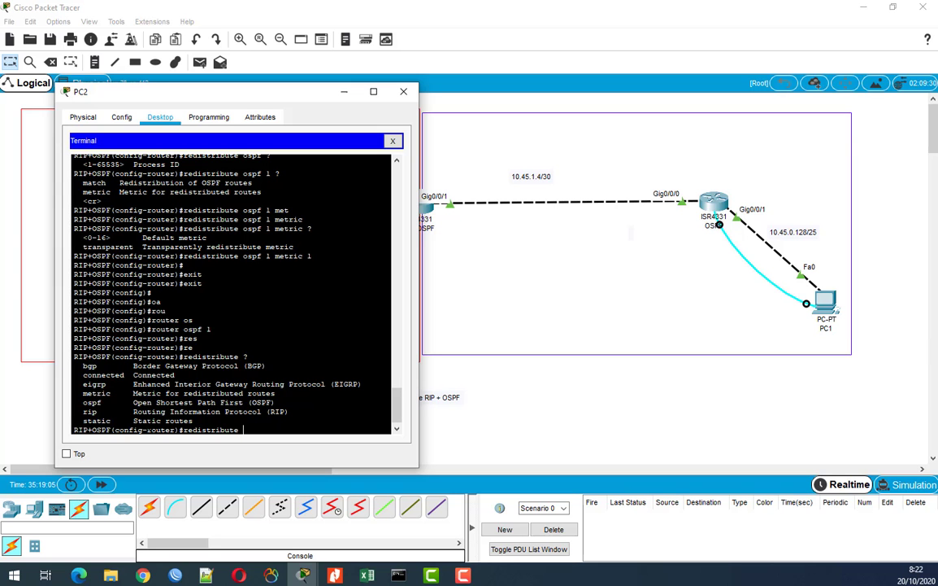
text(rip)
key(Tab)
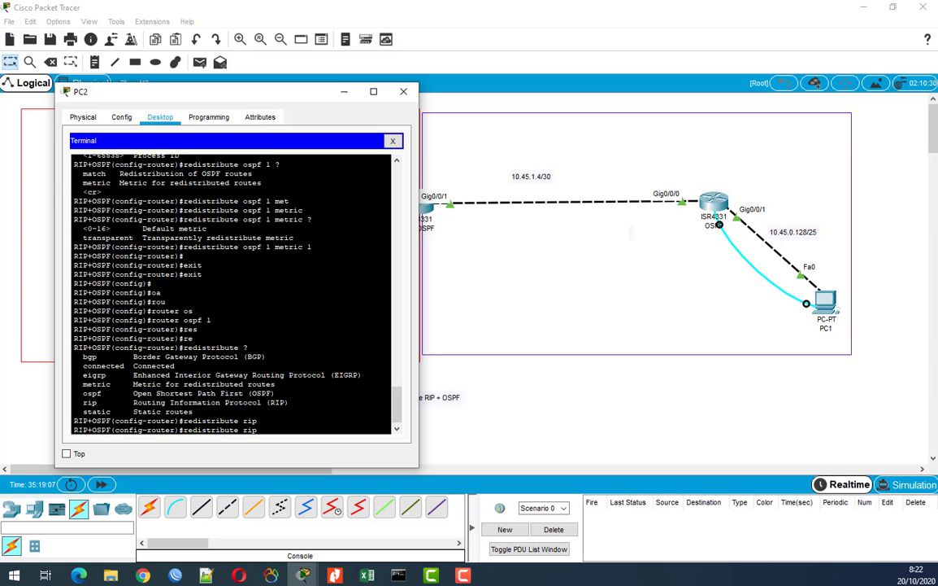
text(?)
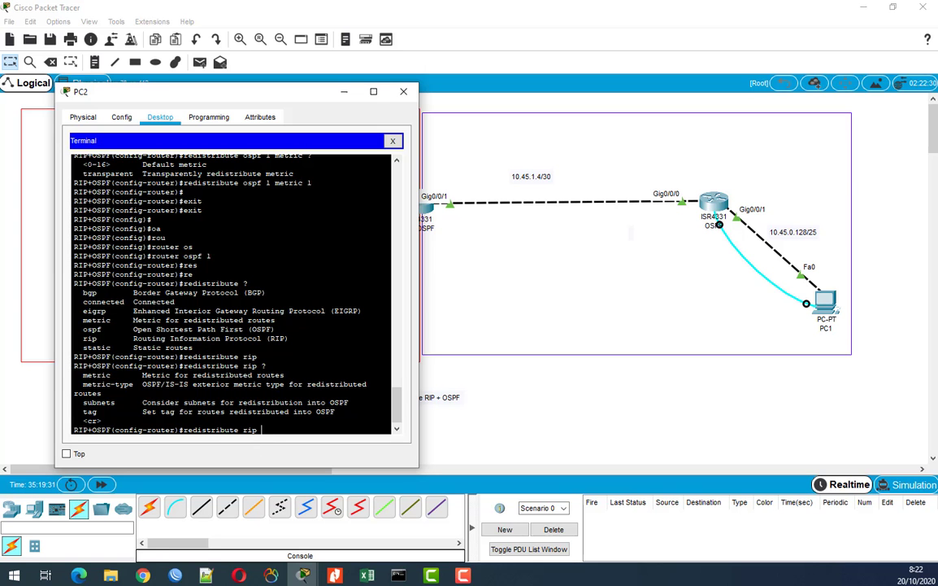
- Complete the RIP redistribution into OSPF with the subnets option
text(sub)
key(Tab)
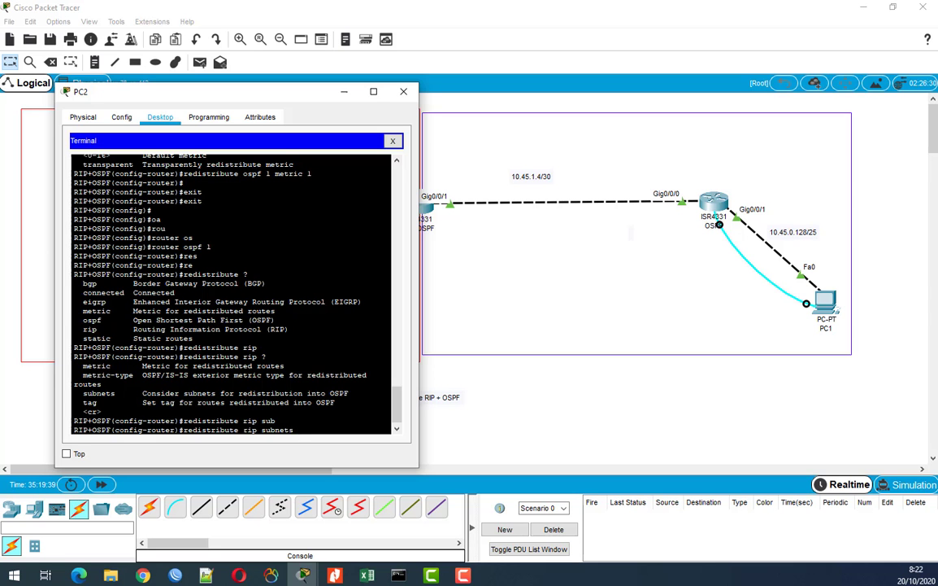
key(Return)
key(Return)
key(Return)
- Exit OSPF router configuration and return to global configuration mode on the RIP+OSPF router
text(exi)
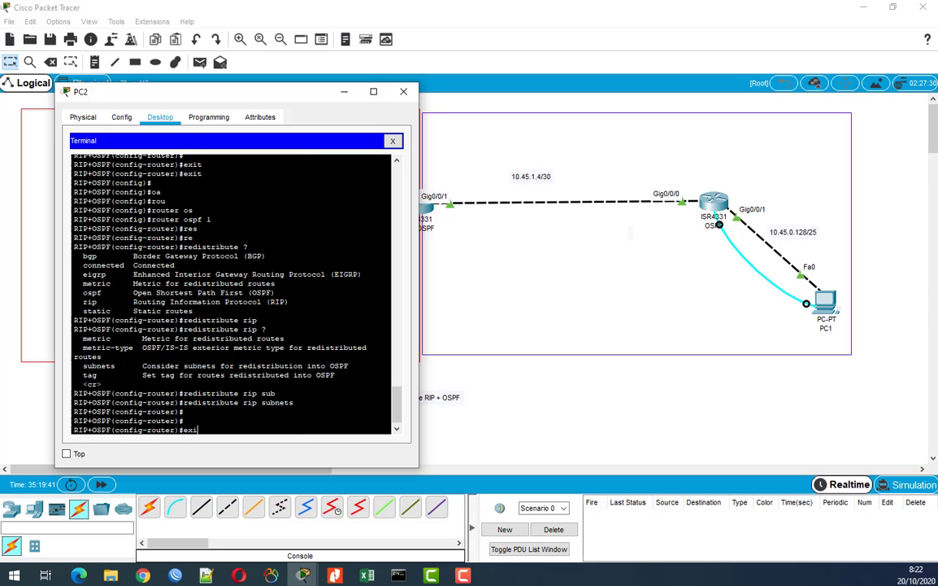
text(t)
key(Return)
key(Return)
key(Return)
key(Return)
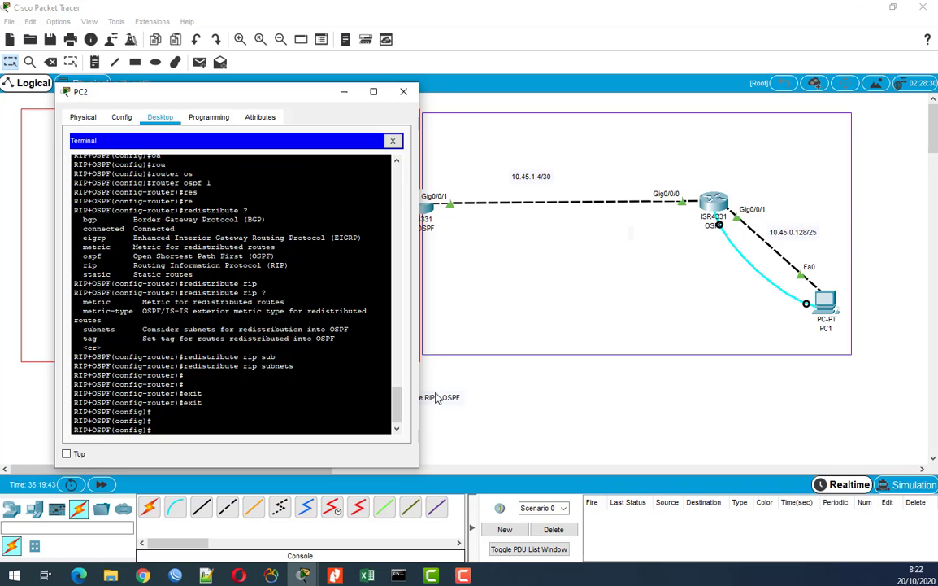
- Display the OSPF router's IP routing table from a terminal session on PC1
click(603, 310)
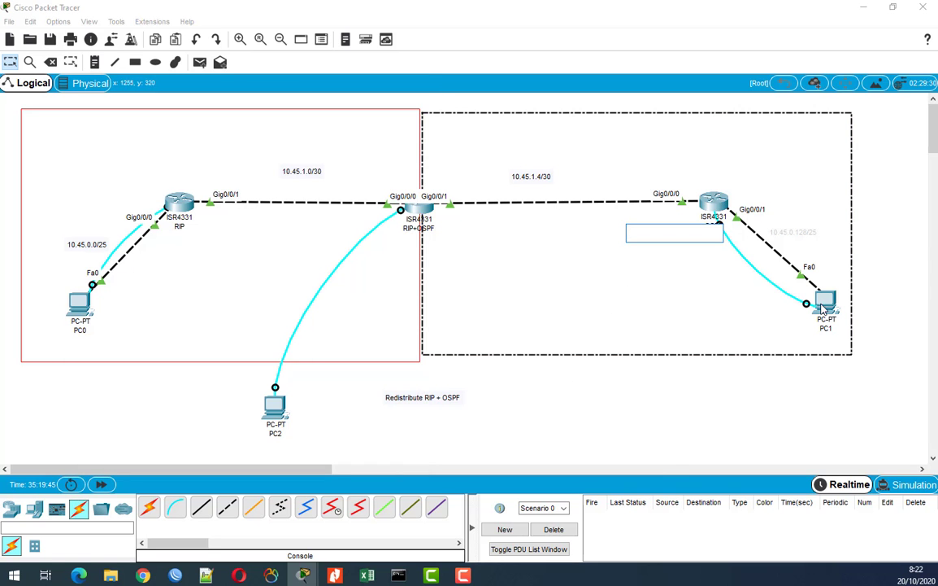
click(823, 305)
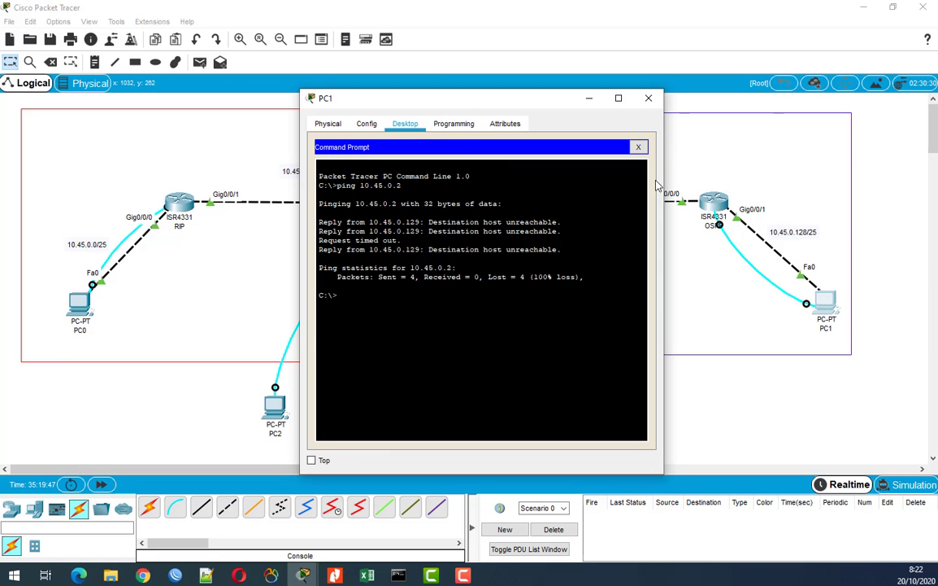
click(405, 123)
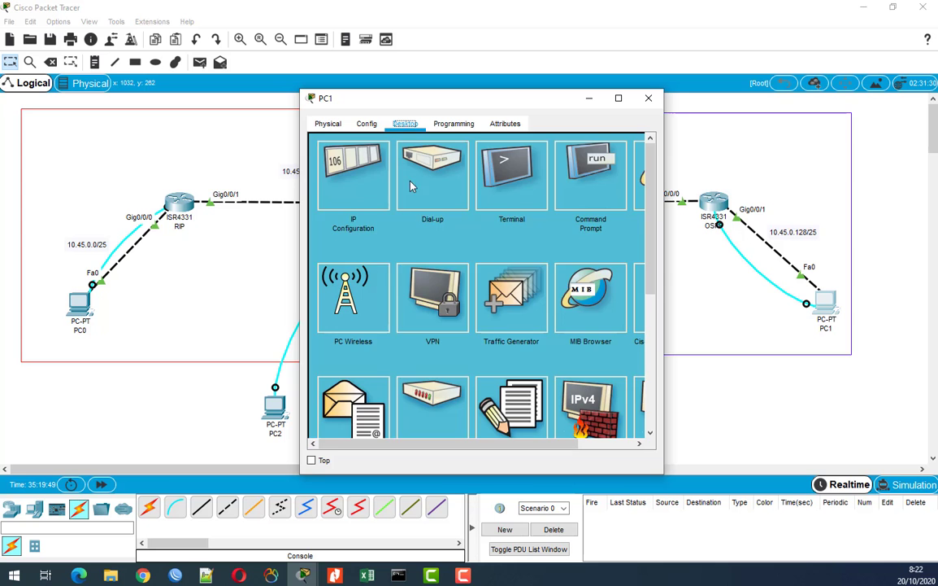
click(543, 187)
click(611, 271)
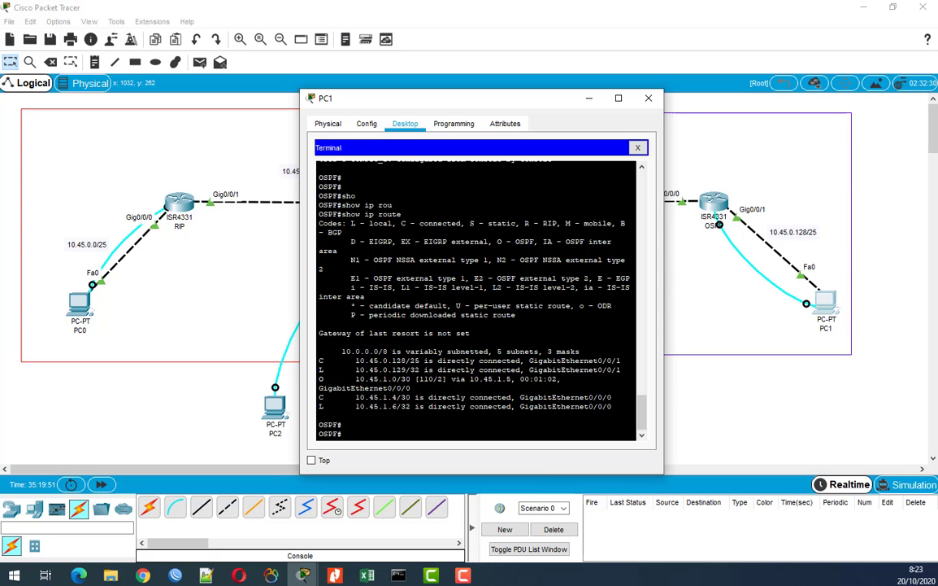
key(Return)
key(Up)
key(Return)
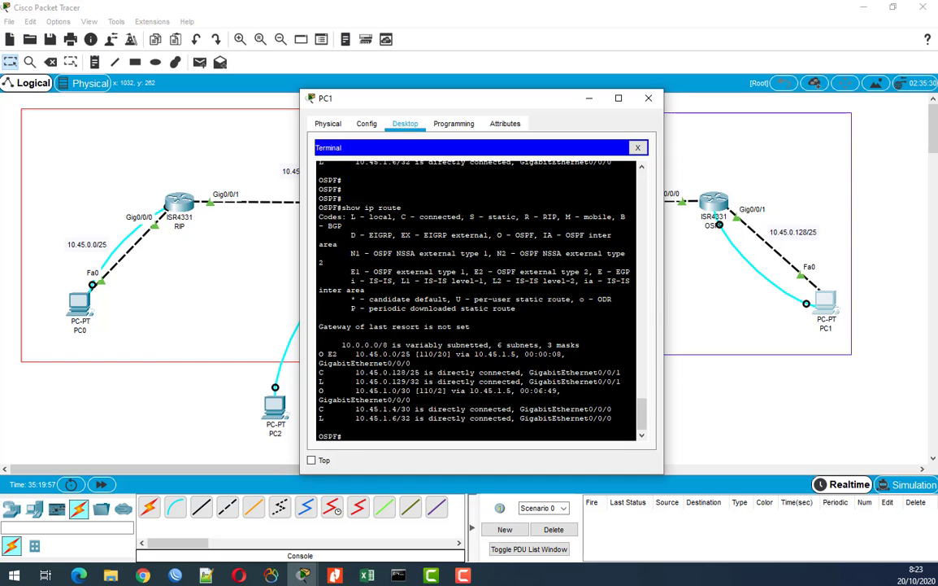
- Examine the 10.45.0.0/25 entry in the OSPF router's routing table, including its route code
drag(356, 354, 543, 354)
click(452, 353)
double_click(332, 354)
double_click(321, 354)
drag(355, 353, 379, 354)
- Open a terminal session to the RIP router from PC0 and enter privileged EXEC mode
click(80, 303)
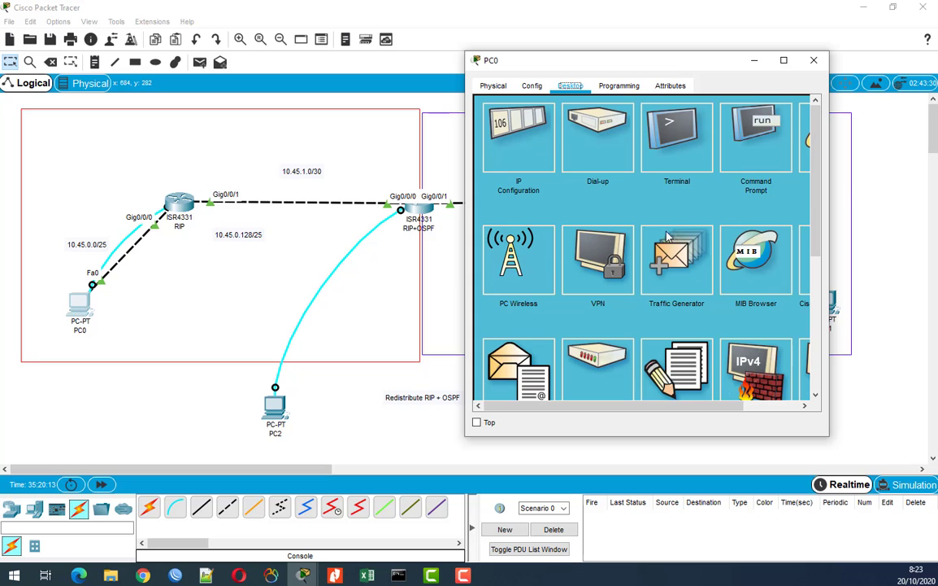
click(676, 132)
click(779, 230)
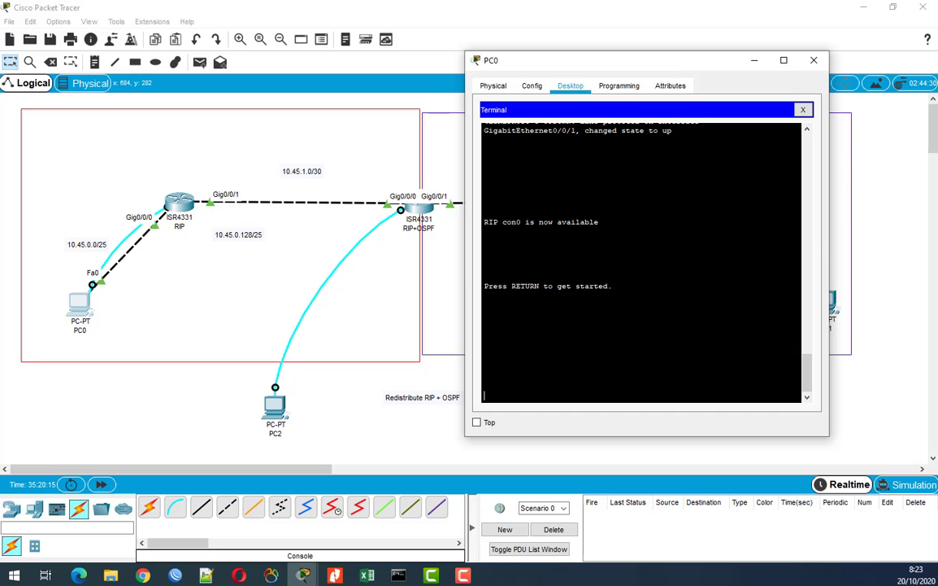
key(Return)
key(Return)
key(Return)
text(en)
key(Return)
key(Return)
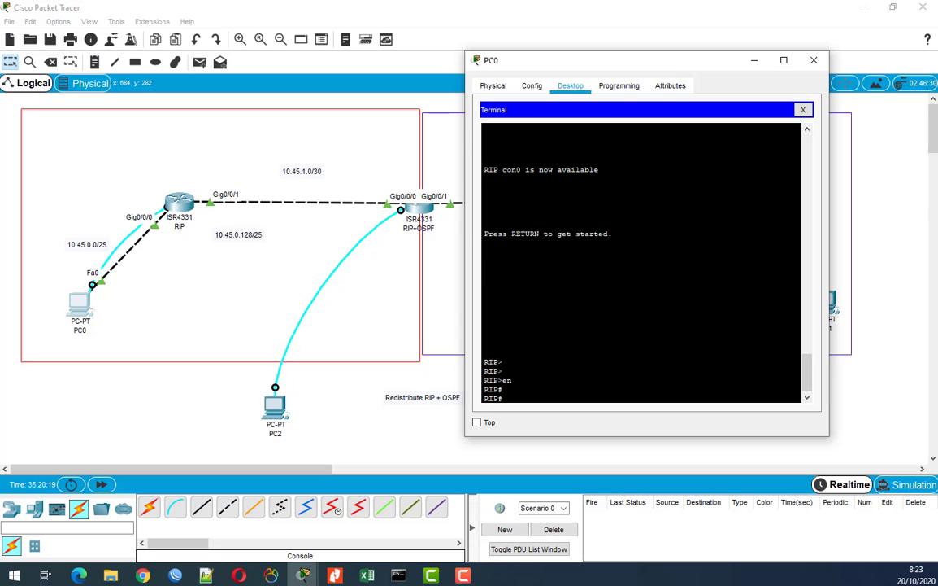
- Display the RIP router's IP routing table and examine the routes learned through RIP
text(sho)
key(Tab)
text(ip)
key(Tab)
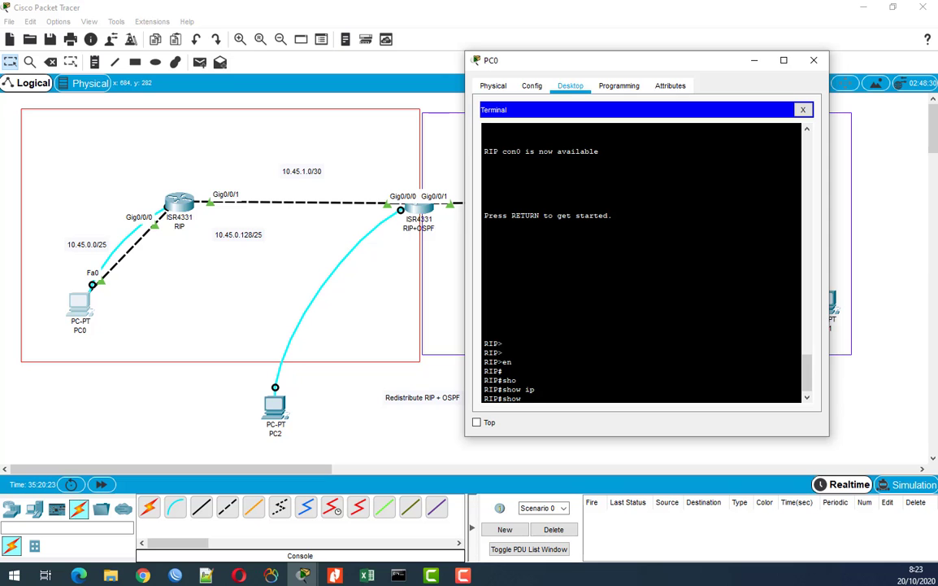
text(ip rou)
key(Tab)
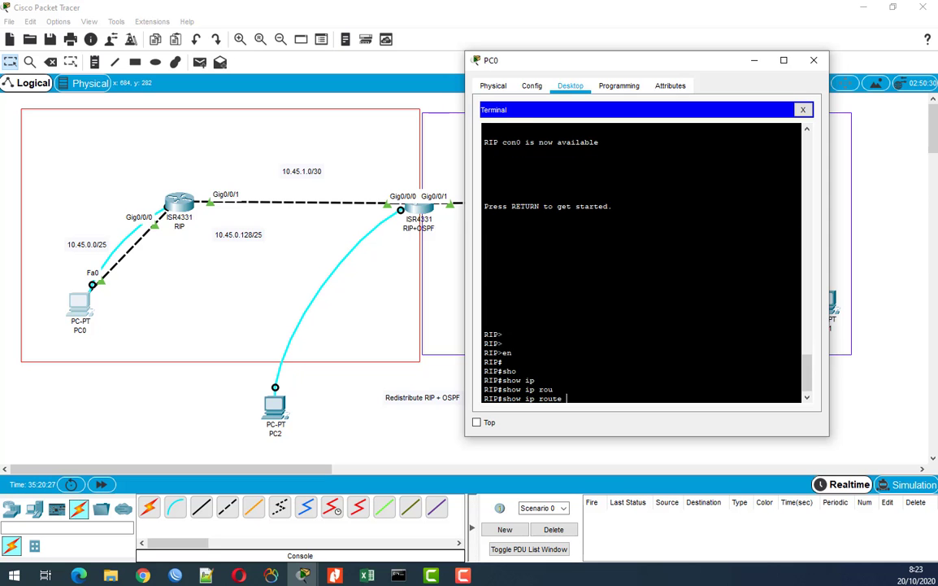
key(Return)
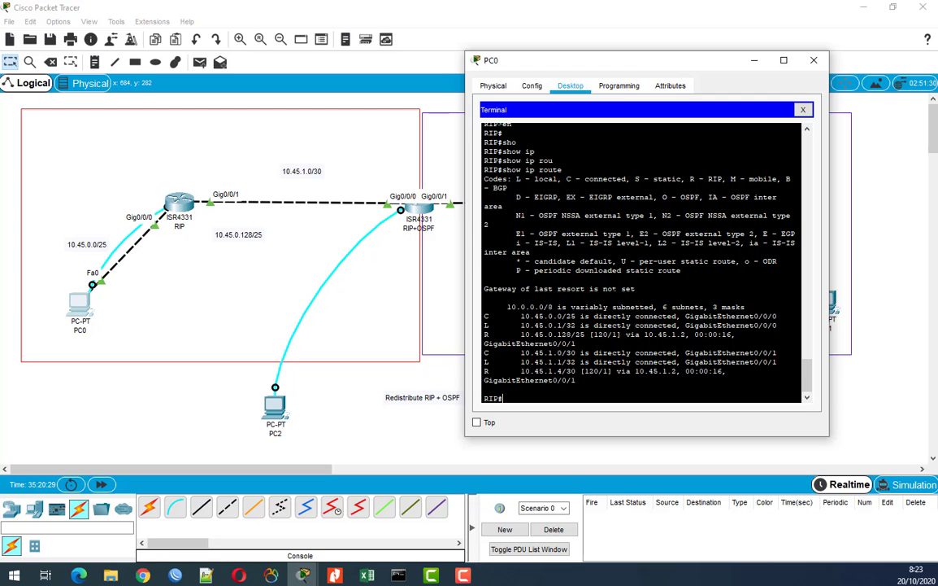
double_click(487, 334)
click(487, 371)
click(533, 86)
click(570, 86)
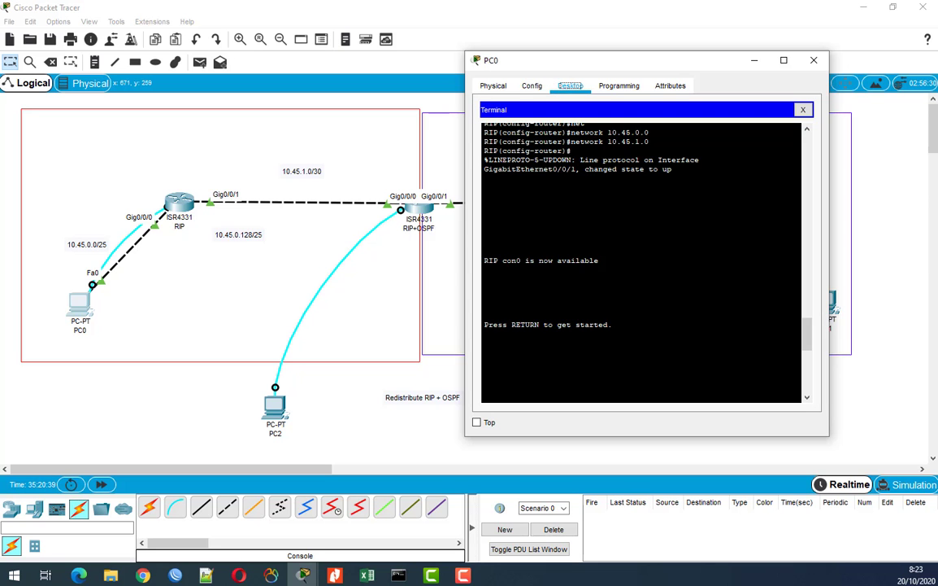
- Replace PC0's terminal session with its Command Prompt and ping 10.45.1.130
click(802, 109)
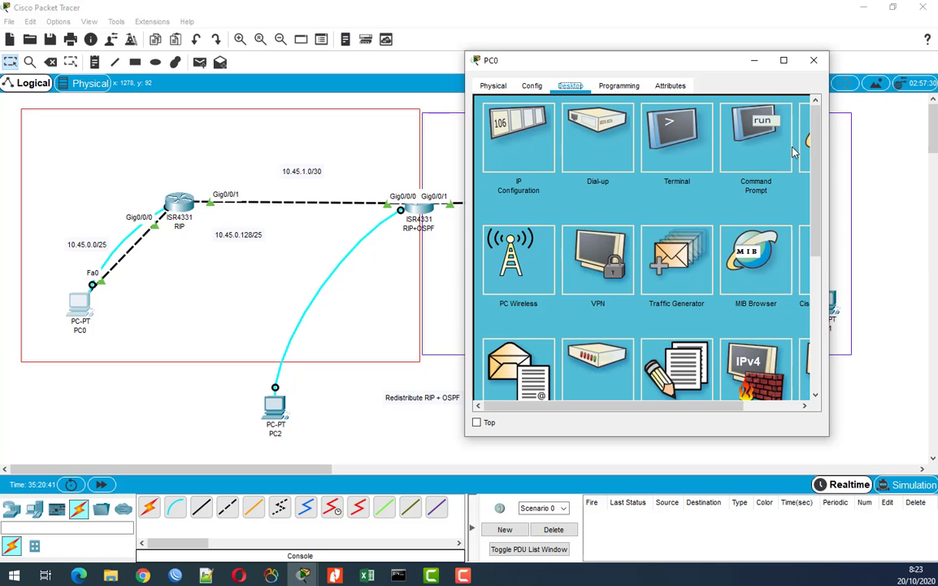
click(772, 142)
text(ping )
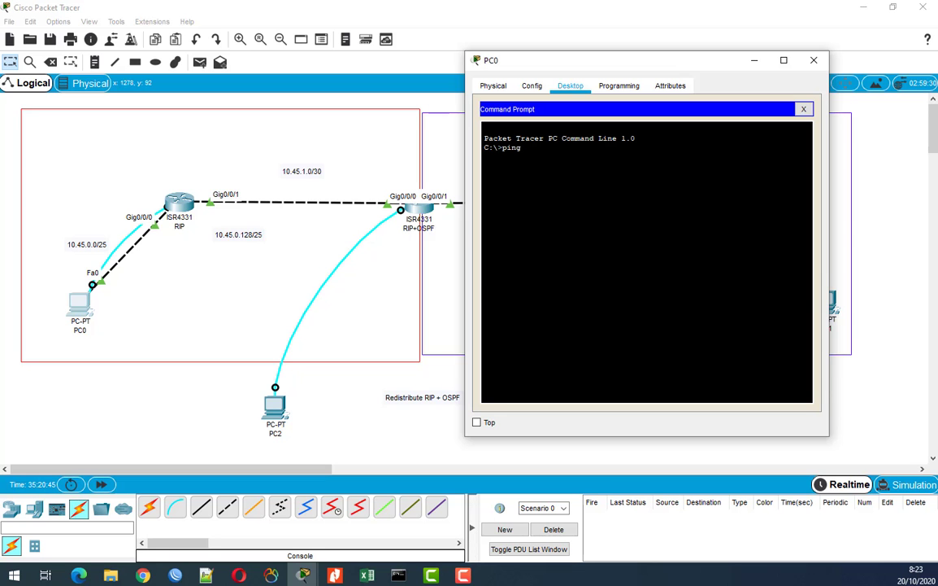
text(10.45.1.130)
key(Return)
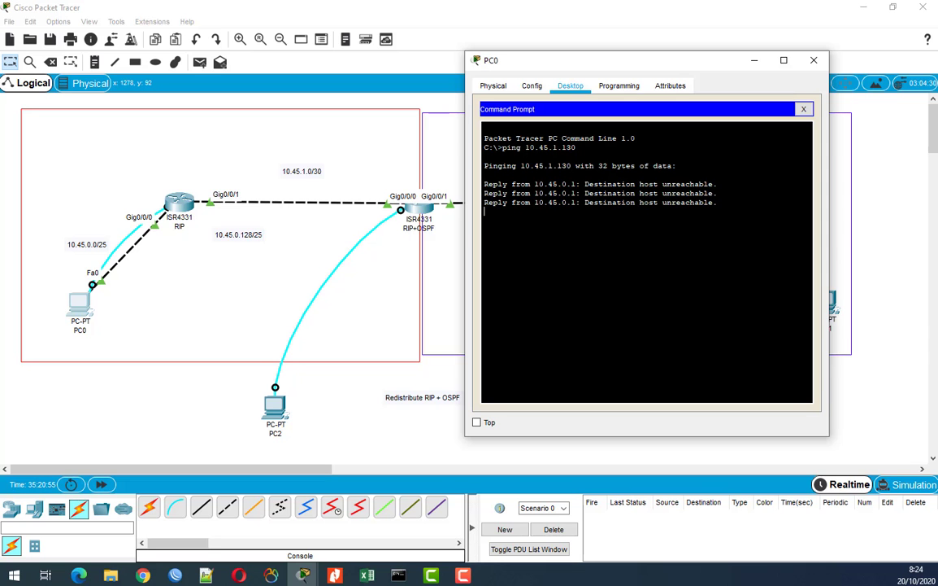
- Ping 10.45.0.130 from PC0 by correcting the address in the previous ping command
key(Return)
key(Up)
key(BackSpace)
text(0)
key(Return)
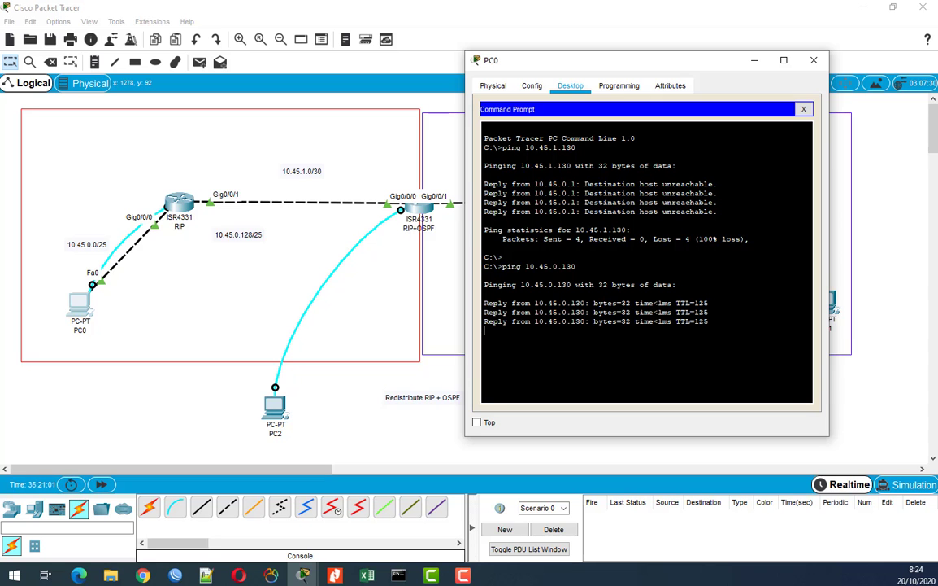
- Move the 10.45.0.128/25 label back beside the link between the OSPF router and PC1
click(369, 310)
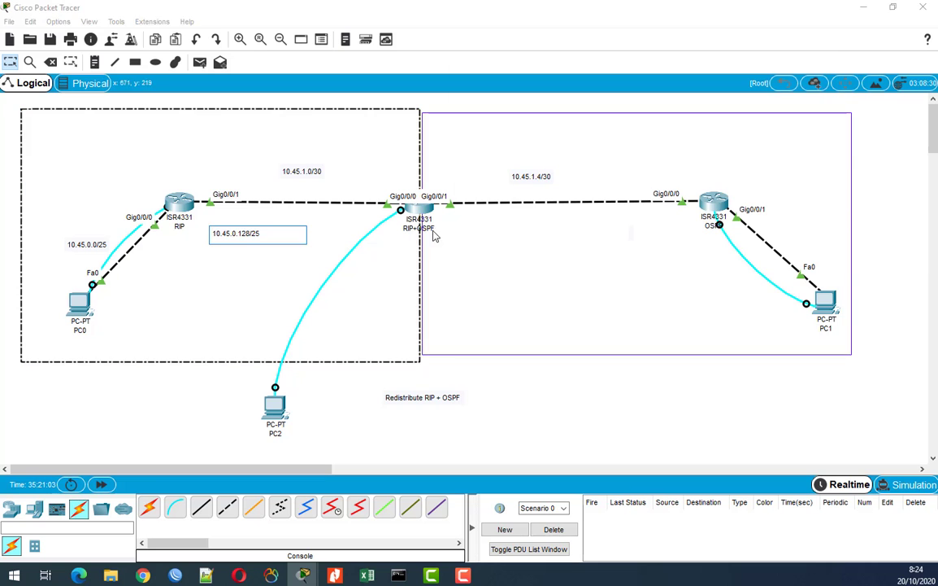
drag(239, 234, 810, 219)
click(789, 435)
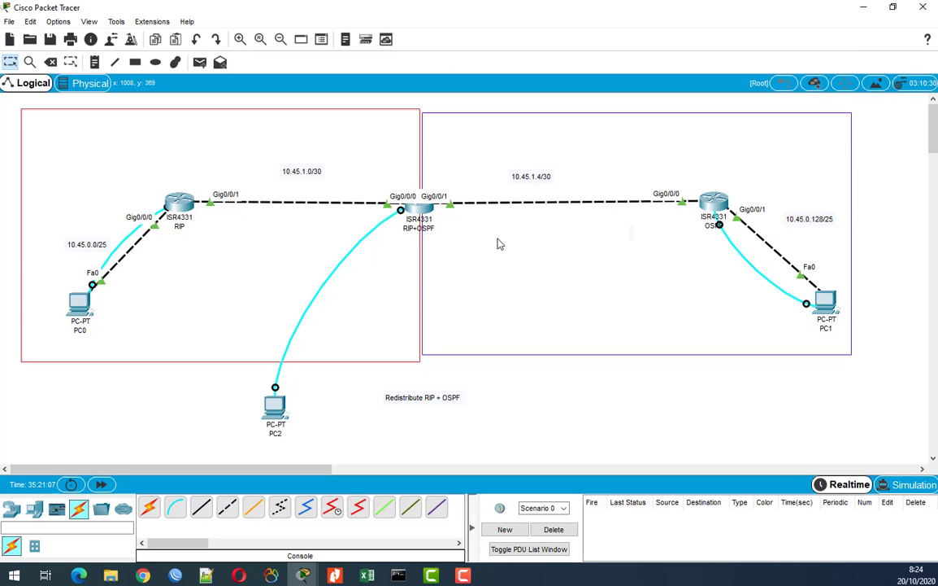